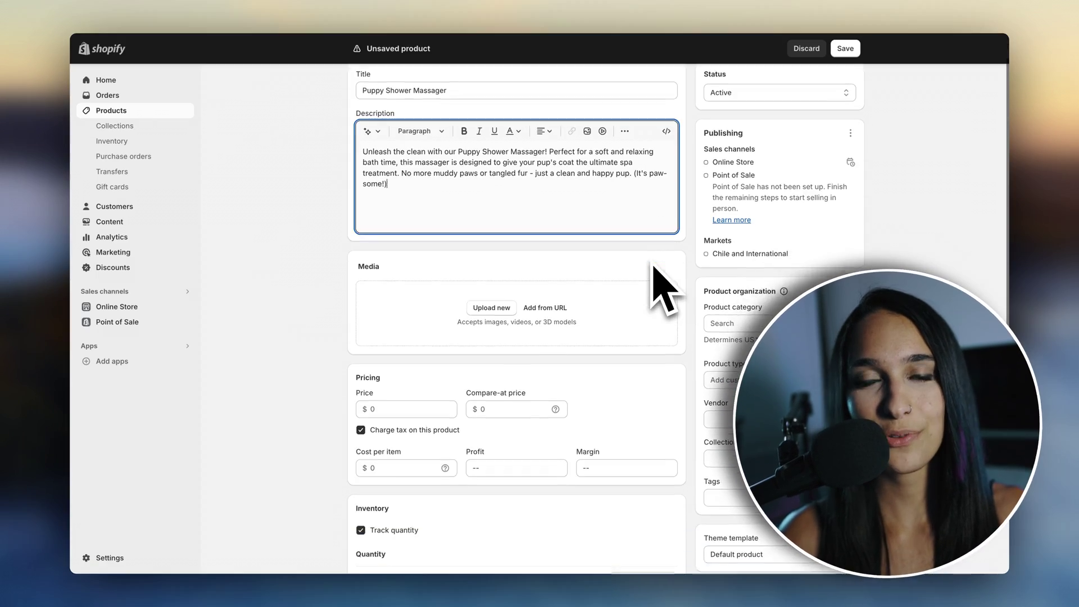
pyautogui.scroll(-1, 641, 279)
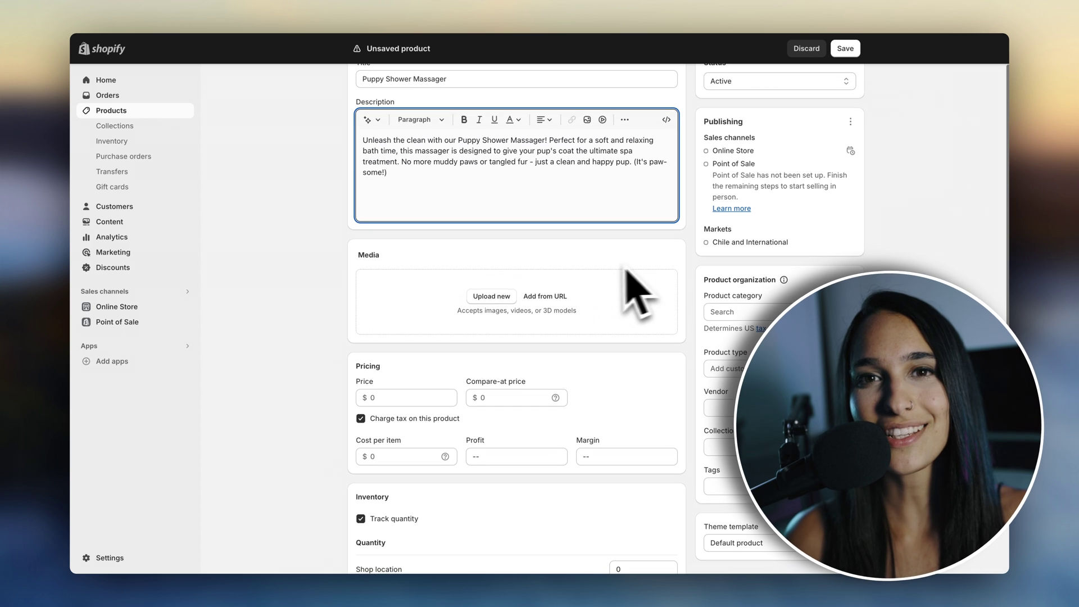
# Open Shopify's free-trial sign-up page and enter an email address in the trial field
pyautogui.click(506, 298)
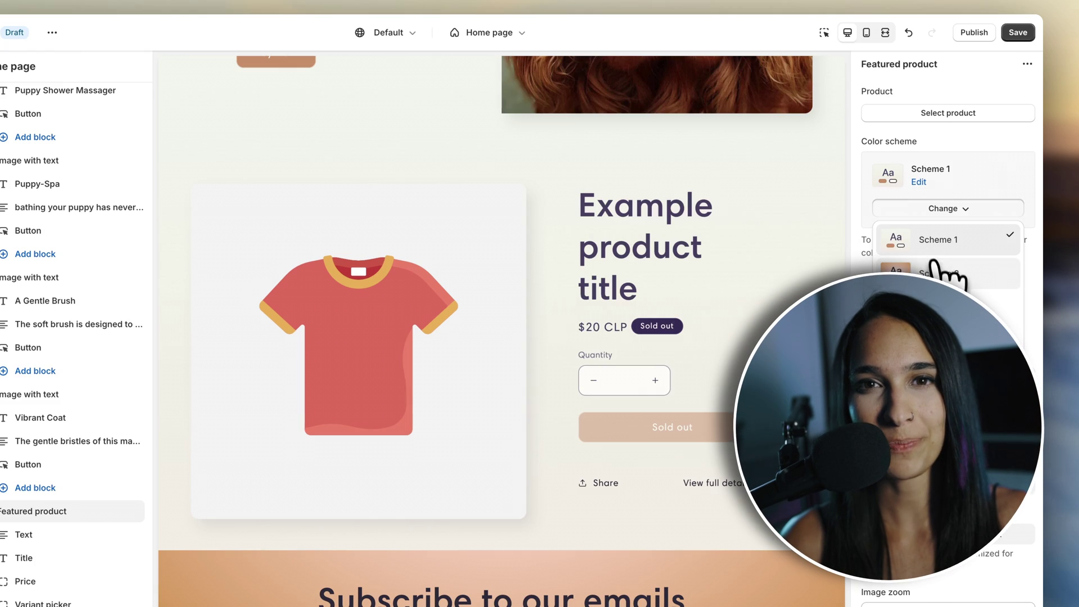
pyautogui.click(949, 274)
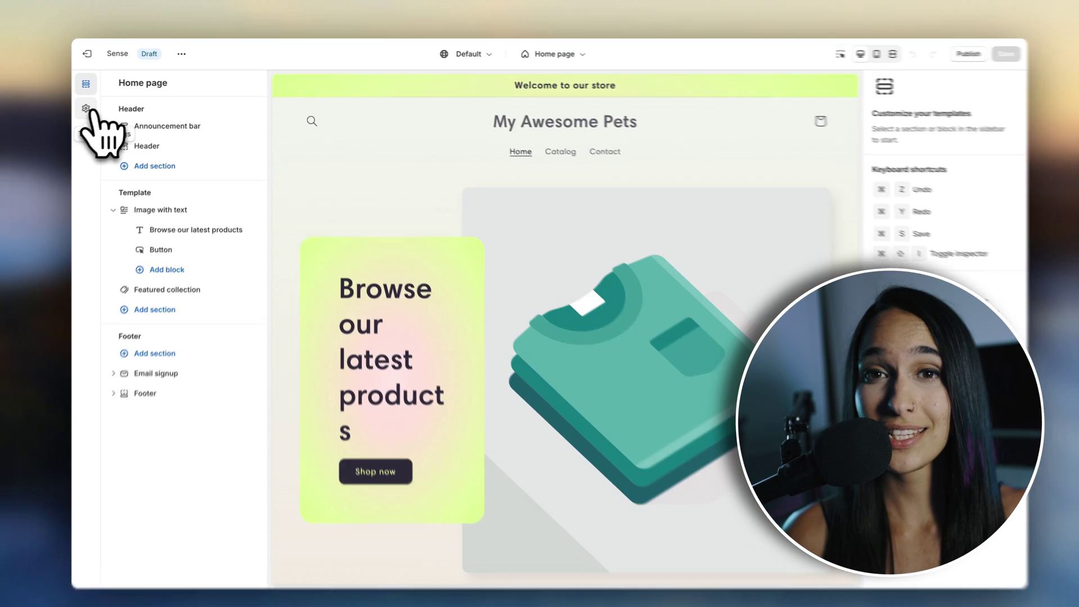
pyautogui.click(90, 127)
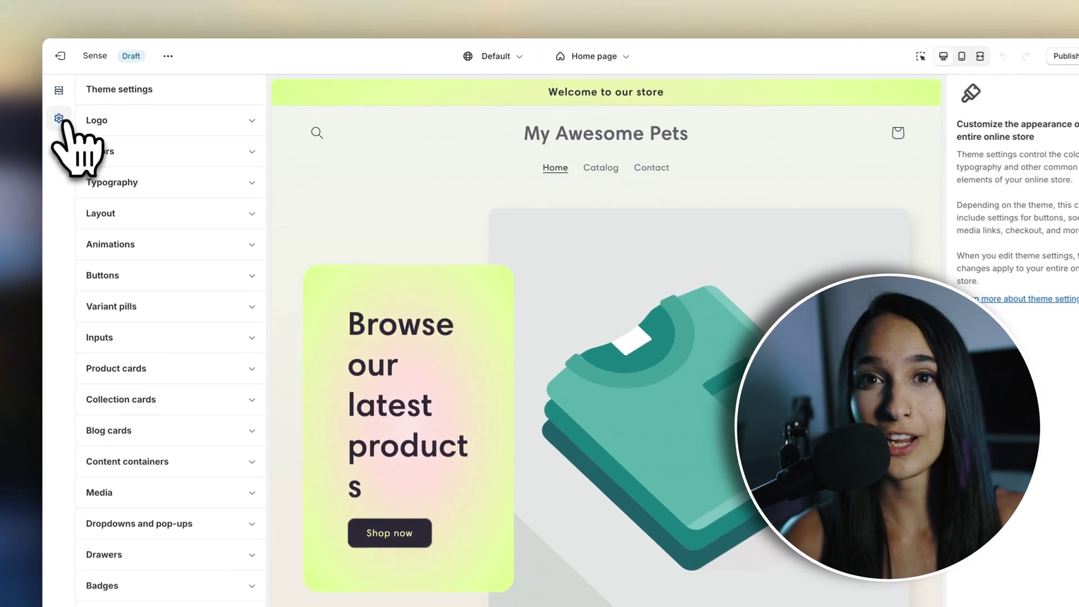
pyautogui.click(140, 124)
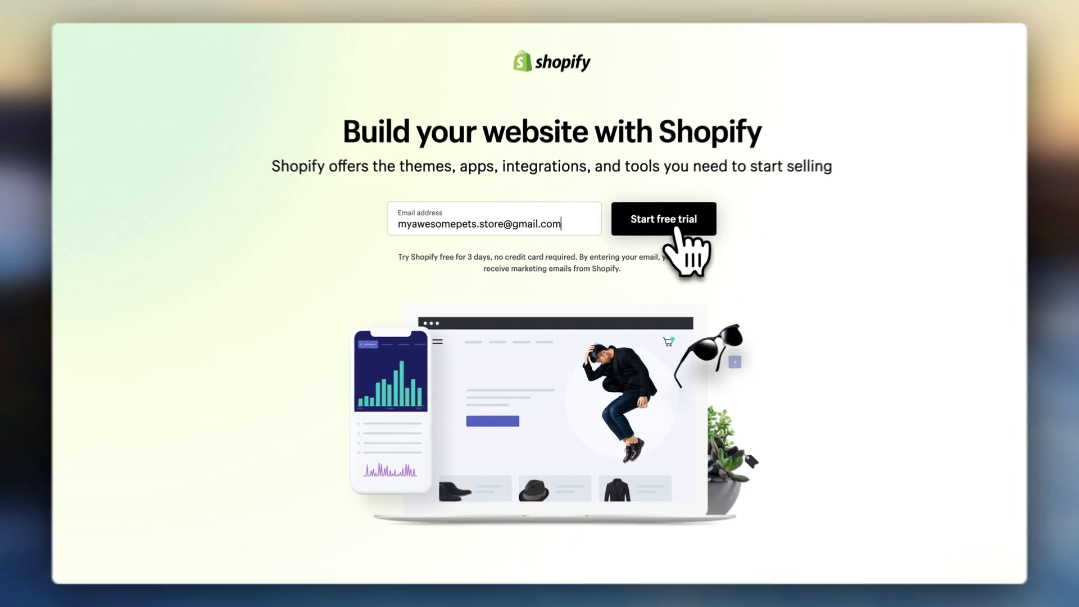
# Start the free trial as a new business selling through an online store and create the account
pyautogui.click(672, 222)
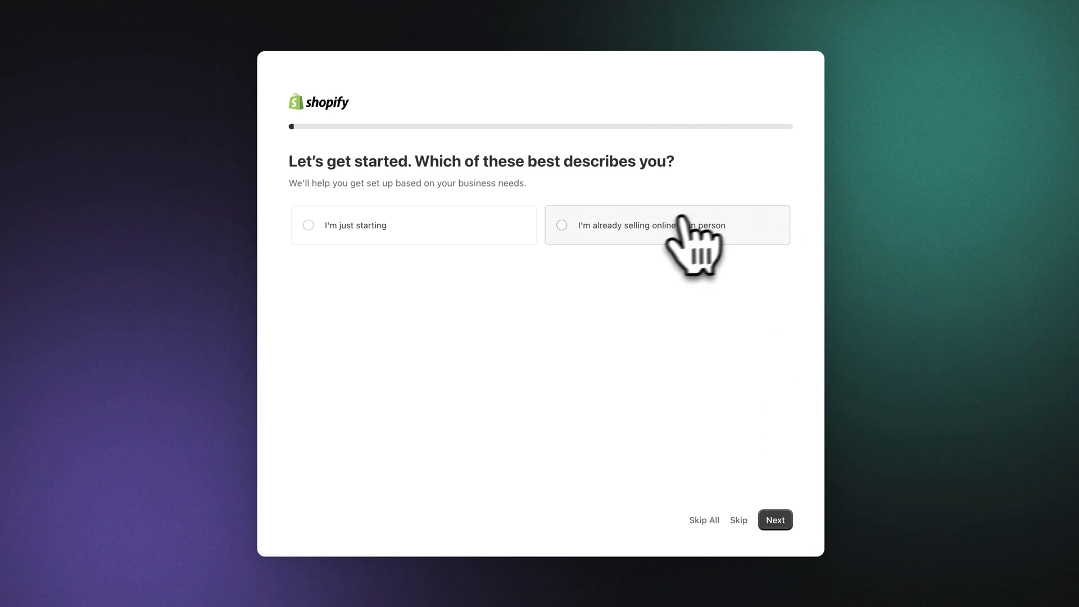
pyautogui.click(506, 240)
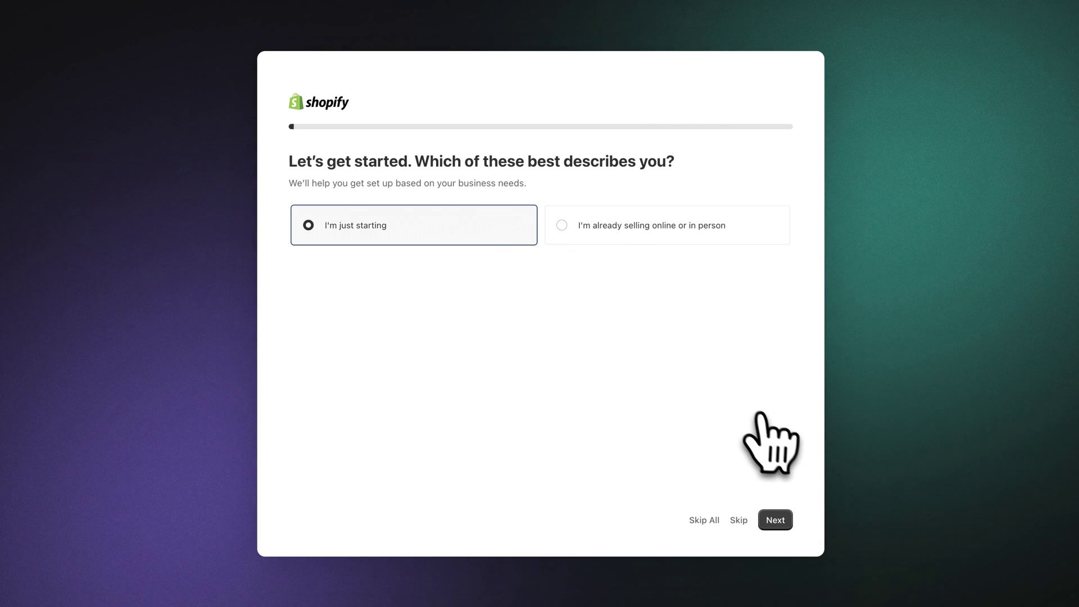
pyautogui.click(775, 518)
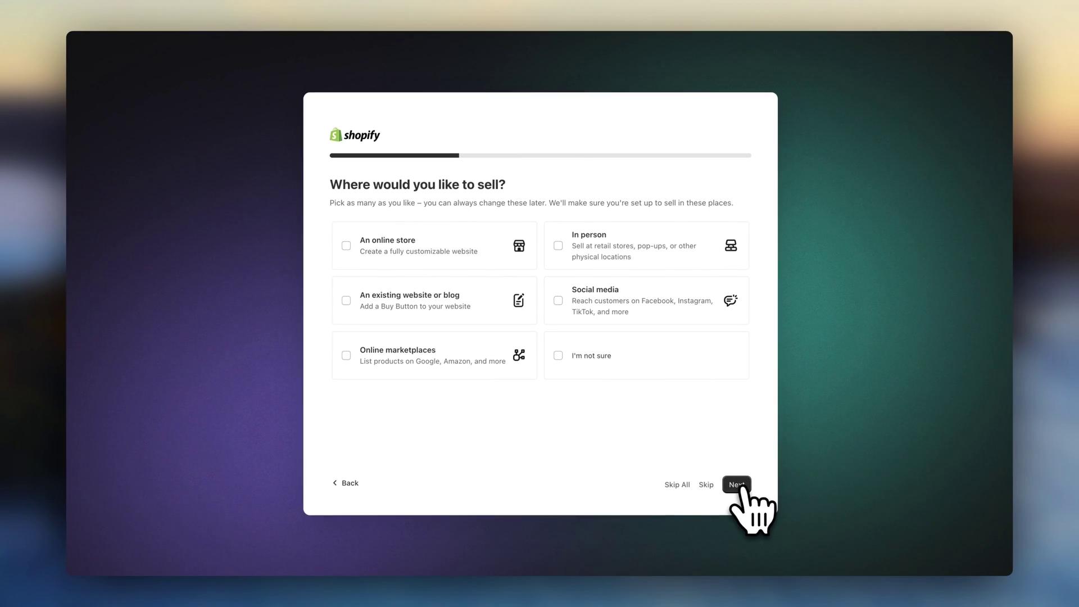
pyautogui.click(356, 260)
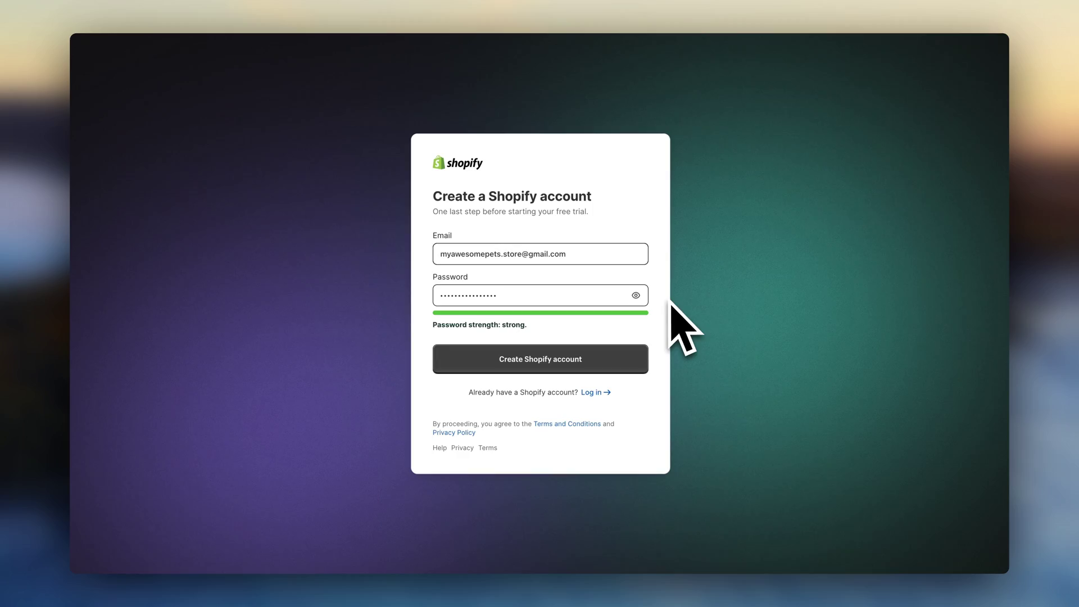
pyautogui.click(640, 371)
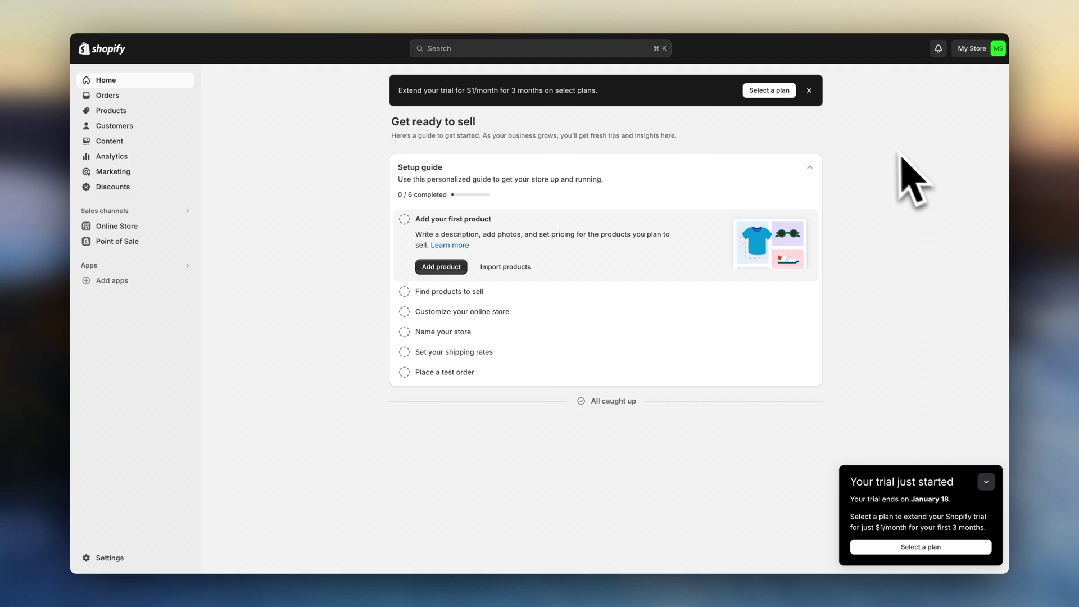
# Choose the Basic plan and subscribe at $1/month for three months
pyautogui.click(759, 93)
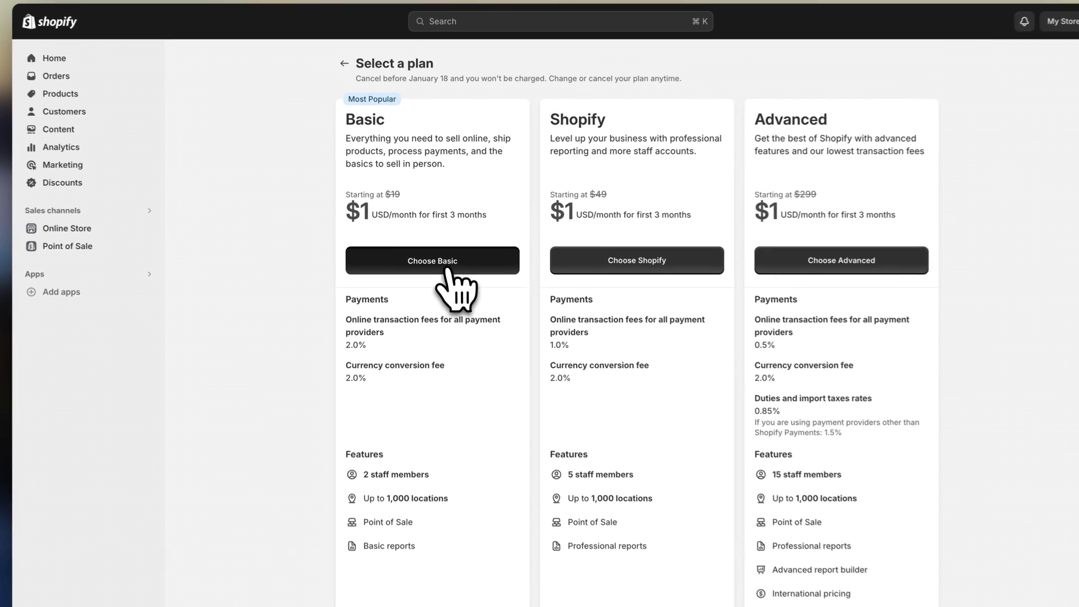
pyautogui.click(442, 261)
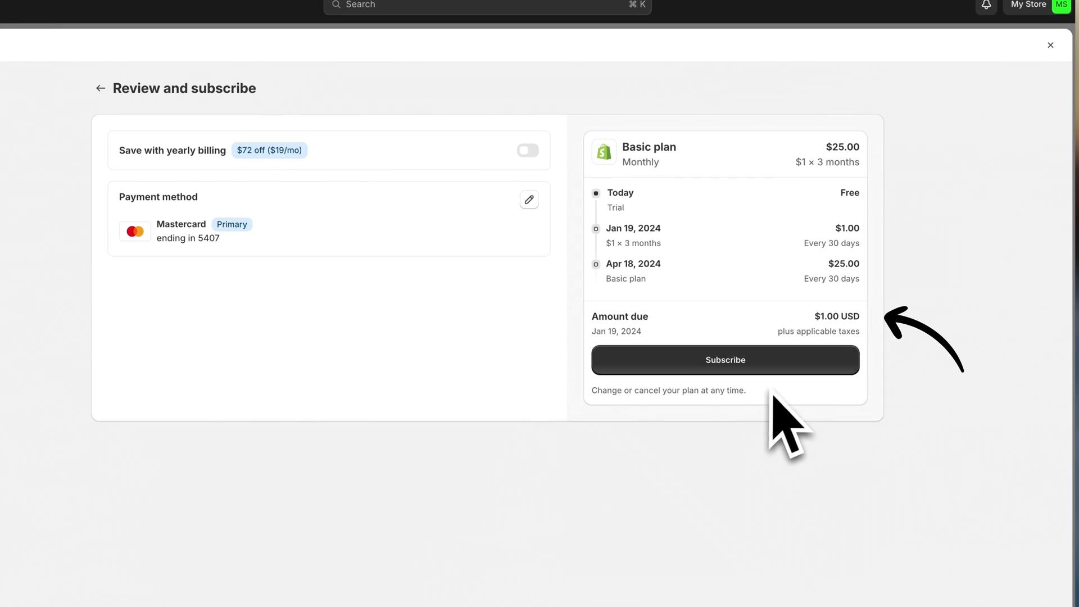
pyautogui.click(752, 367)
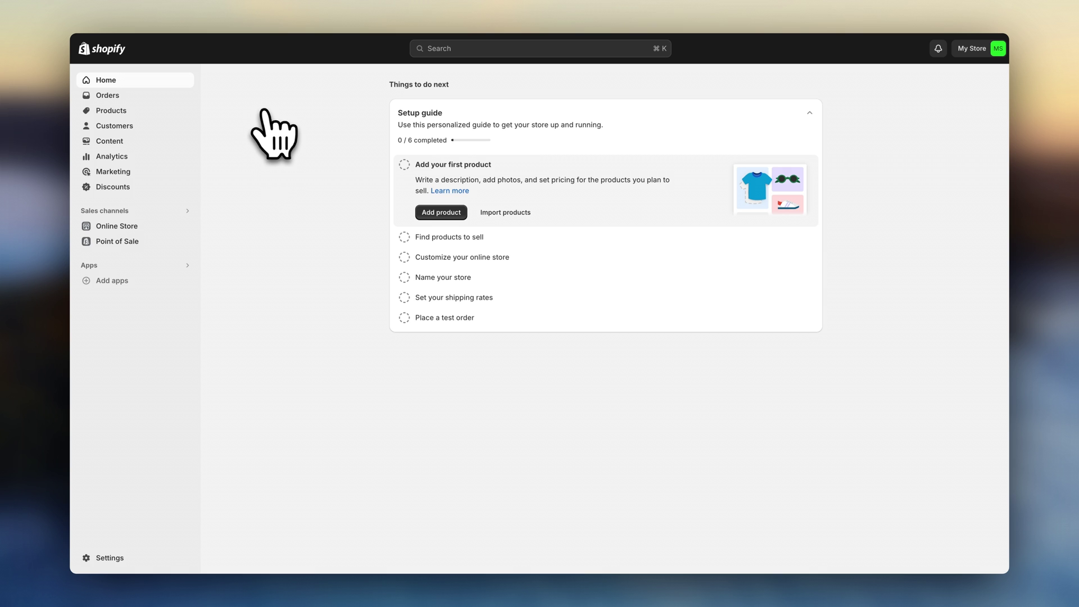
# Add a new 'Puppy Shower Massager' product with the prepared description and three photos
pyautogui.click(143, 110)
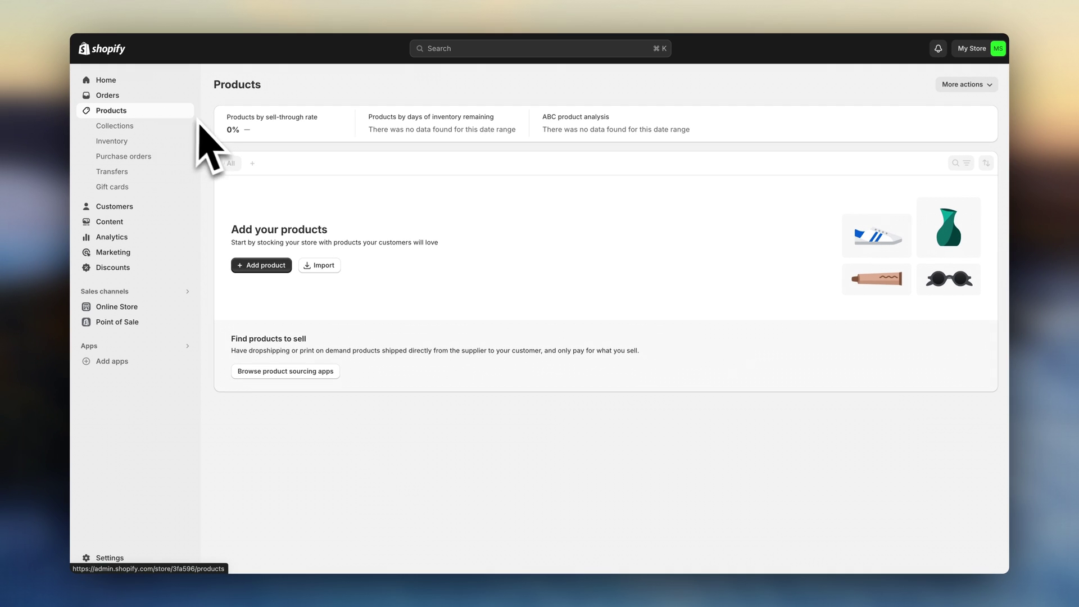
pyautogui.click(243, 265)
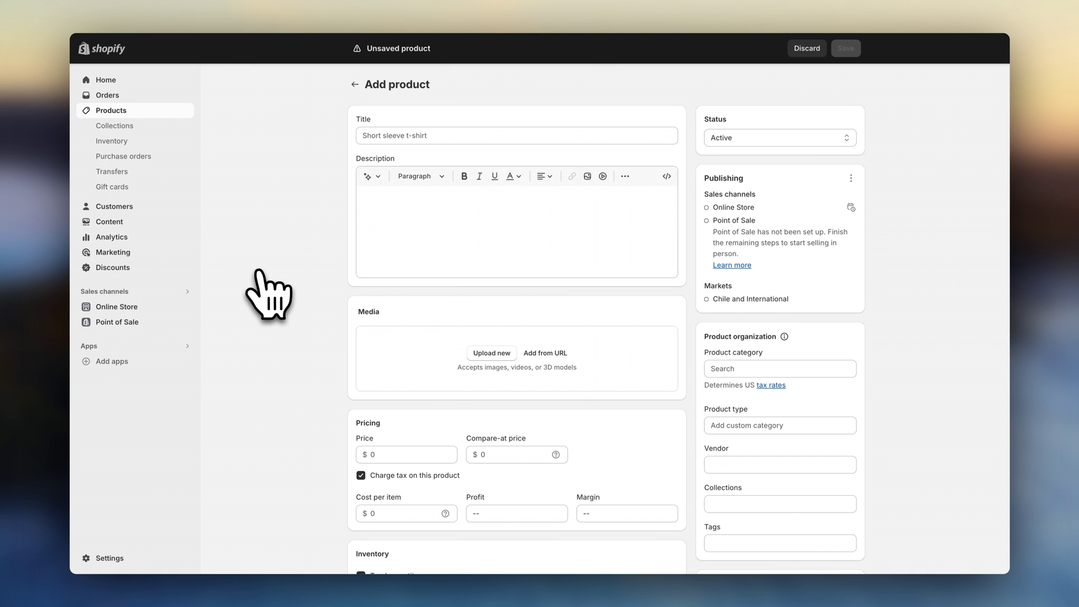
pyautogui.click(399, 139)
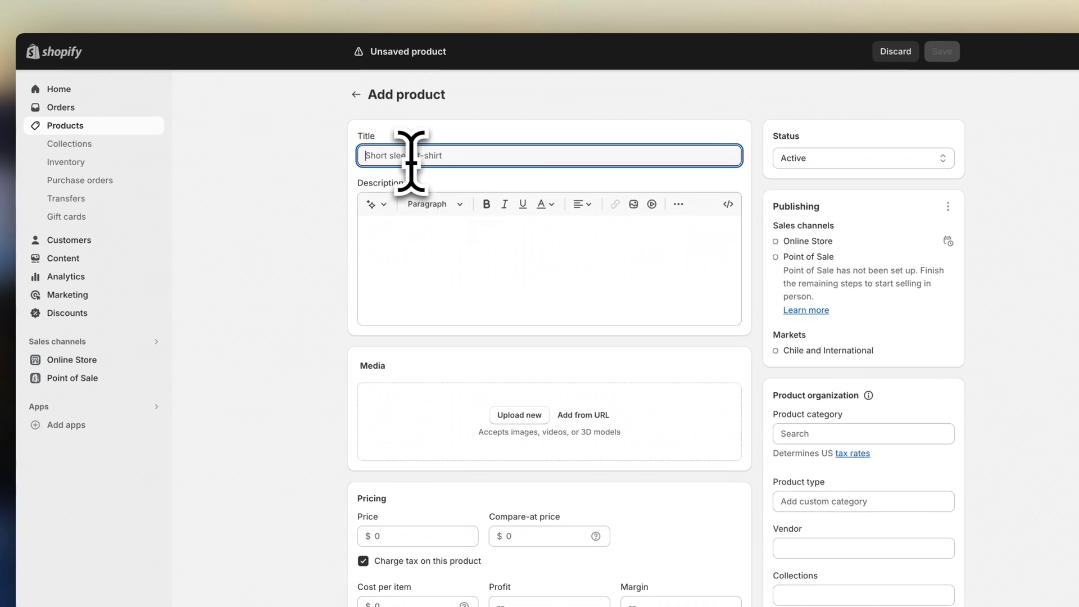
pyautogui.write('Puppy Shower Massager')
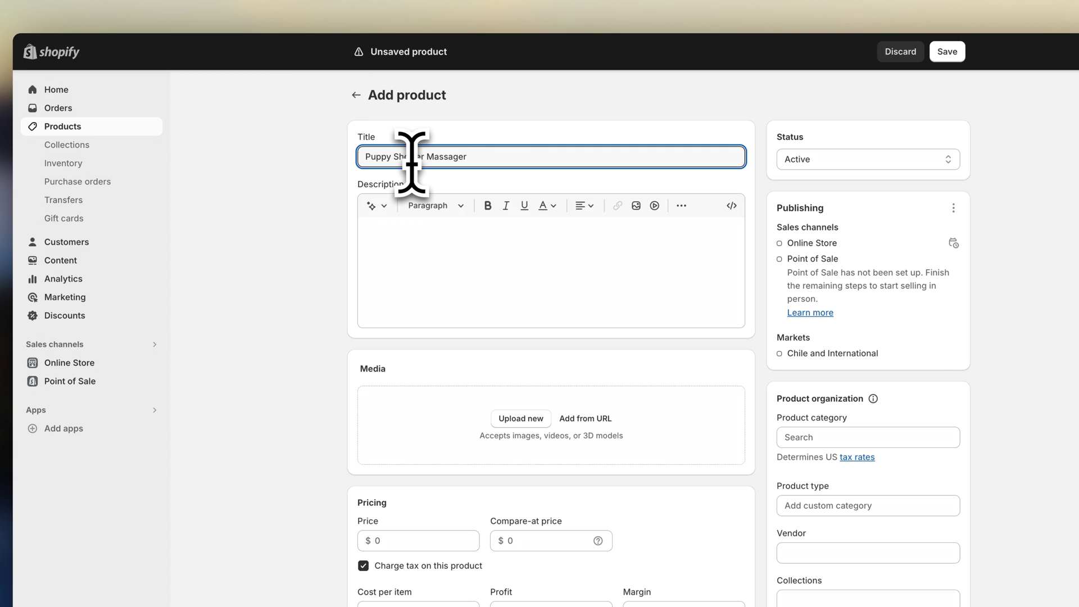
pyautogui.click(406, 245)
pyautogui.write("Unleash the clean with our Puppy Shower Massager! Perfect for a soft and relaxing bath time, this massager is designed to give your pup's coat the ultimate spa treatment. No more muddy paws or tangled fur - just a clean and happy pup. (It's paw-some!)")
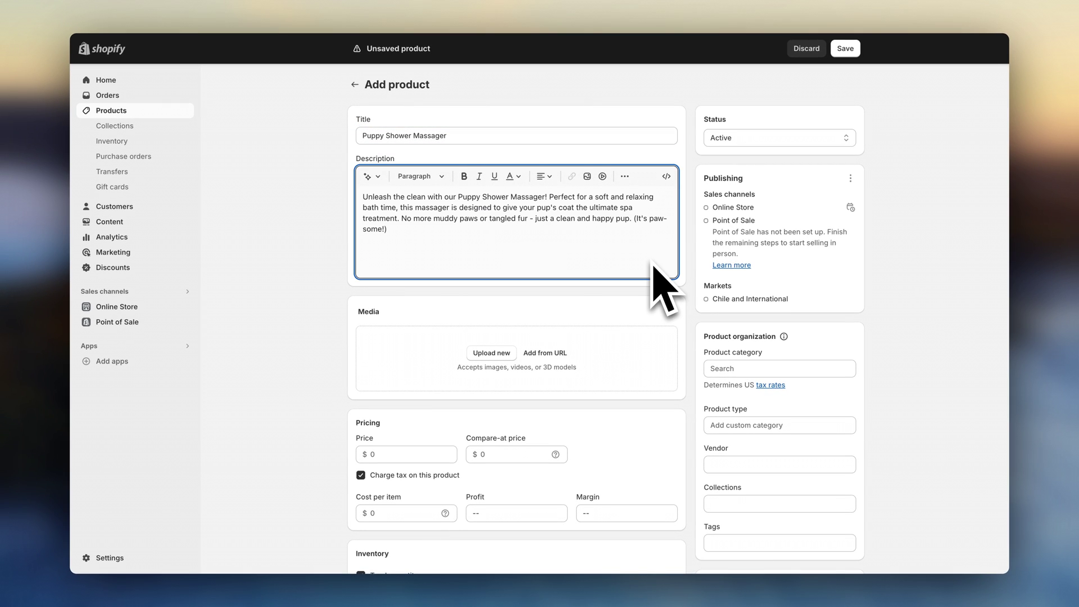
pyautogui.scroll(-1, 658, 276)
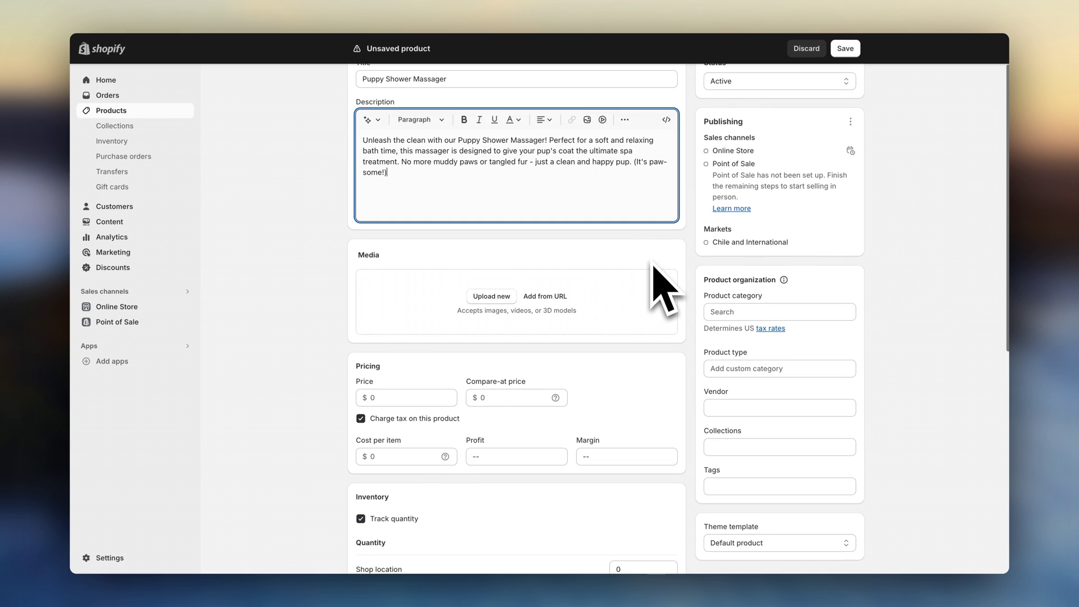
pyautogui.click(492, 295)
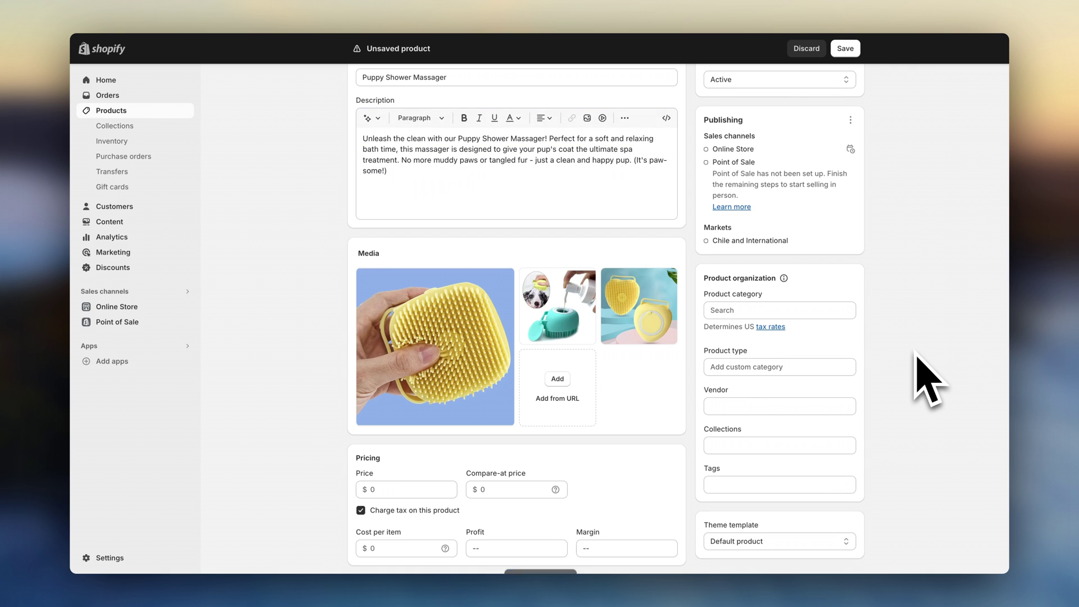
# Set the product price to $29 and the Shop location stock to 50
pyautogui.scroll(-2, 922, 376)
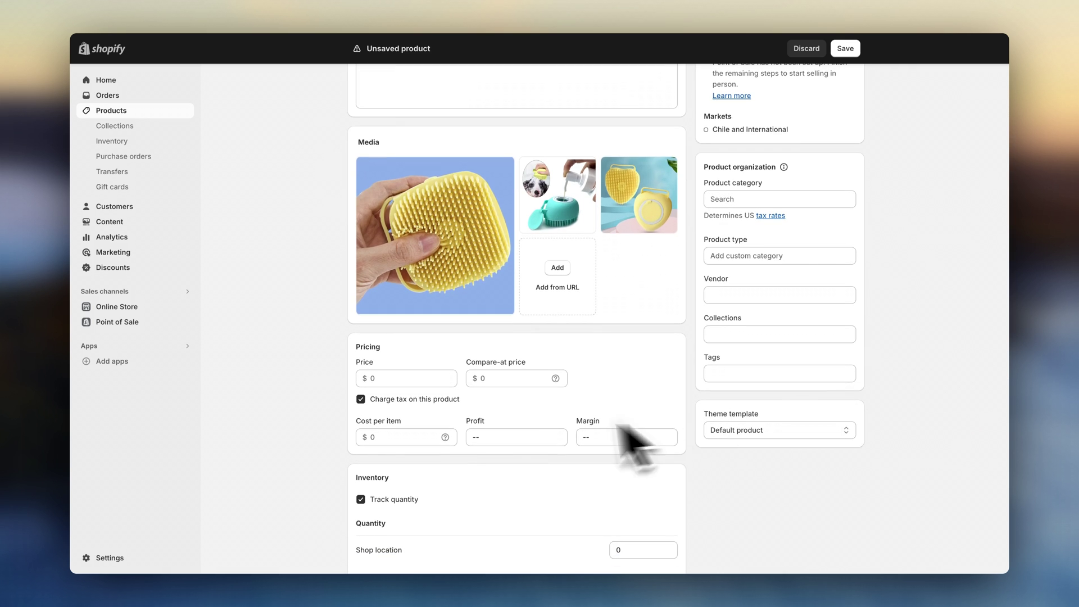
pyautogui.click(412, 378)
pyautogui.write('28')
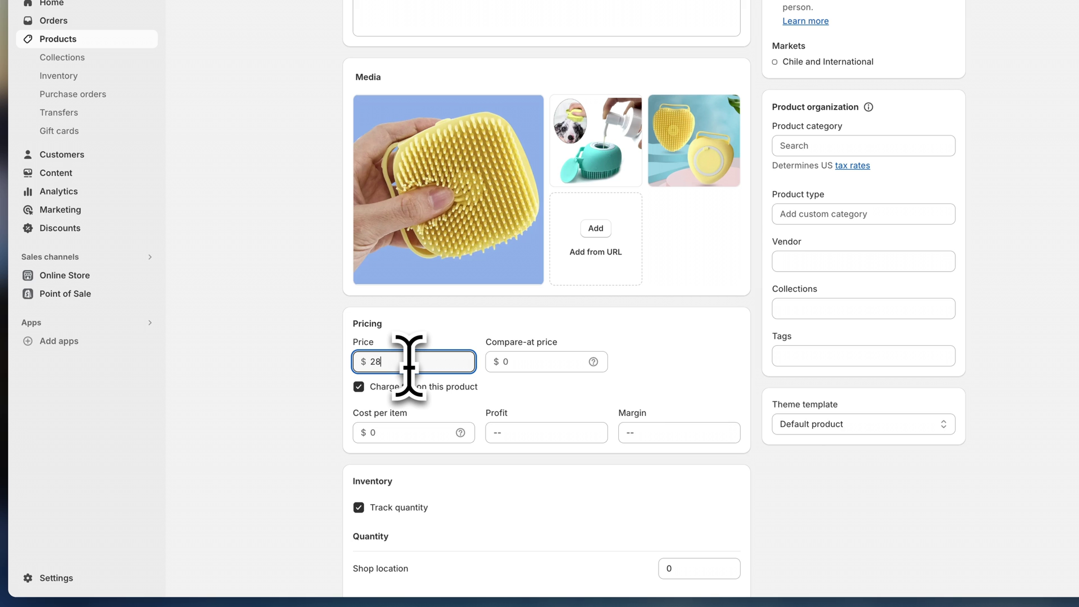
pyautogui.write('.50')
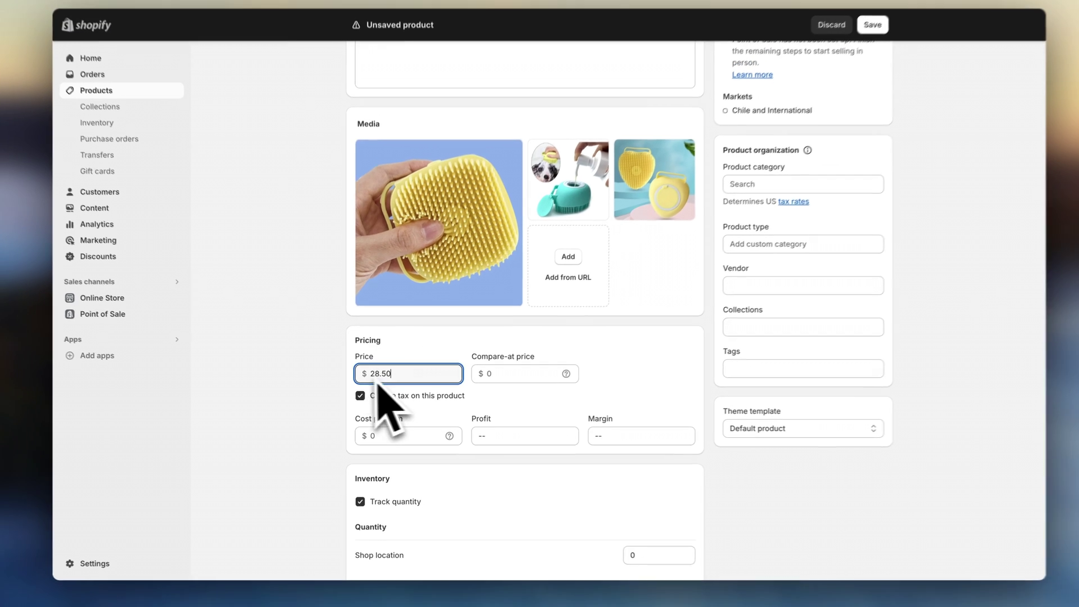
pyautogui.click(333, 377)
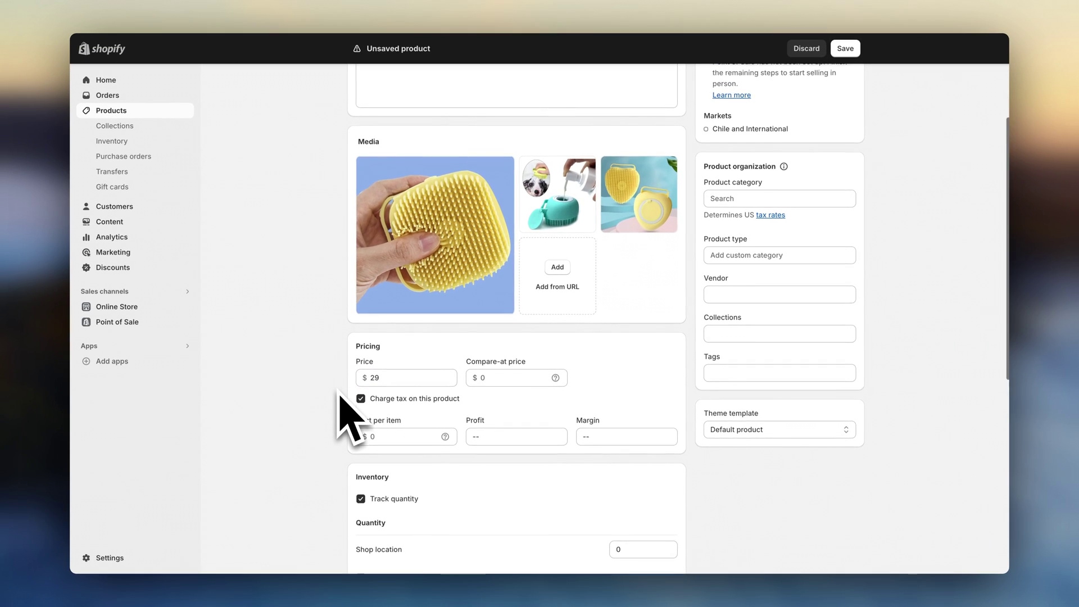
pyautogui.scroll(-4, 340, 393)
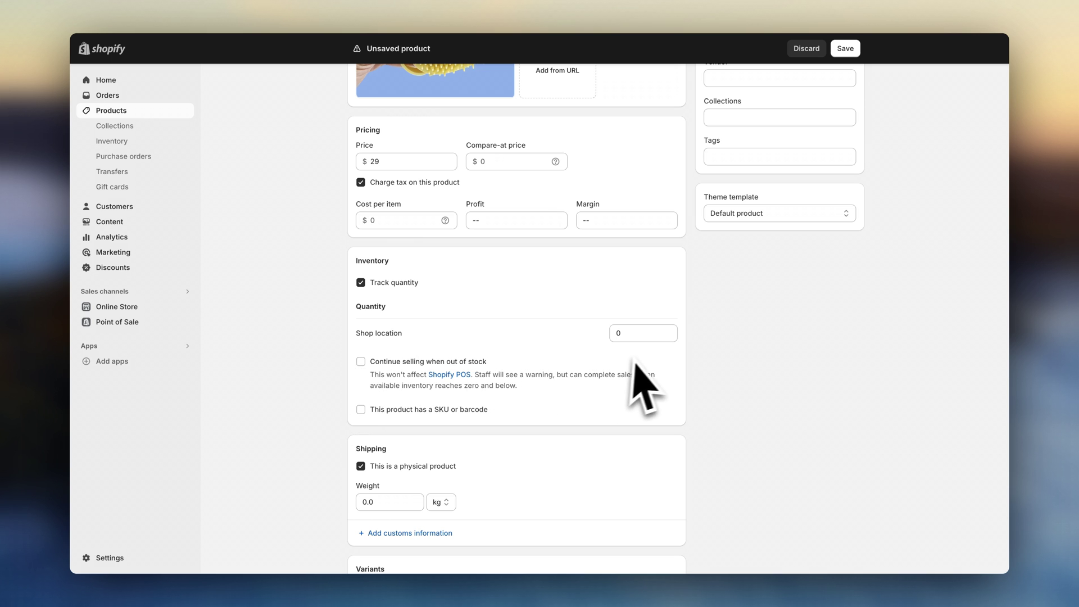
pyautogui.doubleClick(650, 333)
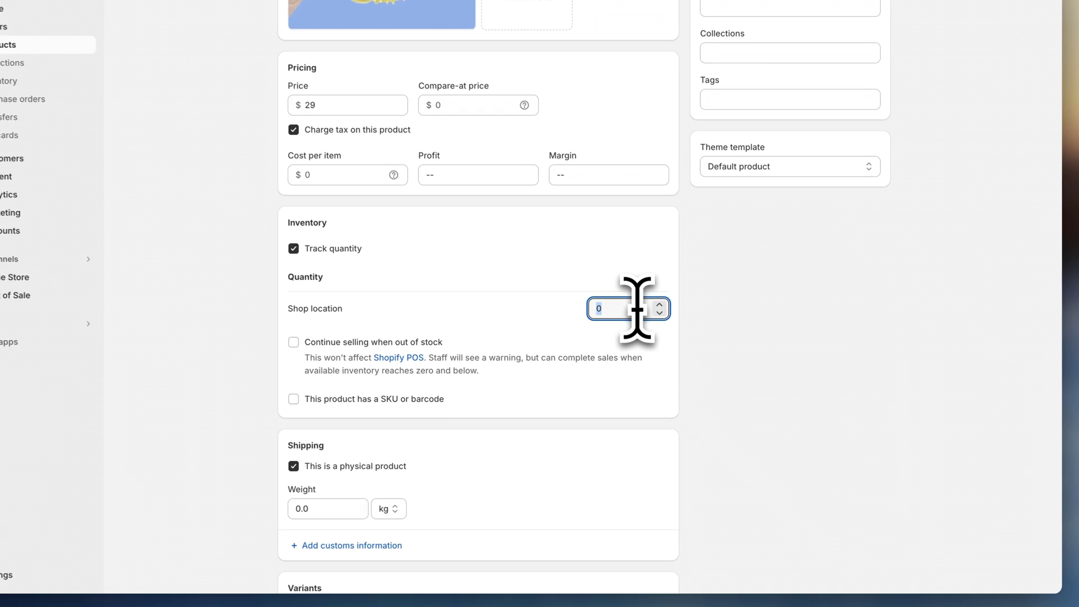
pyautogui.write('5')
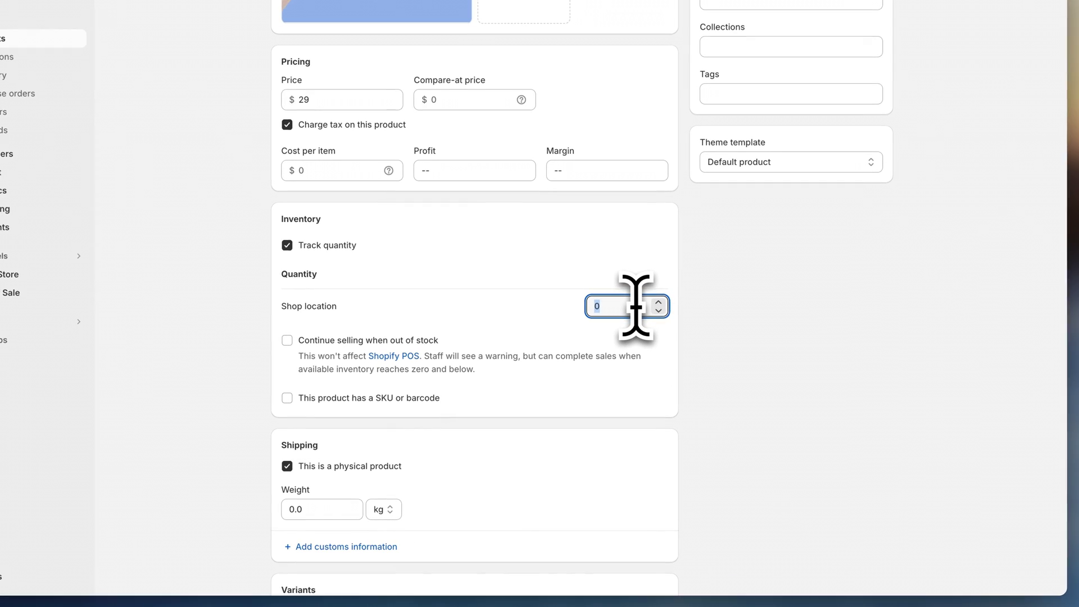
pyautogui.click(710, 311)
# Edit the product's search engine listing and keep its status Active
pyautogui.scroll(-4, 712, 312)
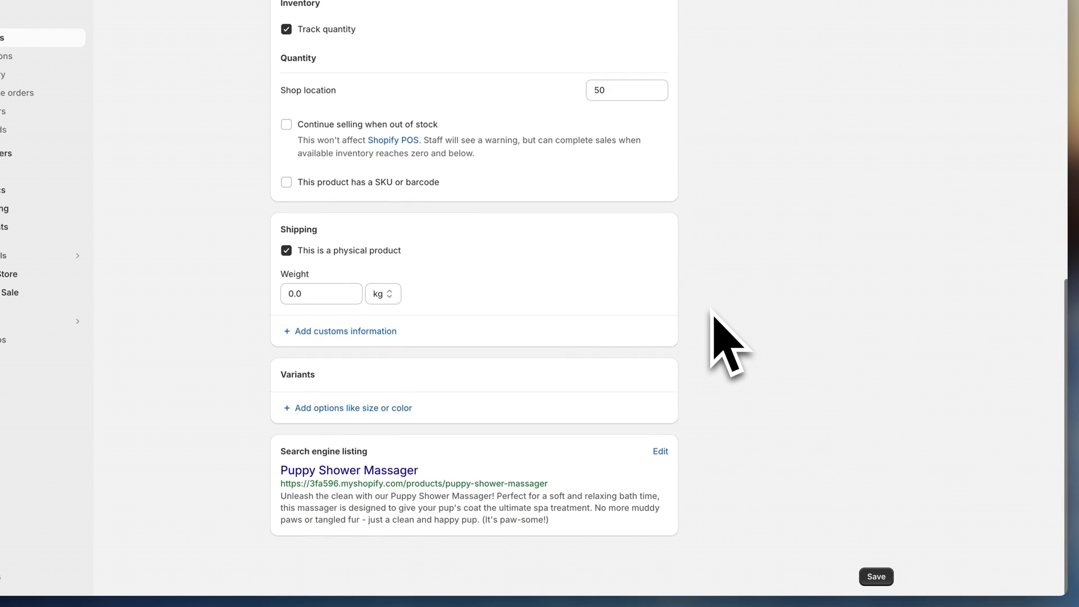
pyautogui.click(661, 451)
pyautogui.scroll(-4, 677, 465)
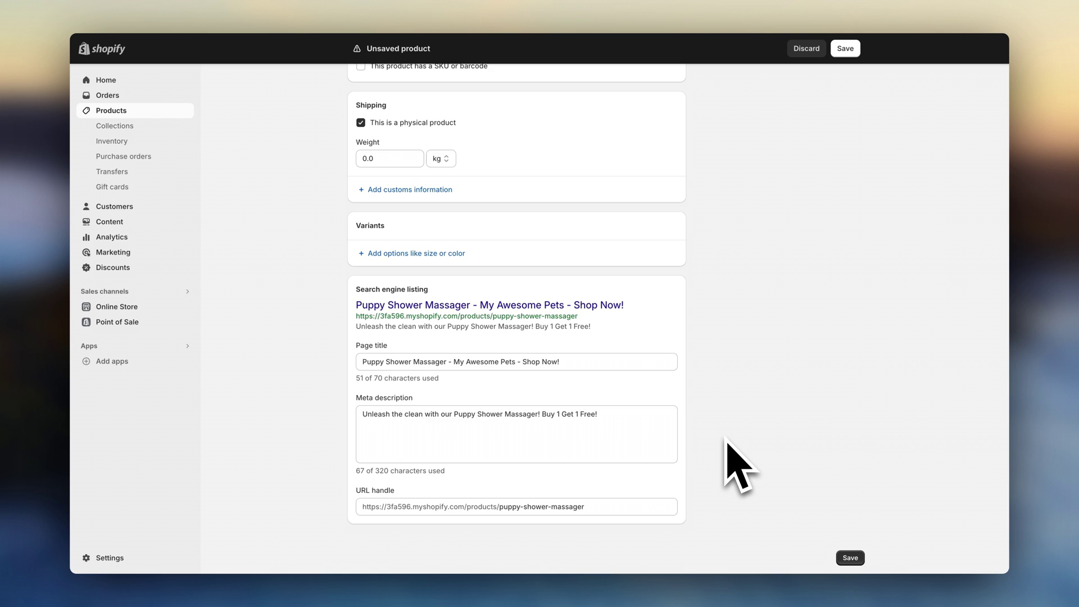
pyautogui.scroll(15, 738, 467)
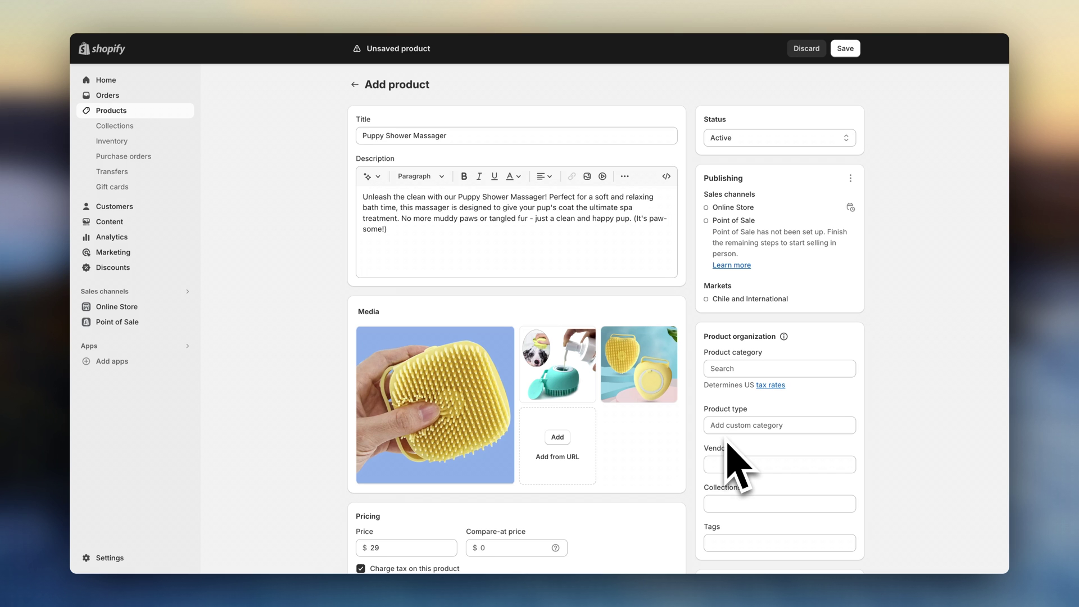
pyautogui.click(832, 140)
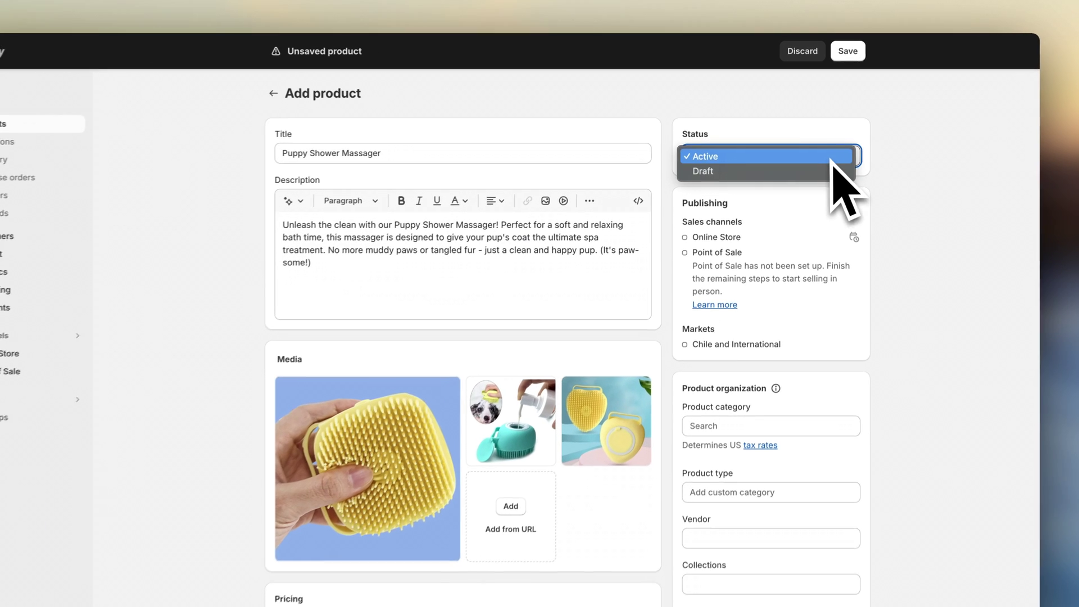
pyautogui.click(832, 158)
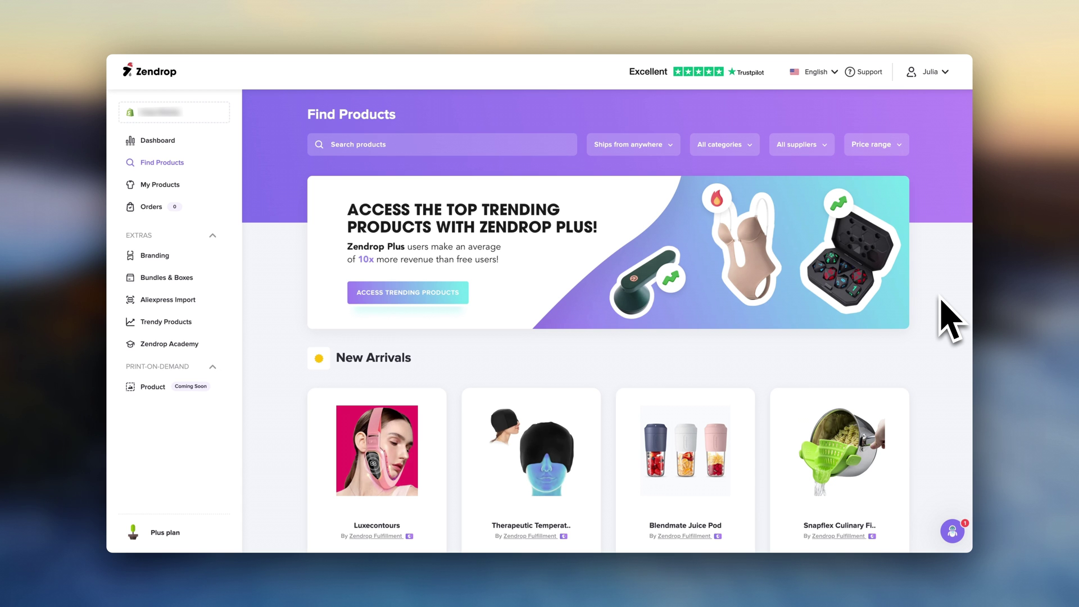
# Browse Zendrop's import list, Trendy Products and AliExpress import instructions, then open Find Products
pyautogui.scroll(-6, 950, 320)
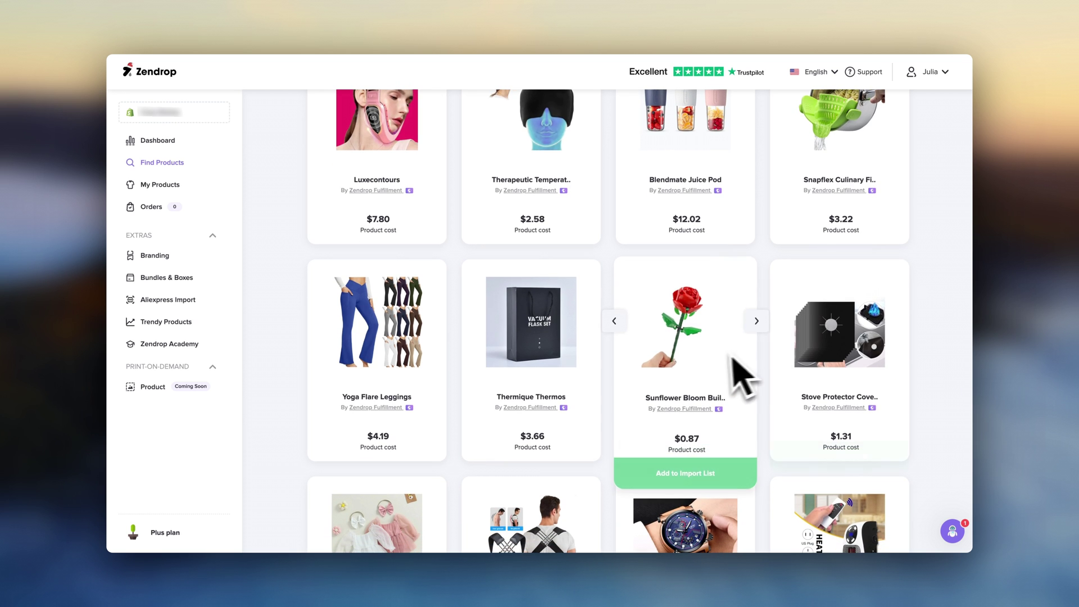
pyautogui.click(202, 185)
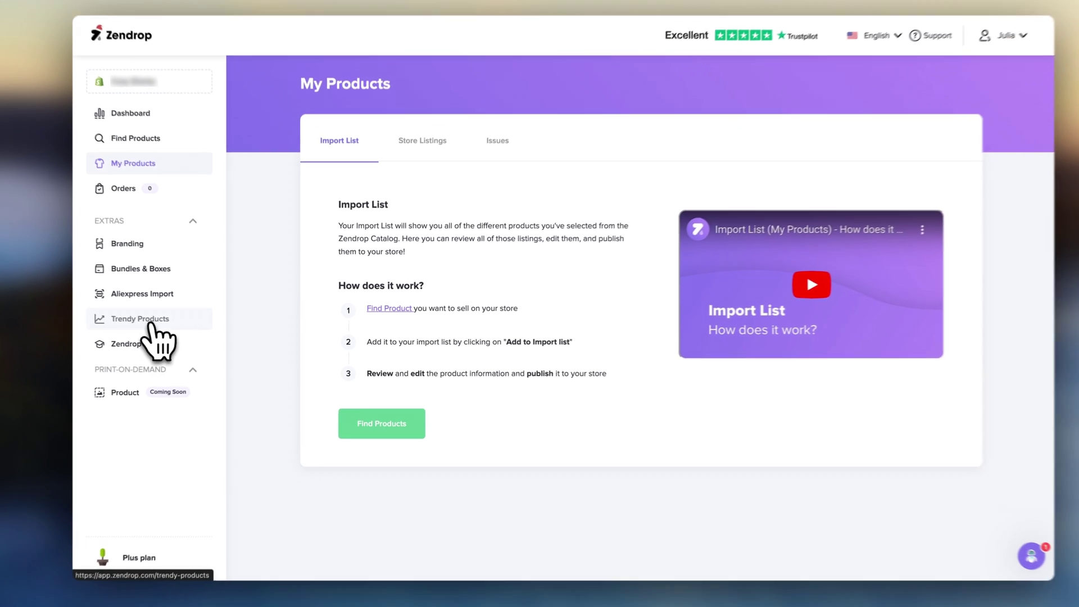
pyautogui.click(172, 323)
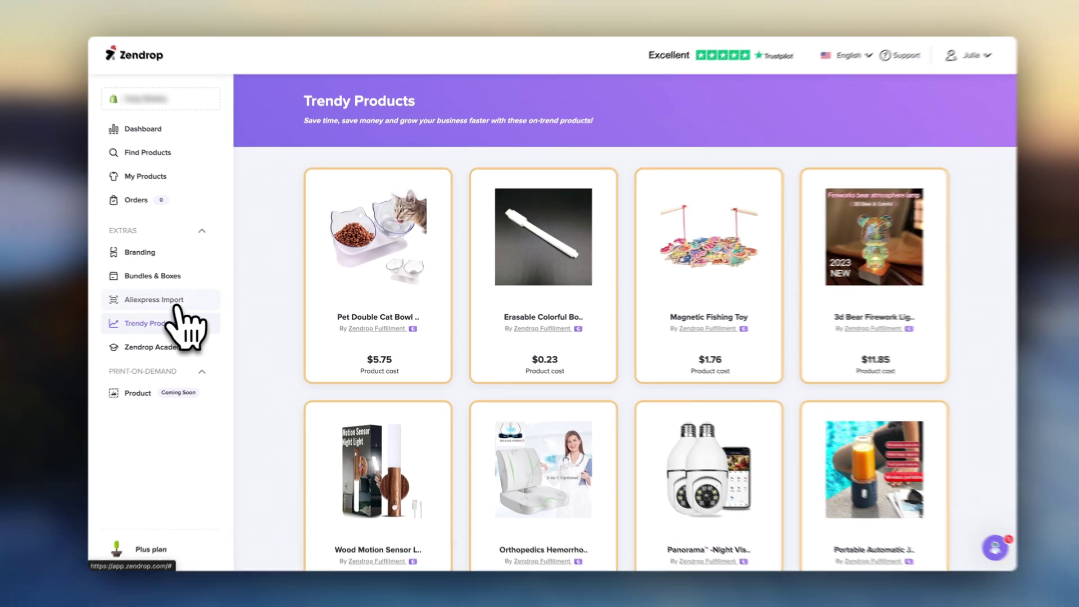
pyautogui.click(186, 301)
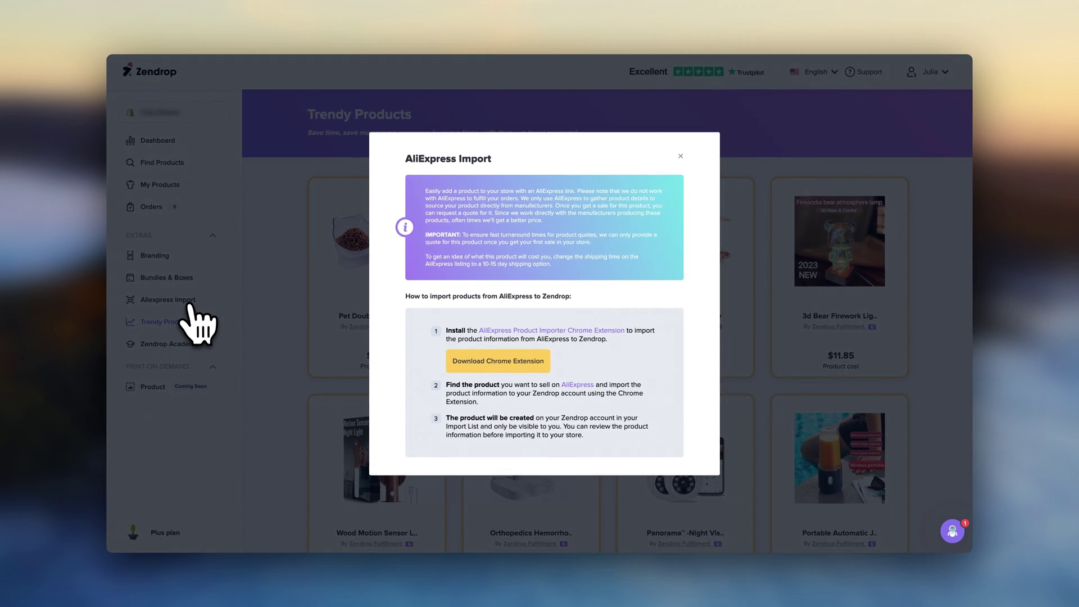
pyautogui.click(159, 140)
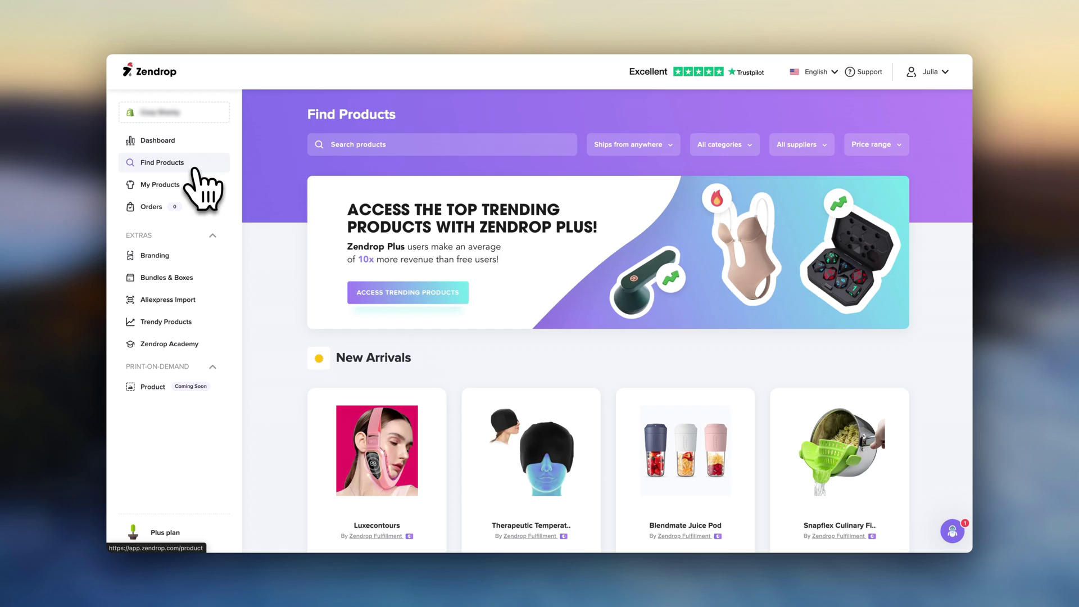
# Review Zendrop orders, toggling auto fulfillment off and back on, and check the help chat
pyautogui.click(224, 207)
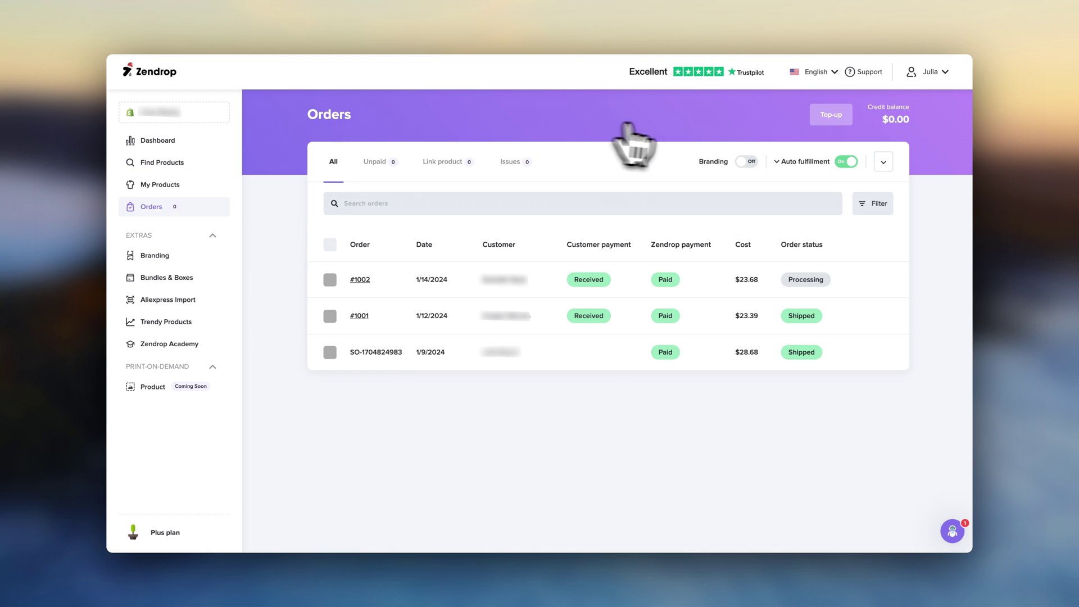
pyautogui.click(846, 162)
pyautogui.click(847, 162)
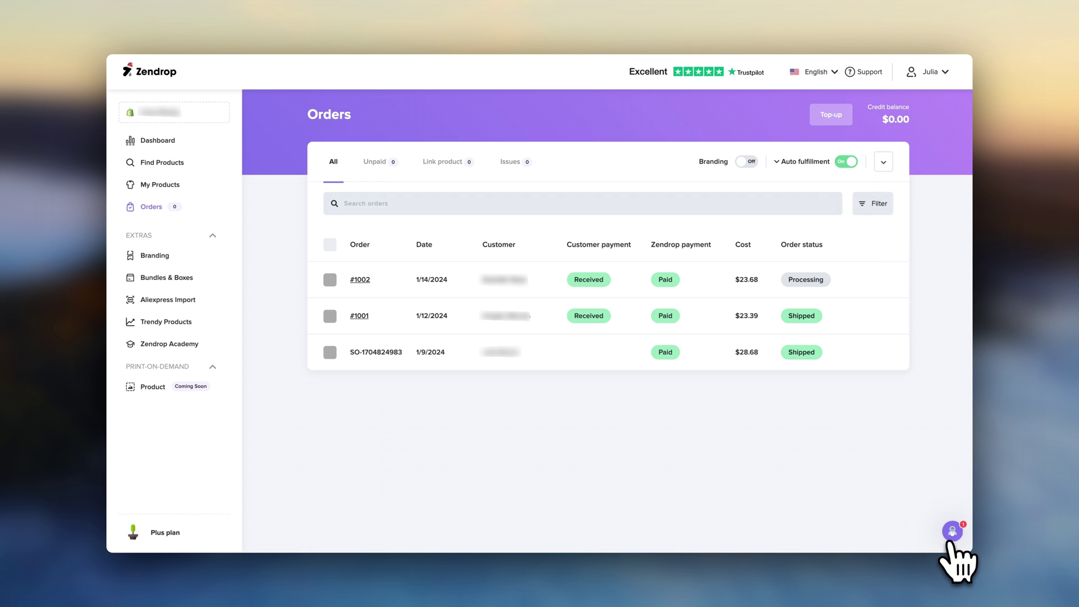
pyautogui.click(952, 531)
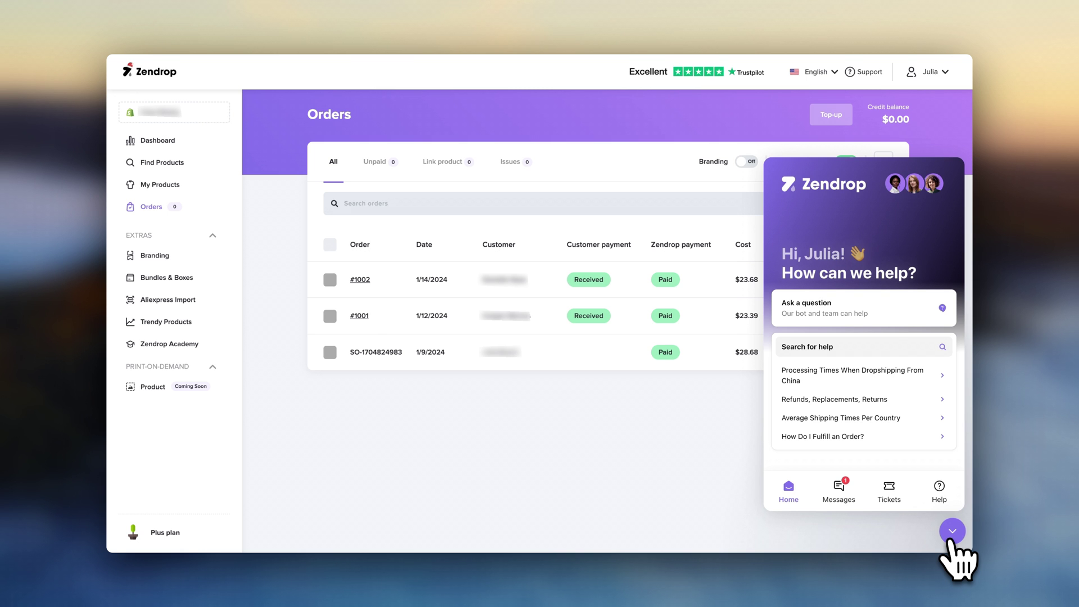
pyautogui.click(952, 531)
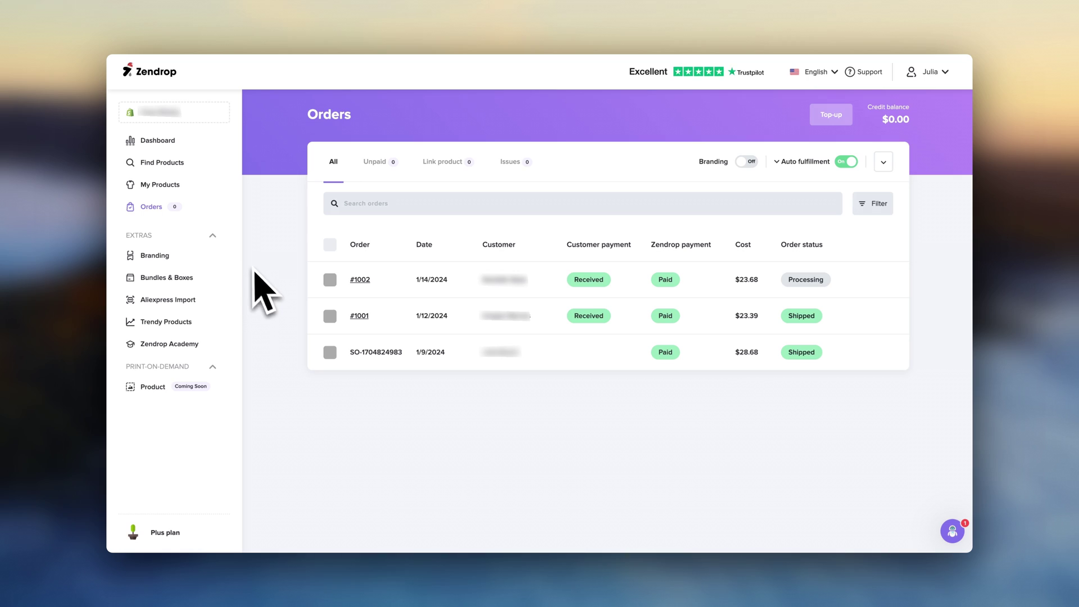
# View the Custom thank-you card options in Zendrop's Branding settings
pyautogui.click(212, 257)
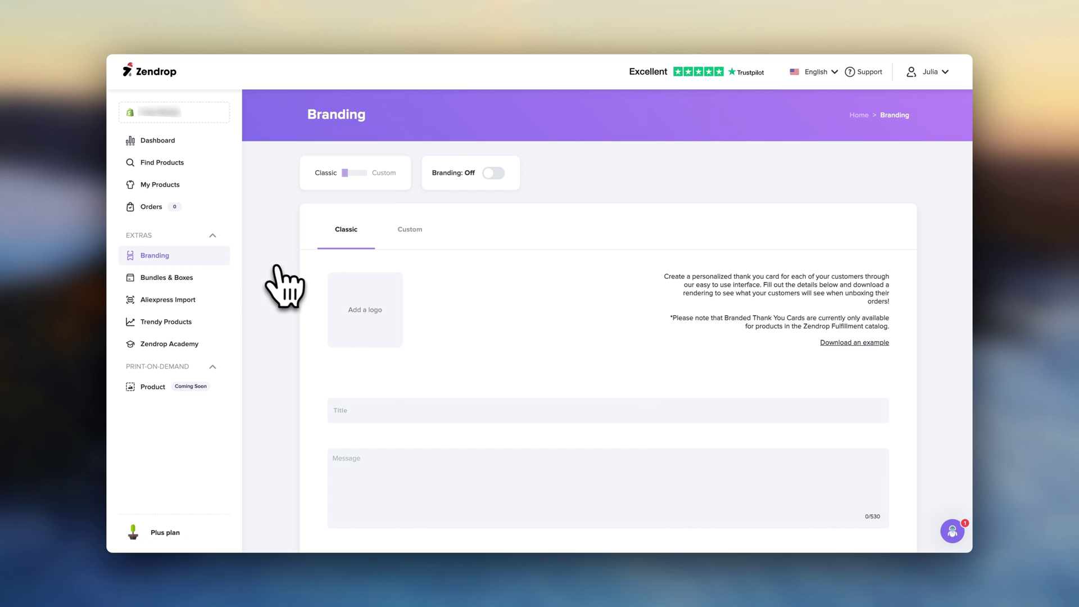
pyautogui.scroll(-1, 284, 285)
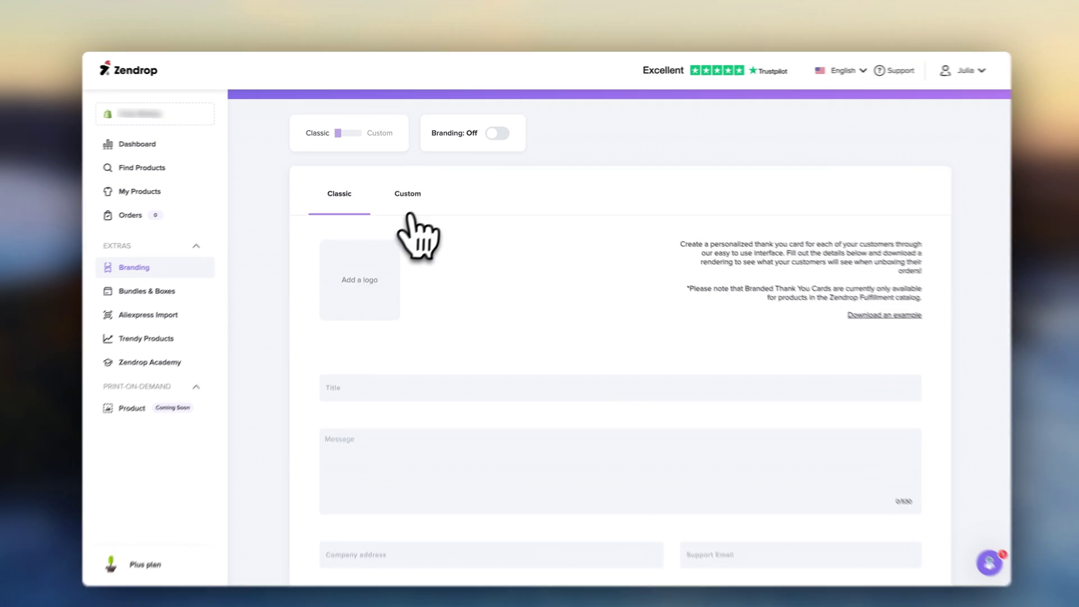
pyautogui.click(409, 211)
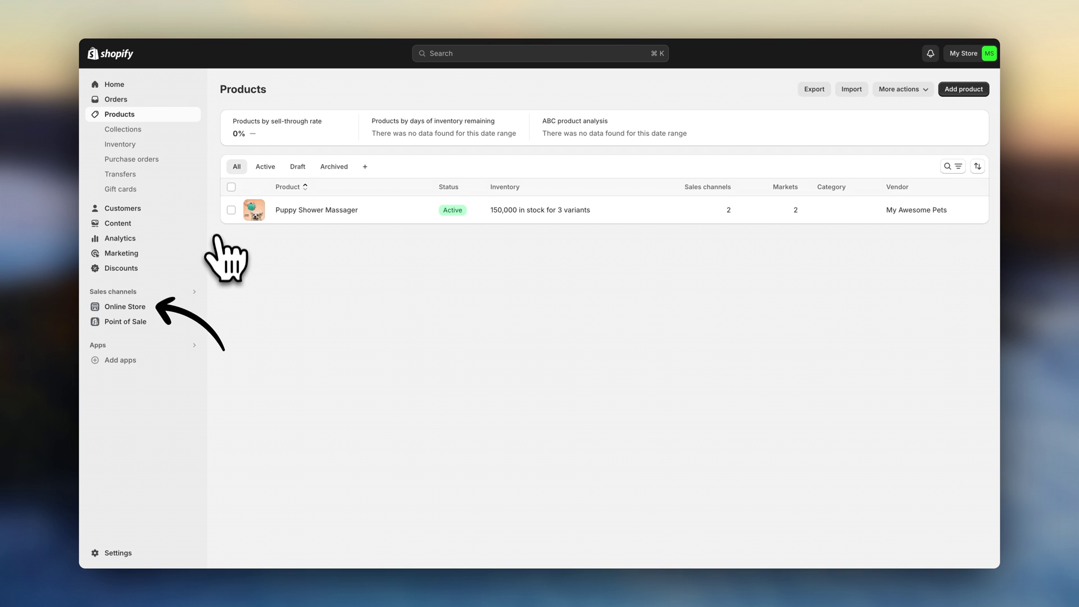
# Add the free Sense theme from Popular free themes and start customizing it
pyautogui.click(178, 306)
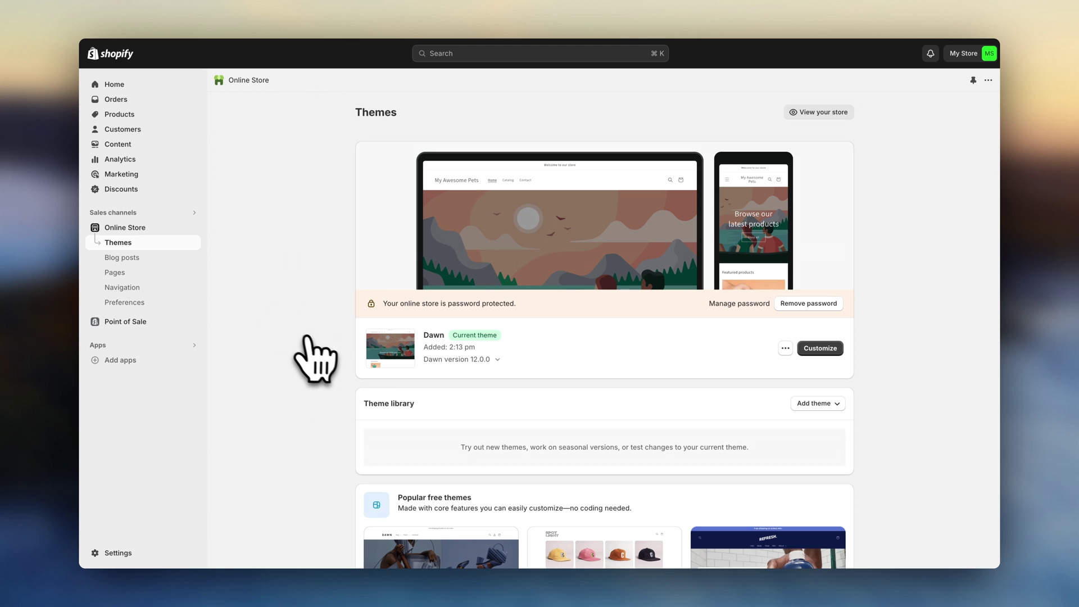
pyautogui.scroll(-6, 324, 344)
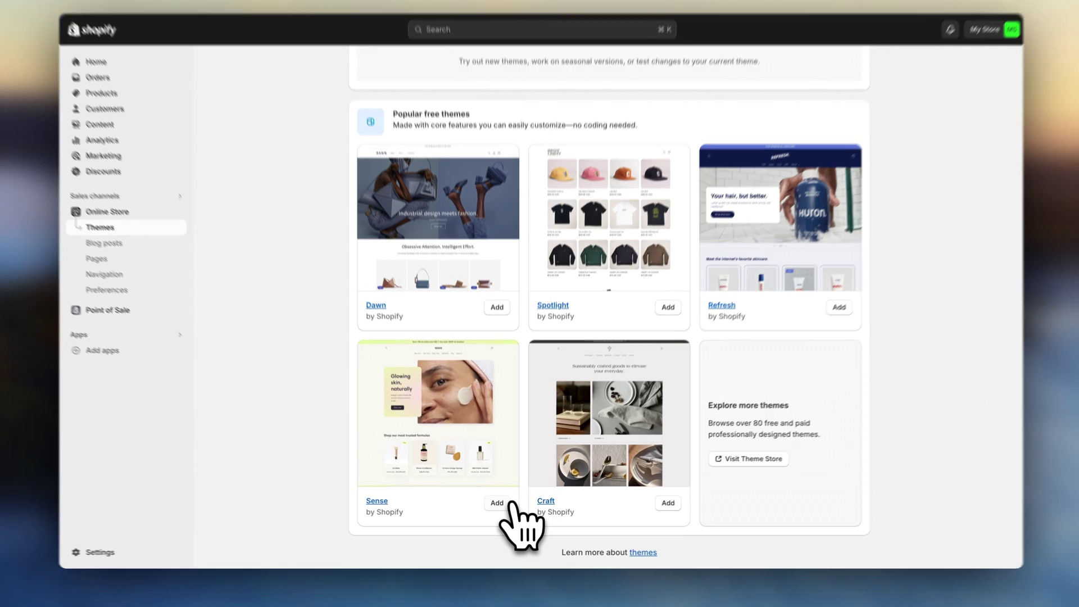
pyautogui.click(500, 506)
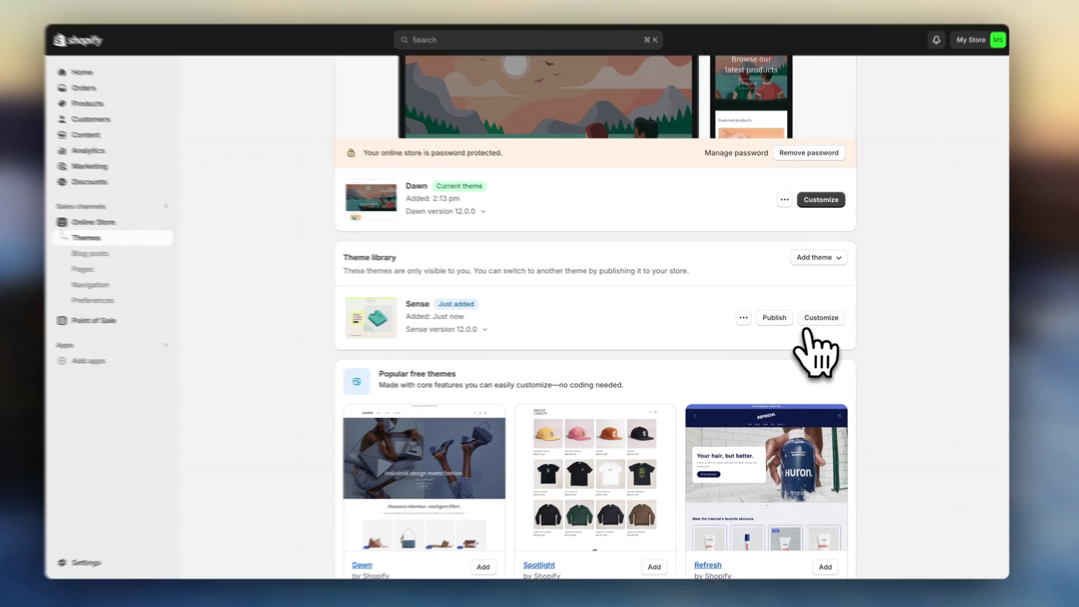
pyautogui.click(821, 318)
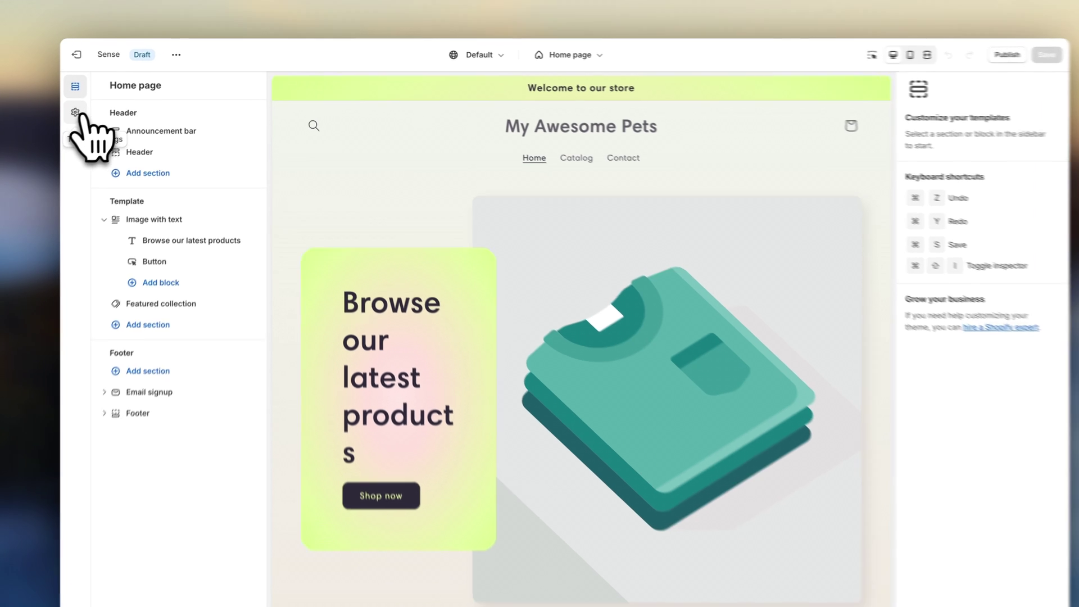
# Open the Sense theme-wide settings and expand the Logo section
pyautogui.click(93, 106)
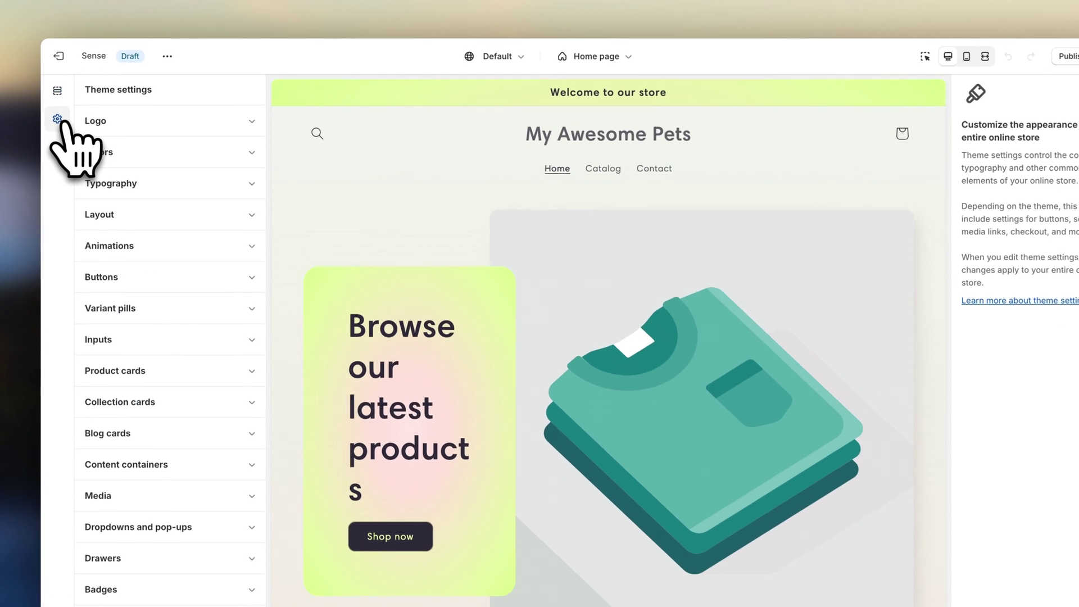
pyautogui.click(142, 124)
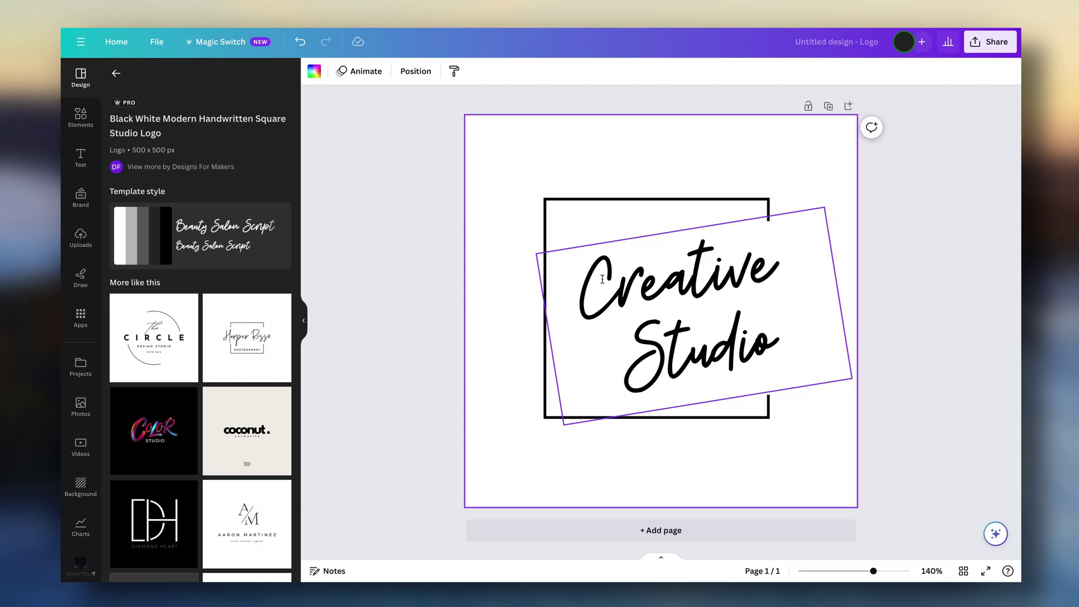
pyautogui.click(634, 355)
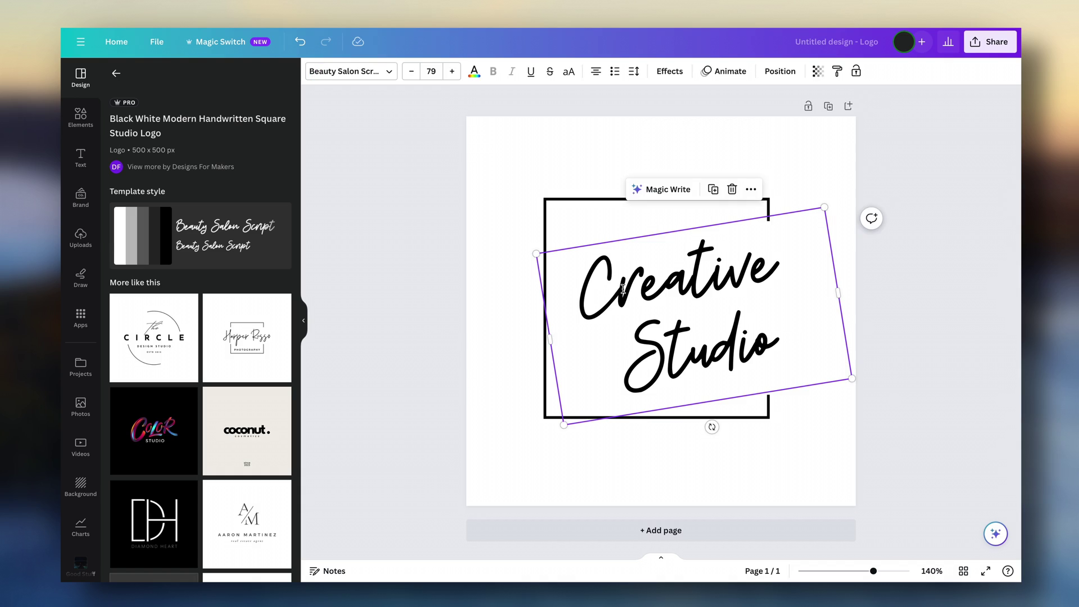
# Set My_Awesome_Pets as the store logo and widen it from 70 px to 300 px
pyautogui.moveTo(663, 393); pyautogui.dragTo(698, 356)
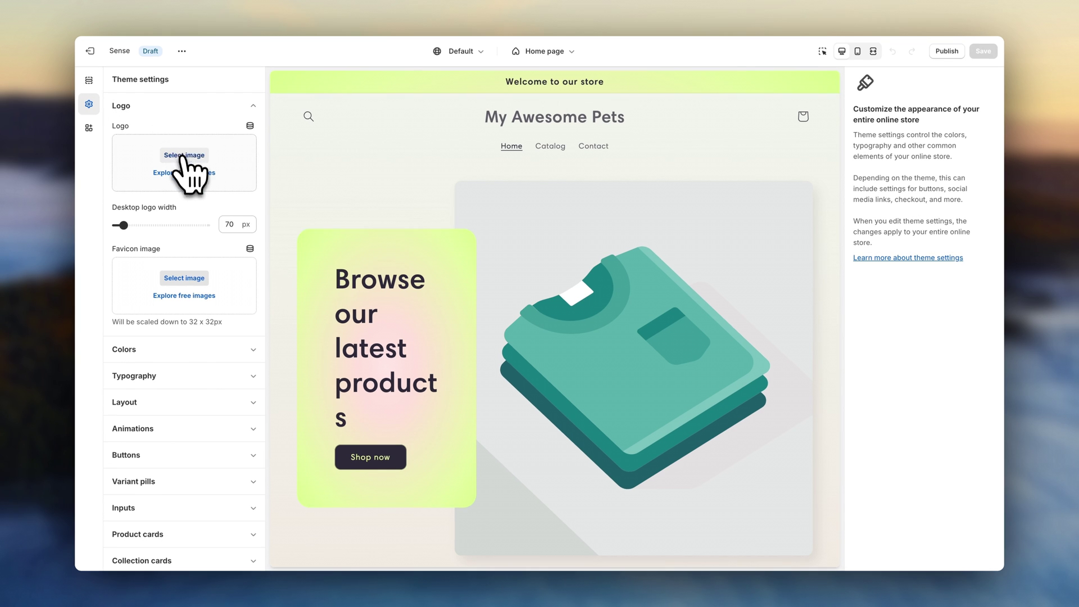
pyautogui.click(183, 155)
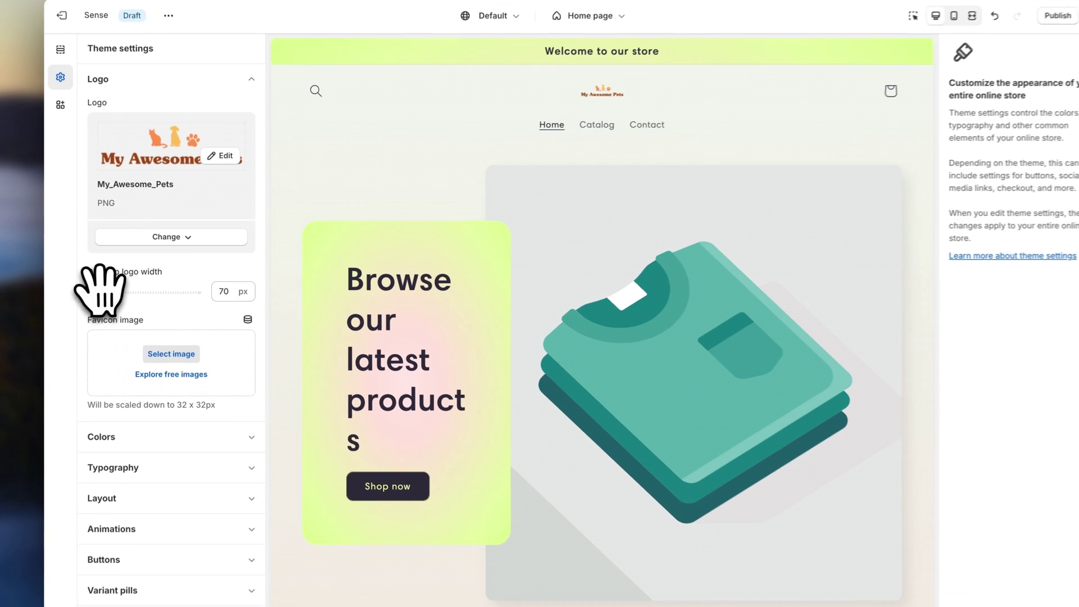
pyautogui.moveTo(123, 289); pyautogui.dragTo(186, 289)
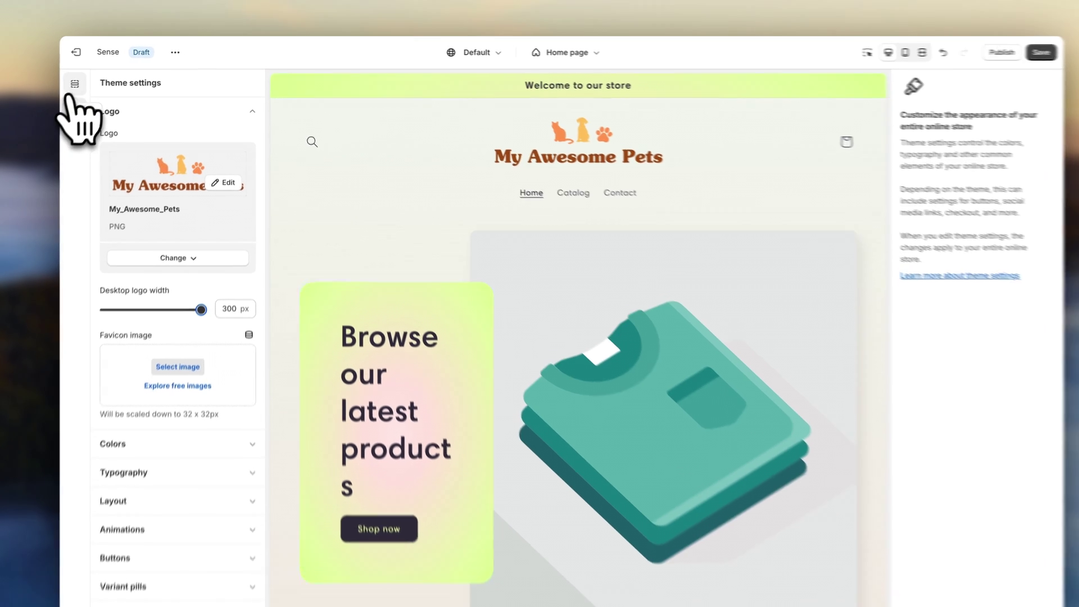
pyautogui.click(88, 81)
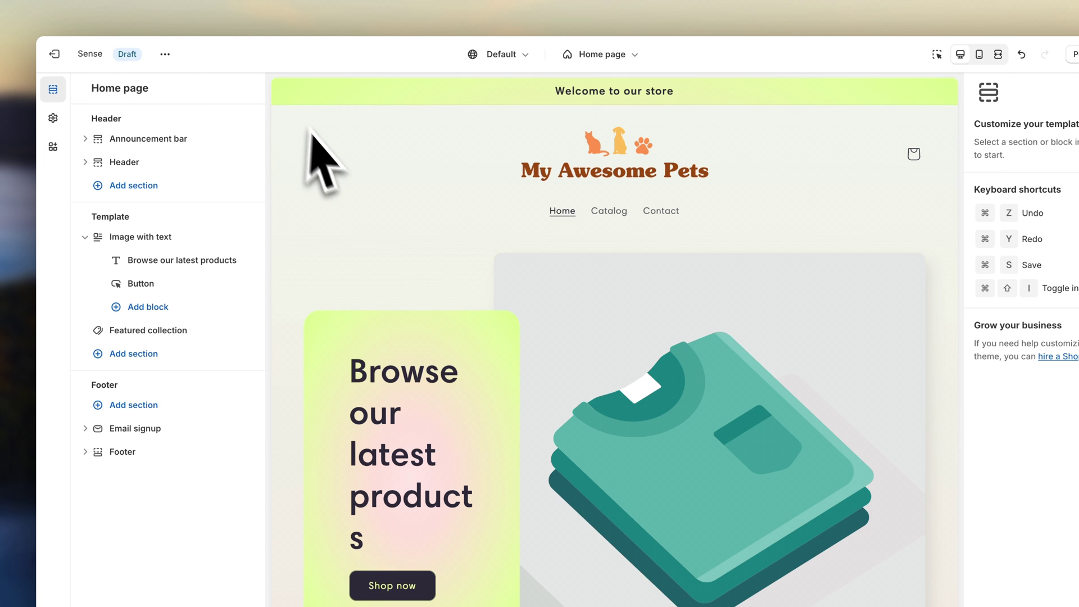
# Swap the Image with text section's picture for the dogshowermassagerenhanced photo
pyautogui.click(175, 237)
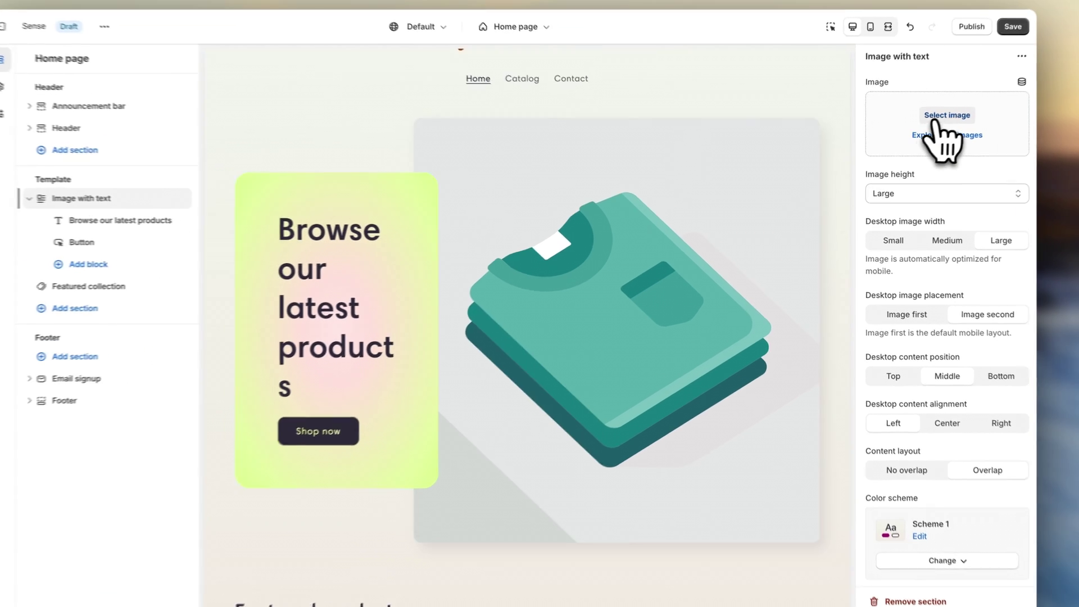
pyautogui.click(926, 129)
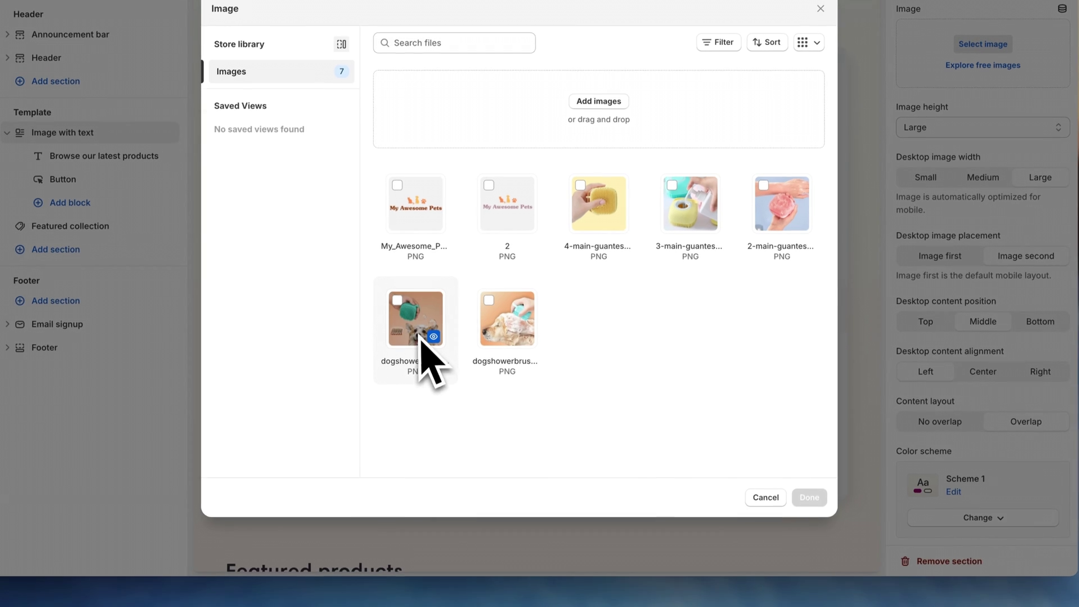
pyautogui.click(420, 340)
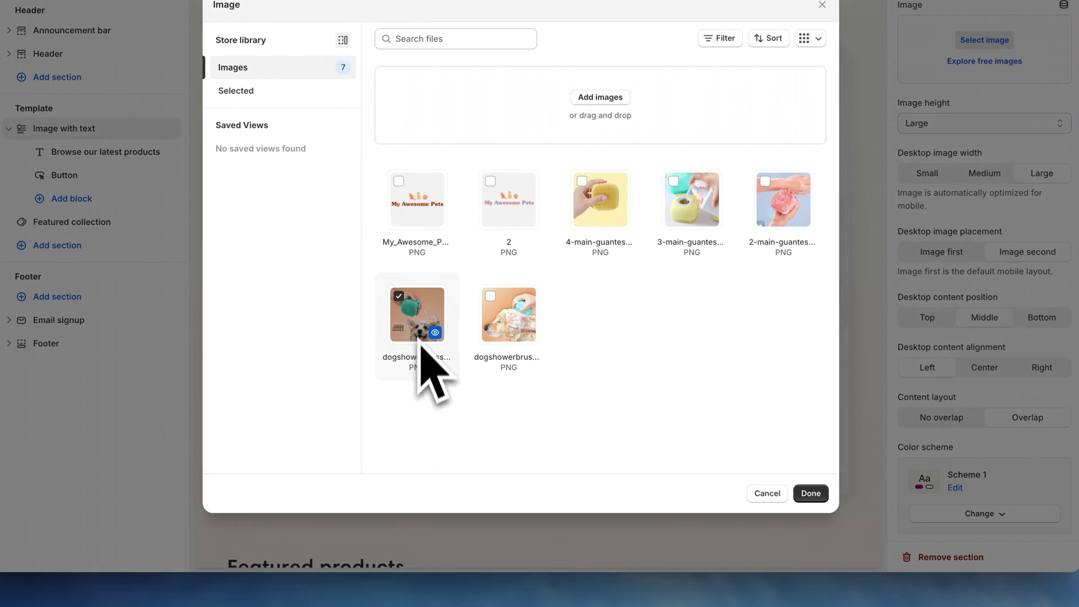
pyautogui.click(811, 498)
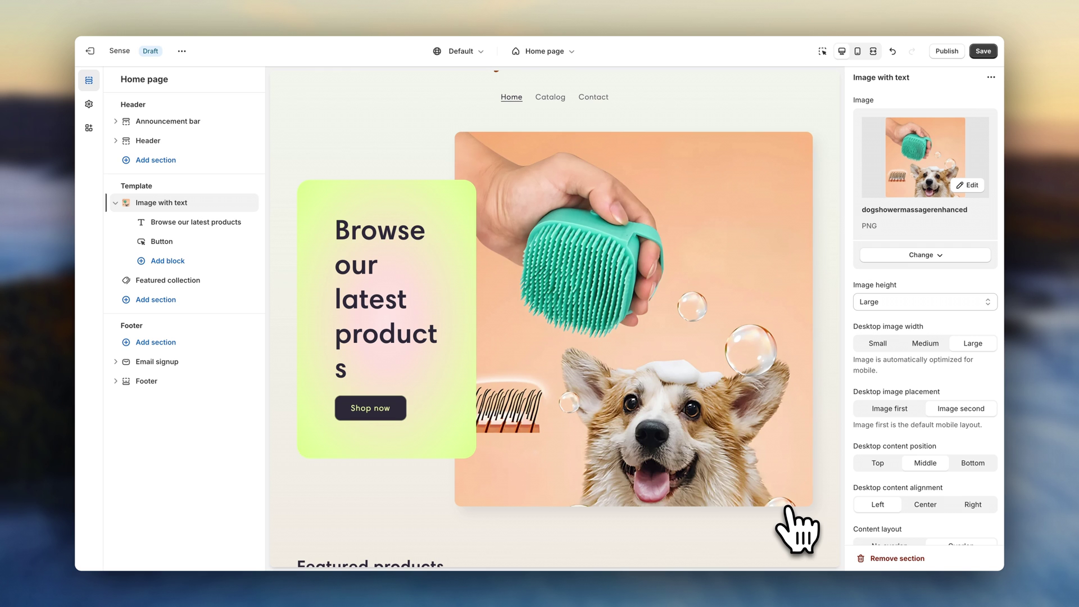
pyautogui.scroll(3, 832, 467)
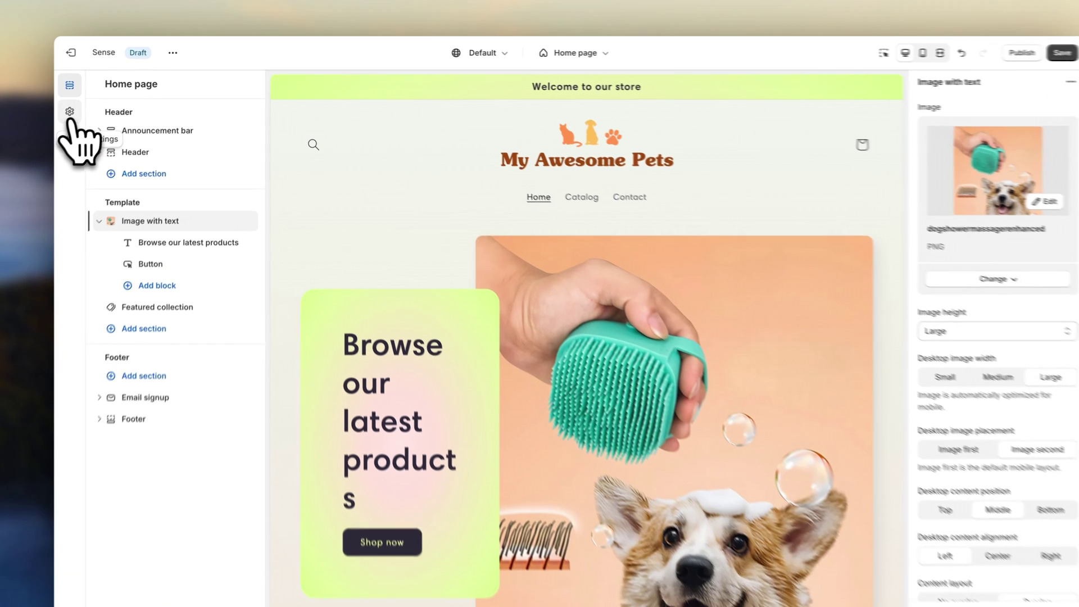
# Give colour Scheme 2 a radial background gradient in the theme settings
pyautogui.click(88, 104)
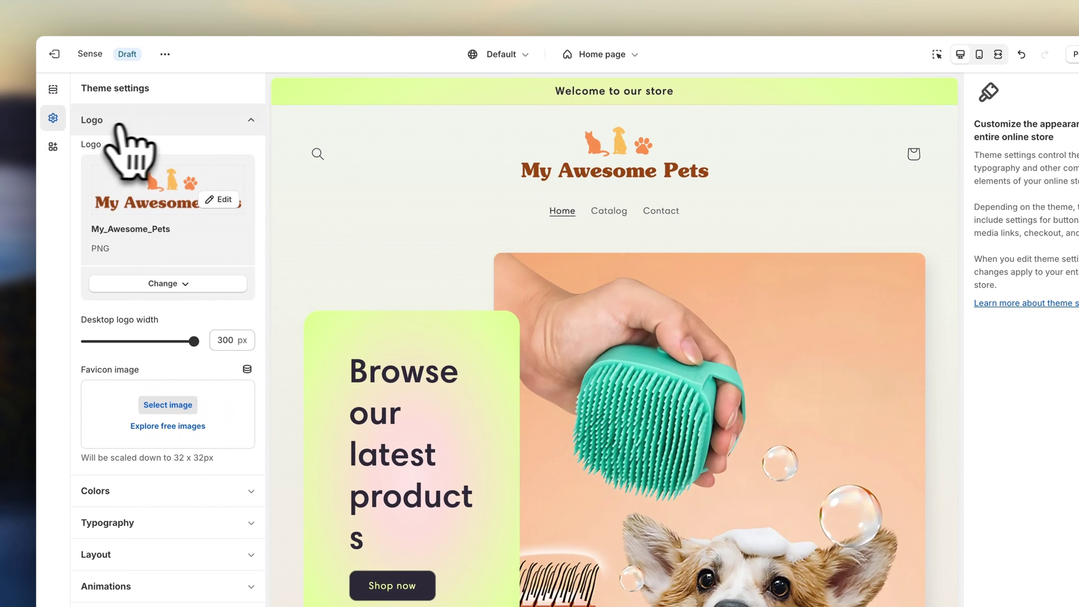
pyautogui.click(141, 122)
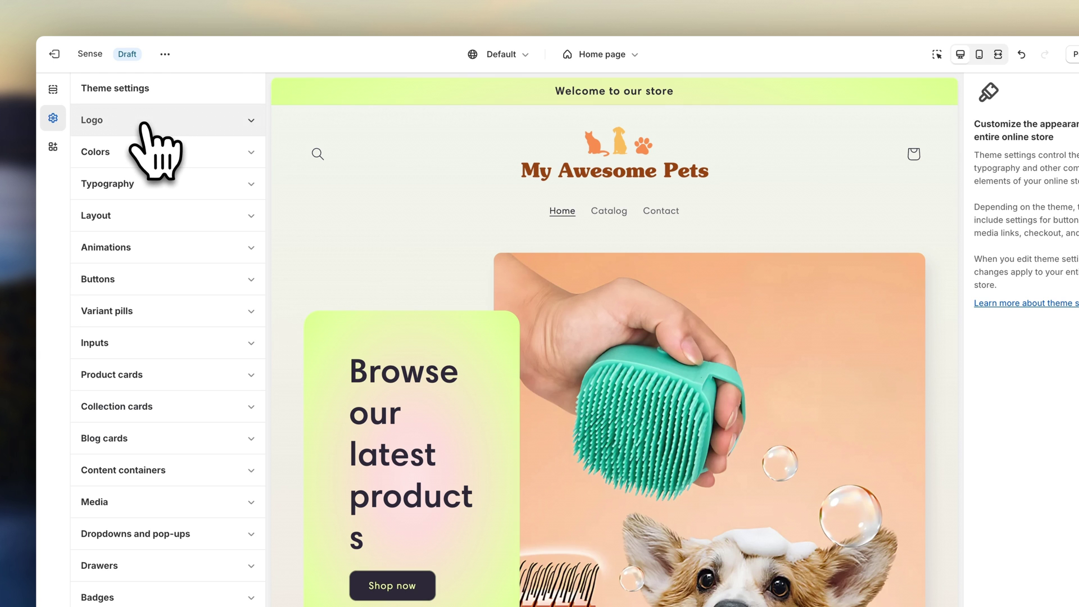
pyautogui.click(143, 158)
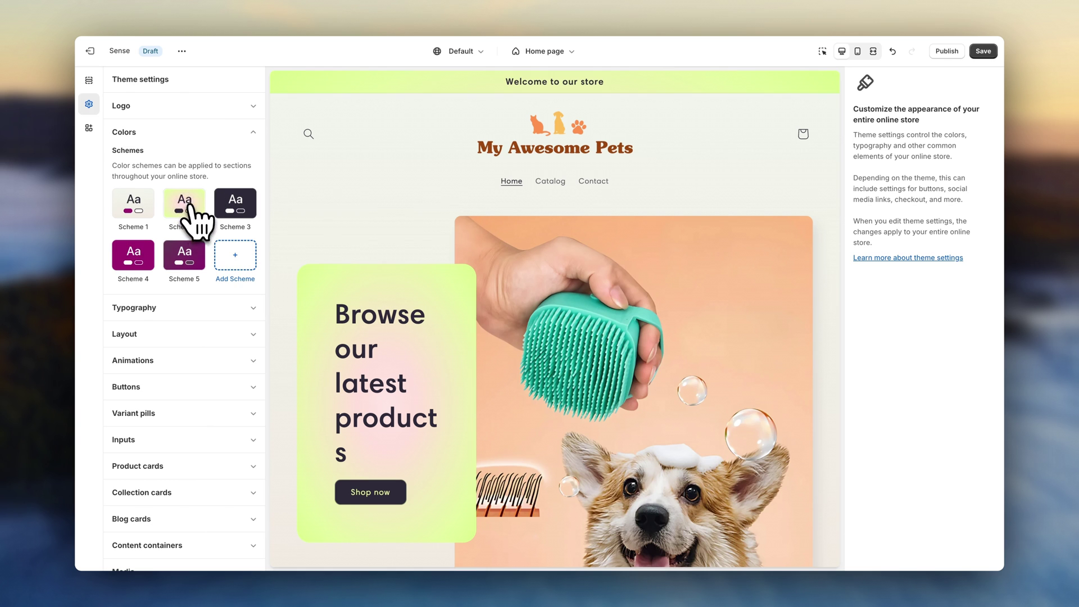
pyautogui.click(188, 209)
pyautogui.click(133, 208)
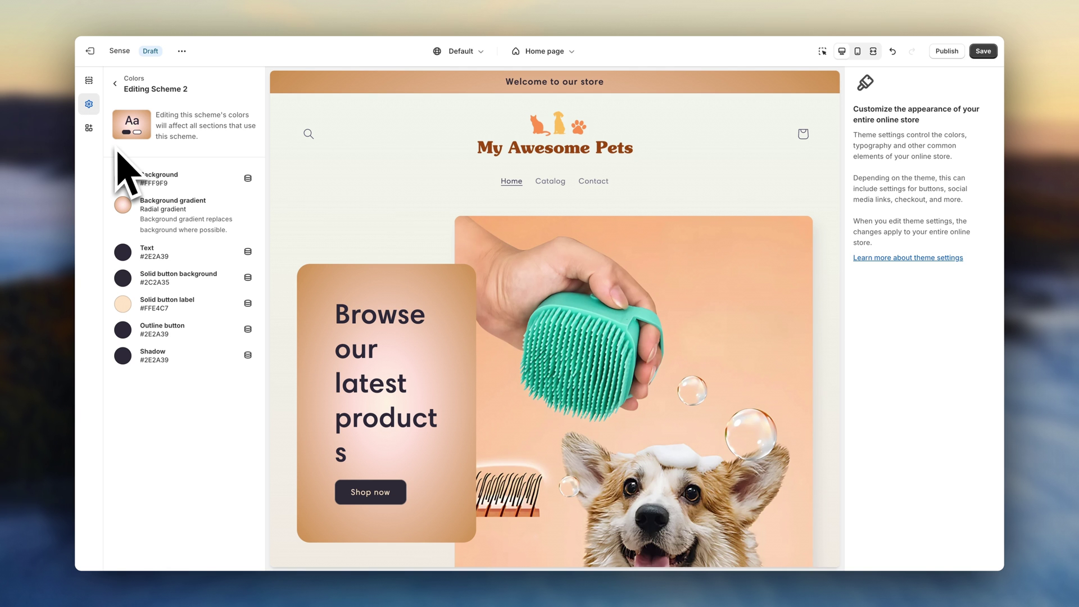
# Go back from Scheme 2, collapse Colors, and return to the home page section list
pyautogui.click(116, 83)
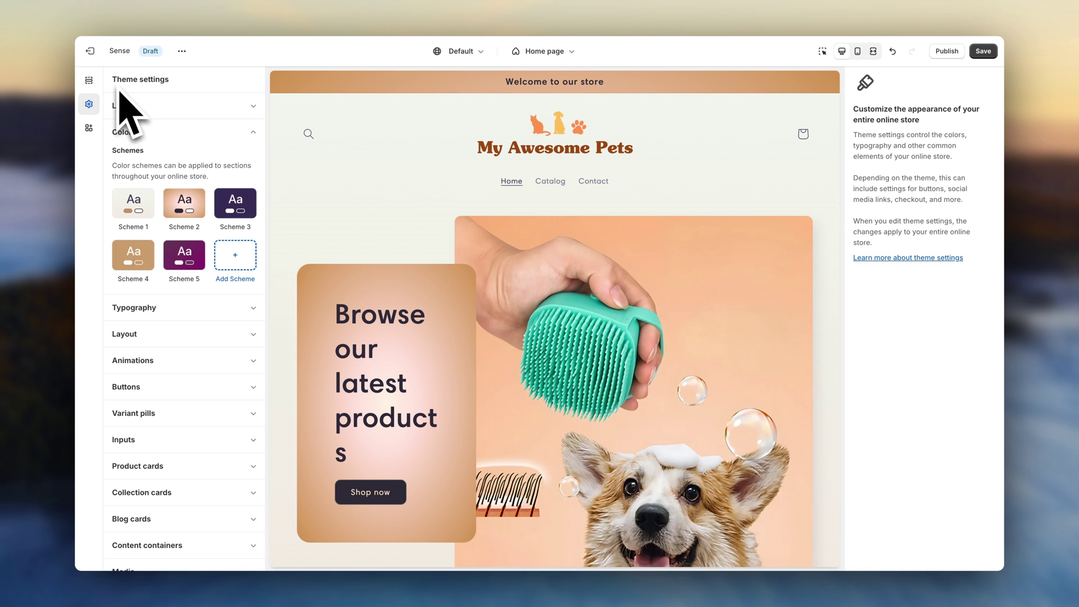
pyautogui.click(247, 135)
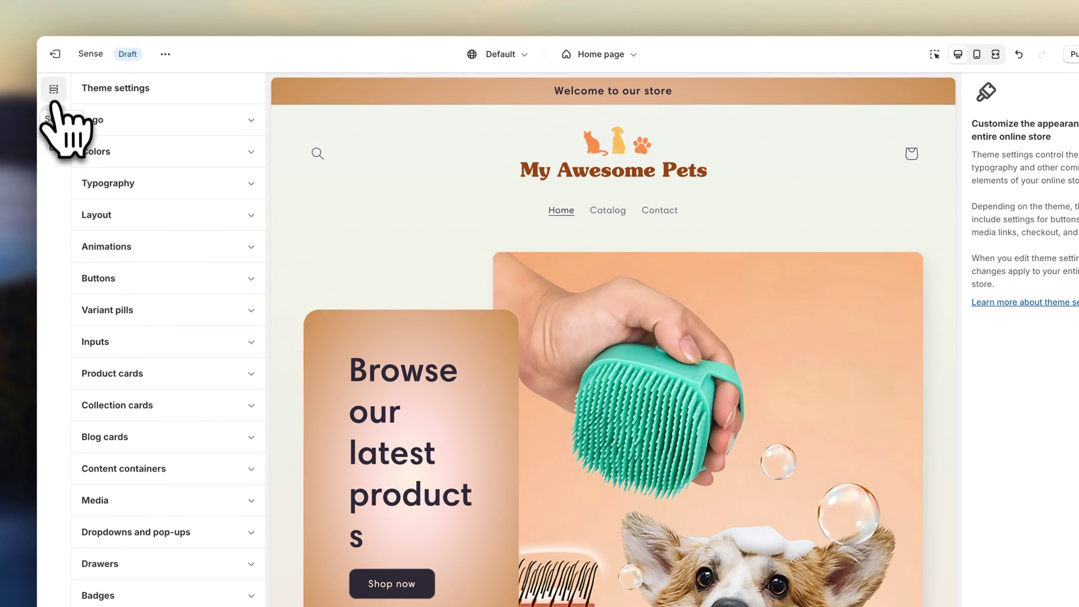
pyautogui.click(88, 81)
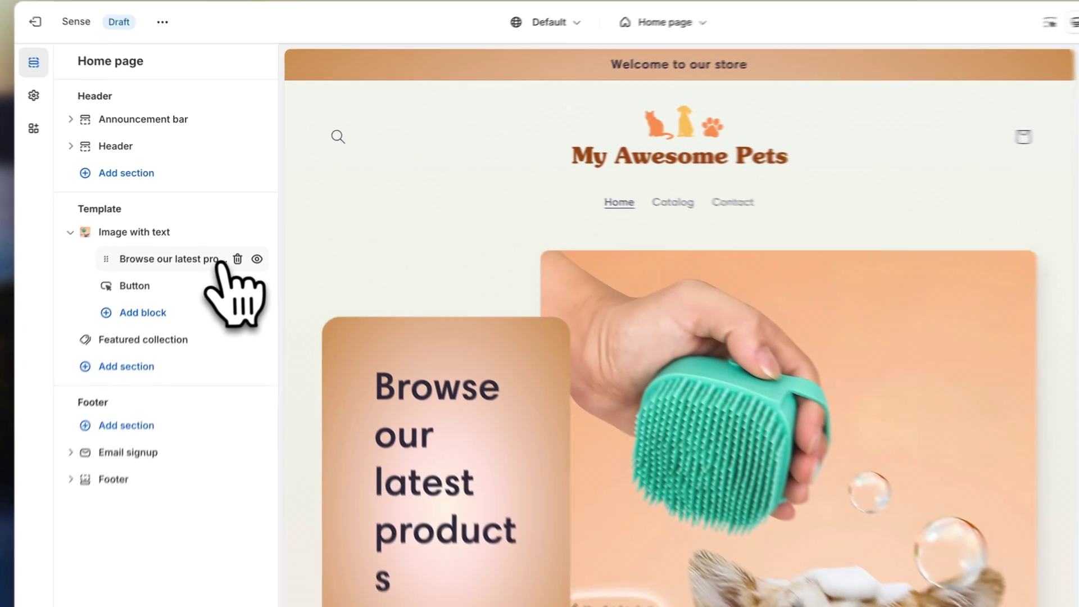
# Change the hero heading to 'Puppy Shower Massager'
pyautogui.click(213, 222)
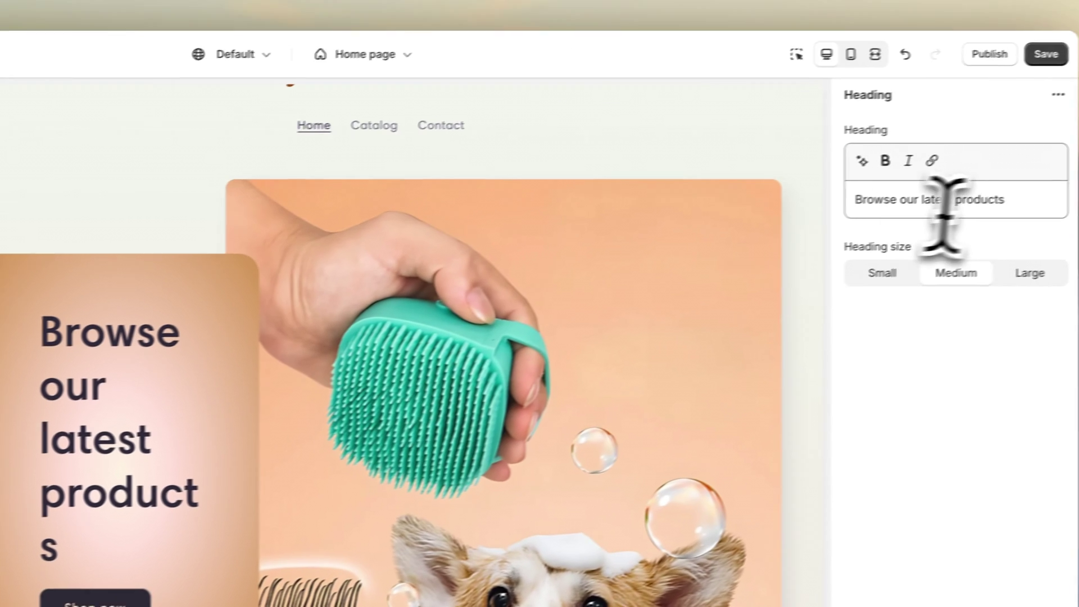
pyautogui.moveTo(1001, 202); pyautogui.dragTo(809, 211)
pyautogui.write('P')
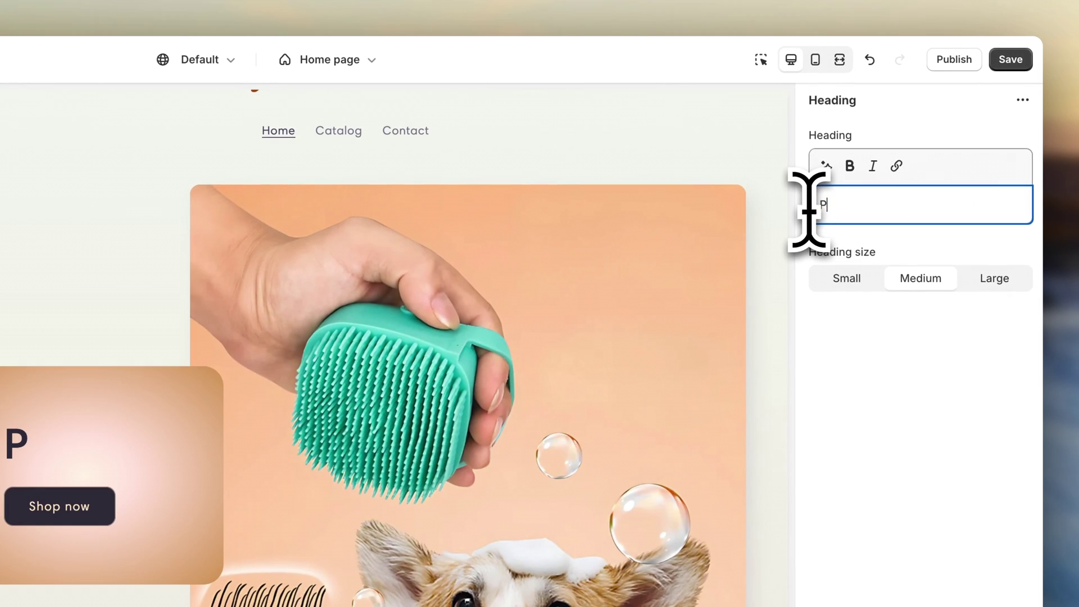
pyautogui.write('uppy Shower Massager')
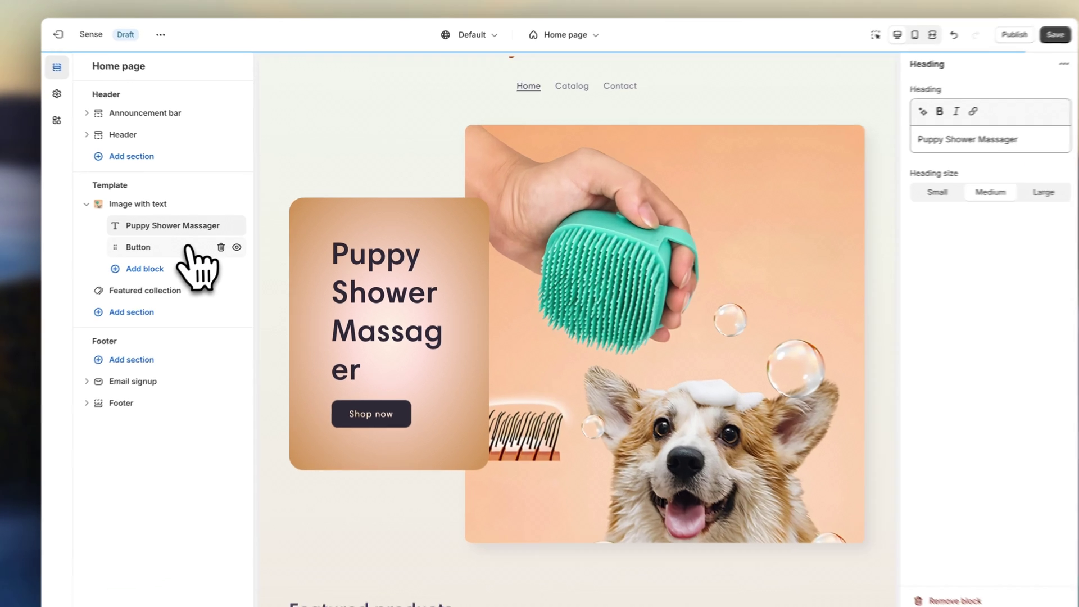
# Link the hero's Shop now button to the Puppy Shower Massager product, preview, and save
pyautogui.click(204, 242)
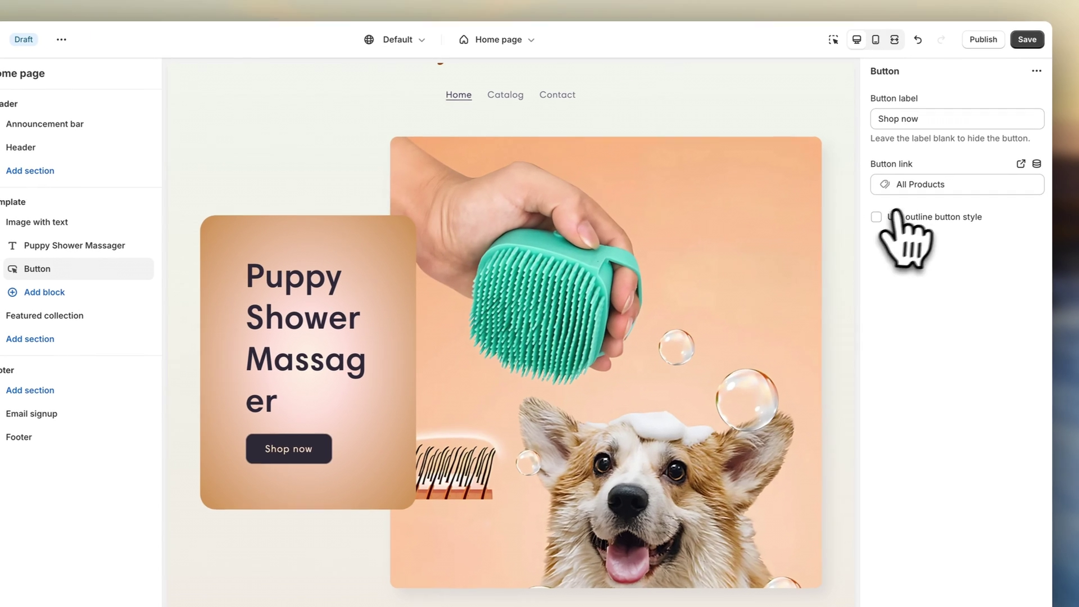
pyautogui.click(1030, 171)
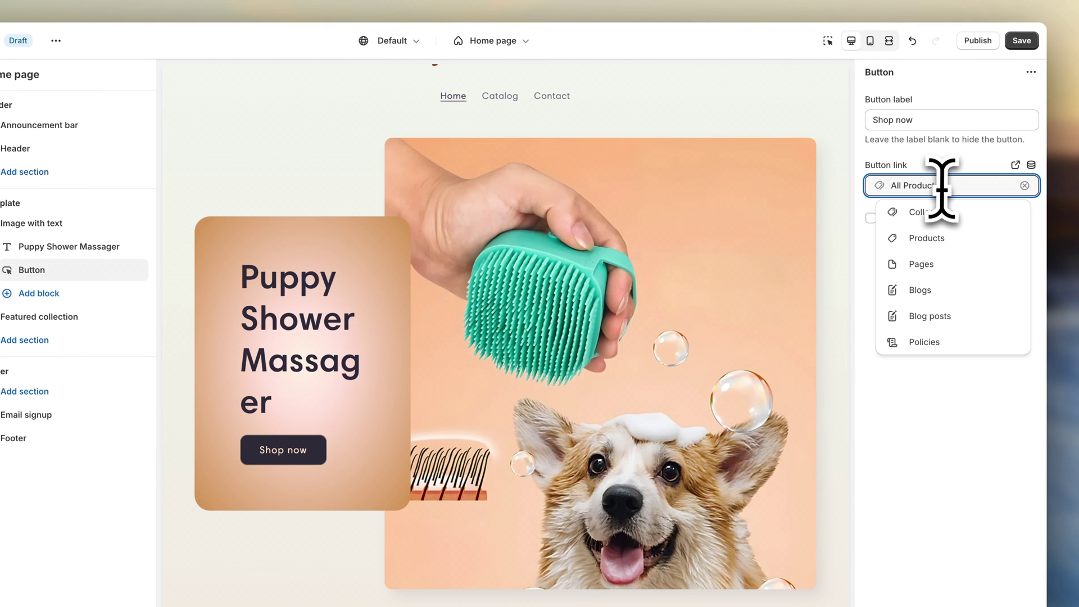
pyautogui.click(950, 237)
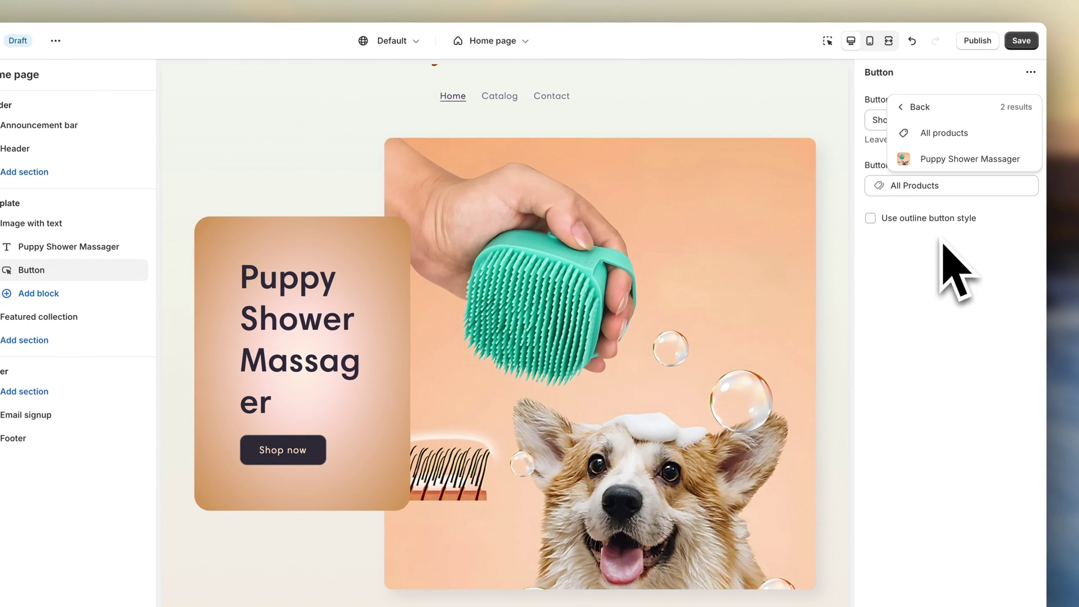
pyautogui.click(954, 159)
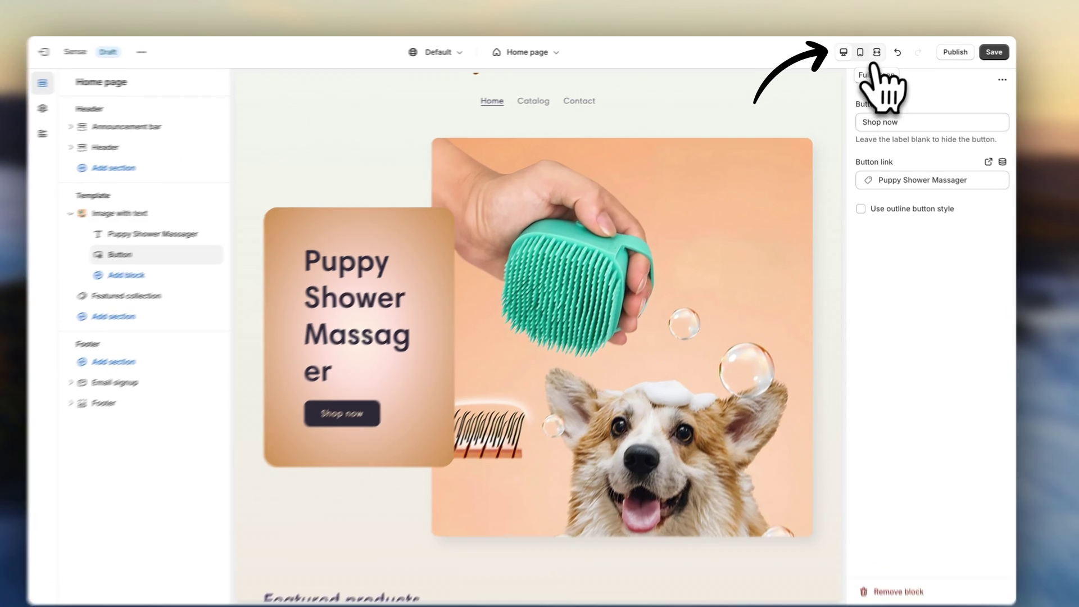
pyautogui.click(873, 51)
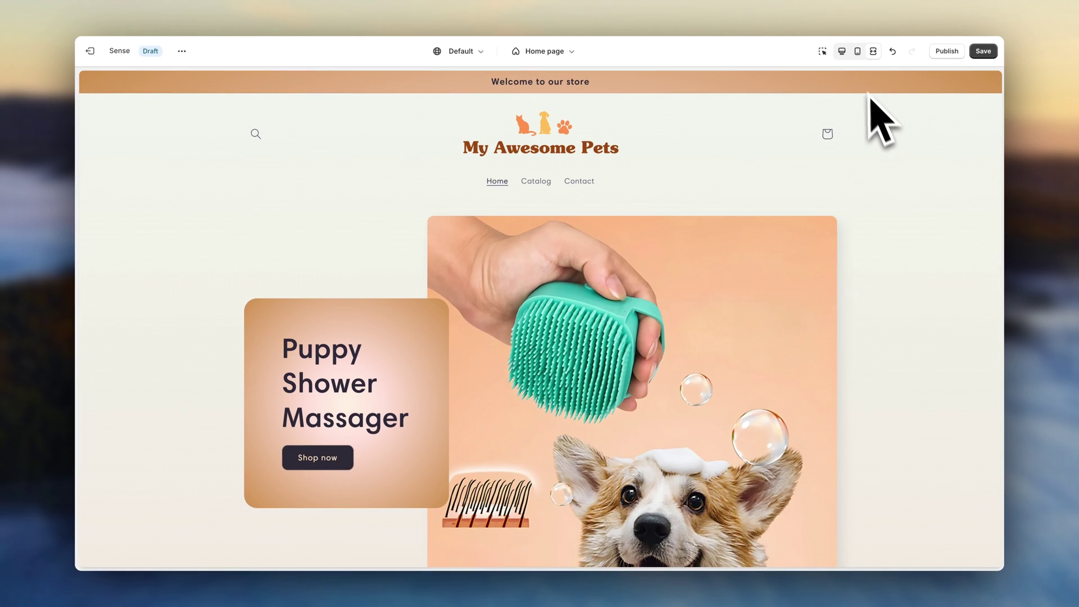
pyautogui.click(842, 52)
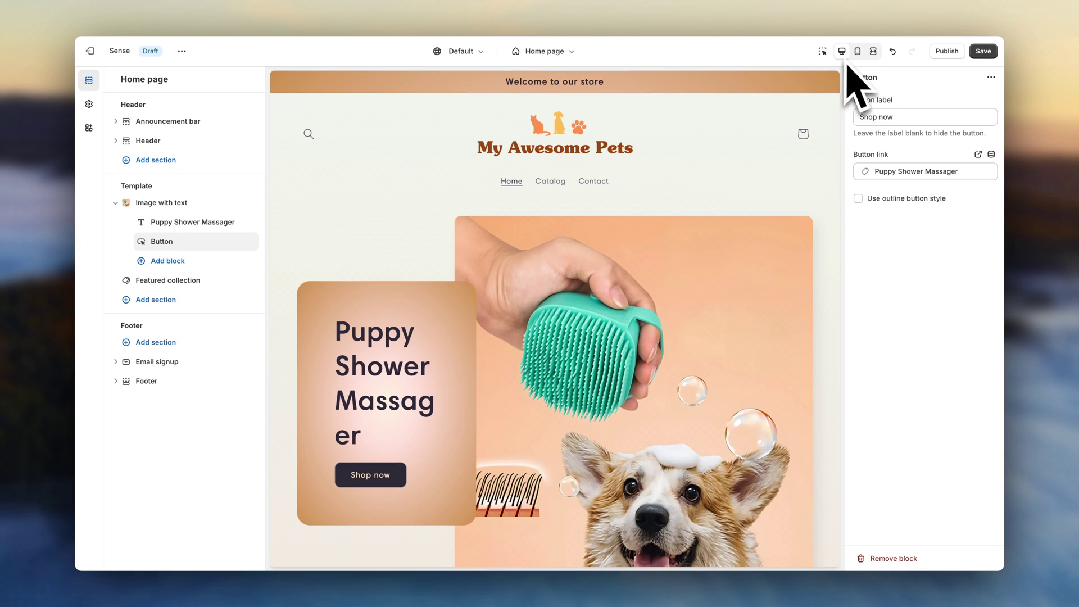
pyautogui.click(984, 51)
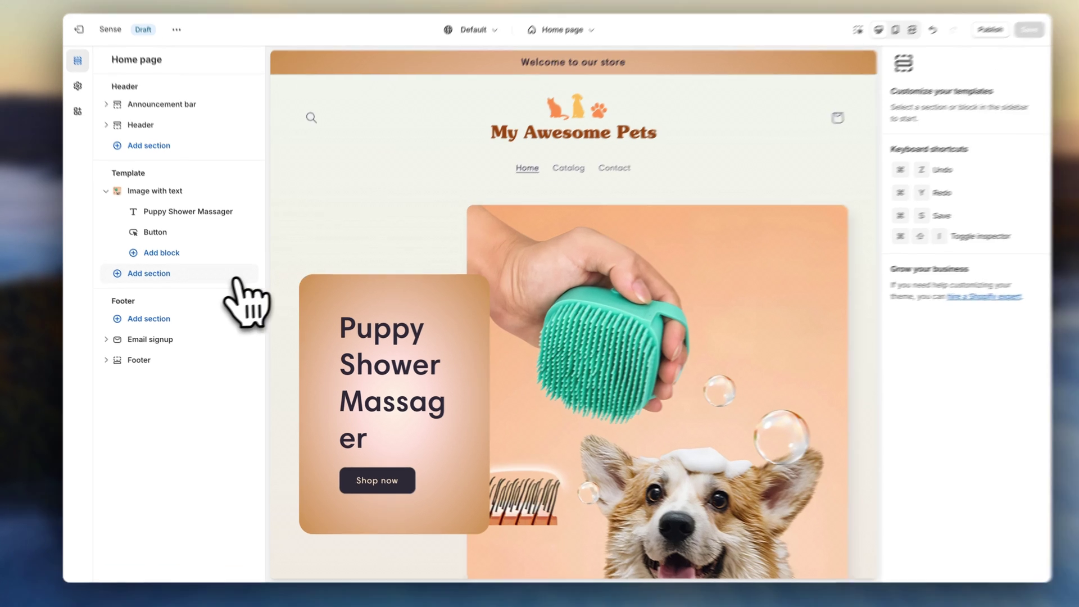
# Insert an Image with text section with the image second, using the dogshowerbrushing photo
pyautogui.click(205, 282)
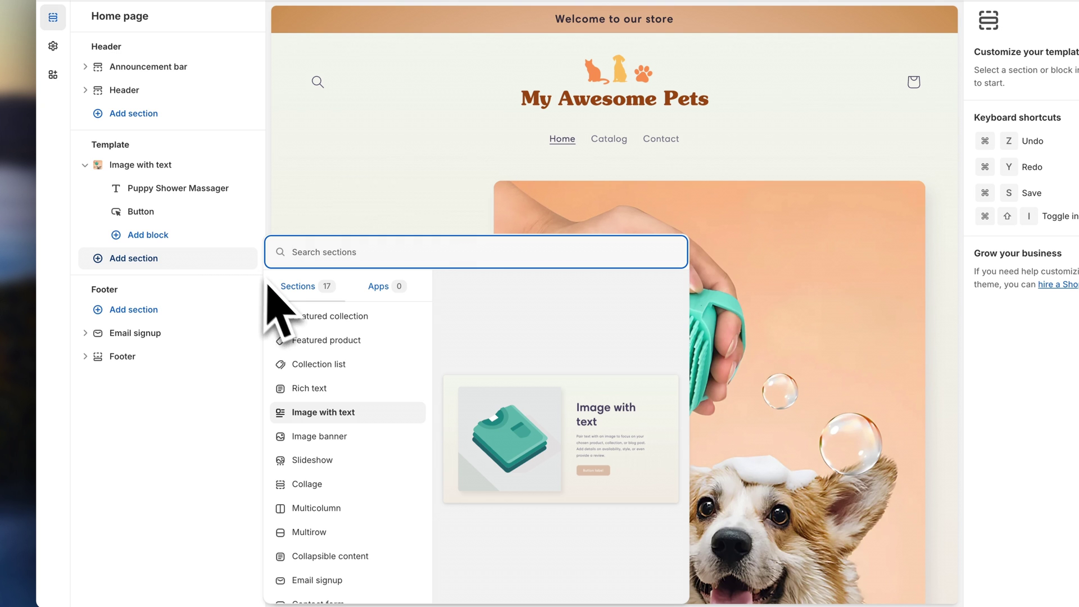
pyautogui.click(308, 413)
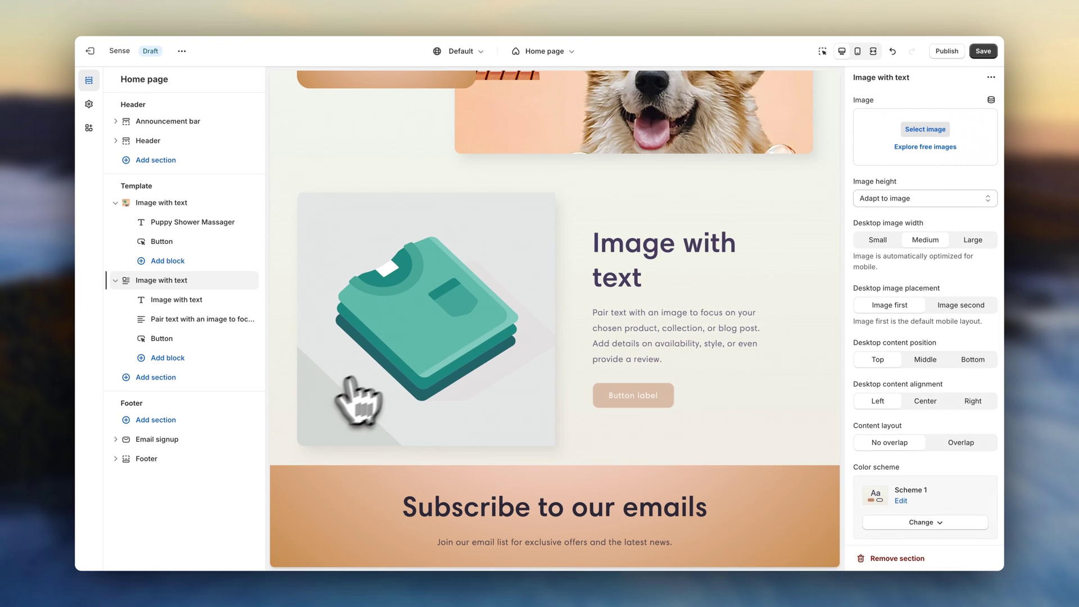
pyautogui.click(971, 309)
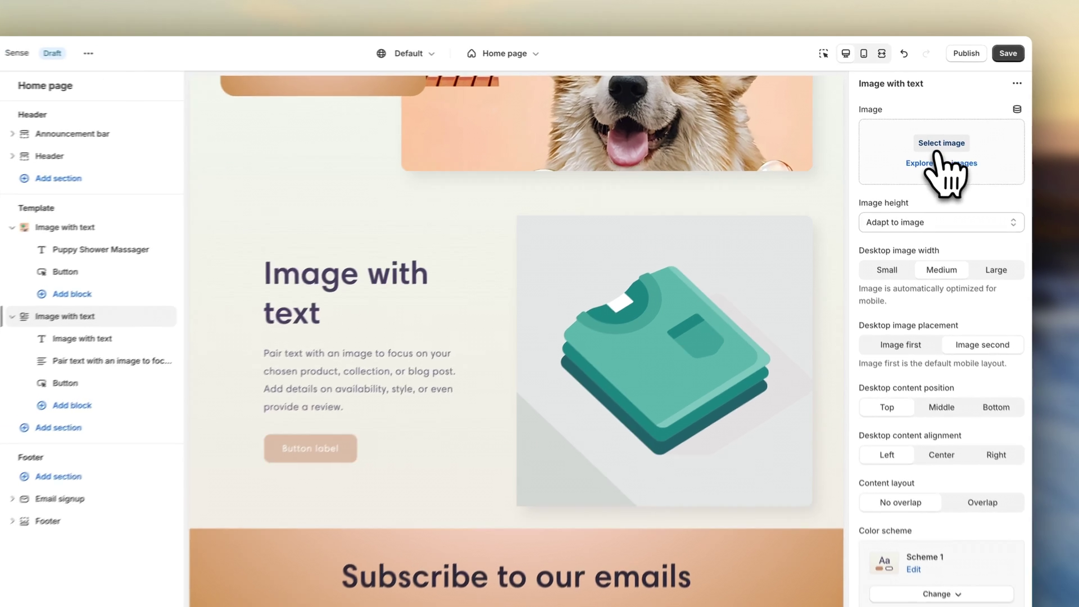
pyautogui.click(925, 130)
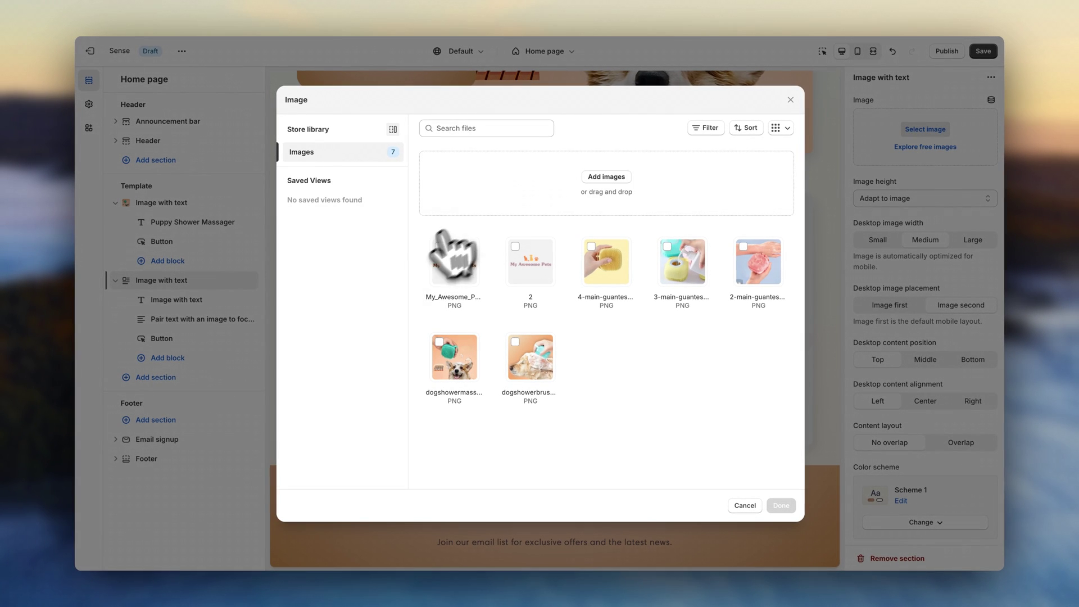
pyautogui.click(534, 359)
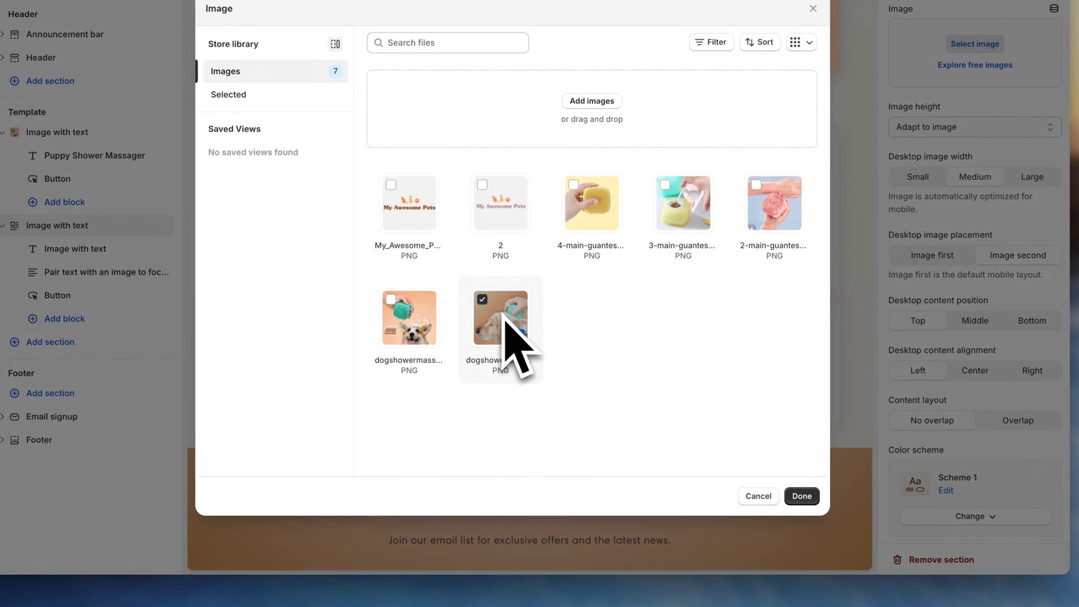
pyautogui.click(802, 496)
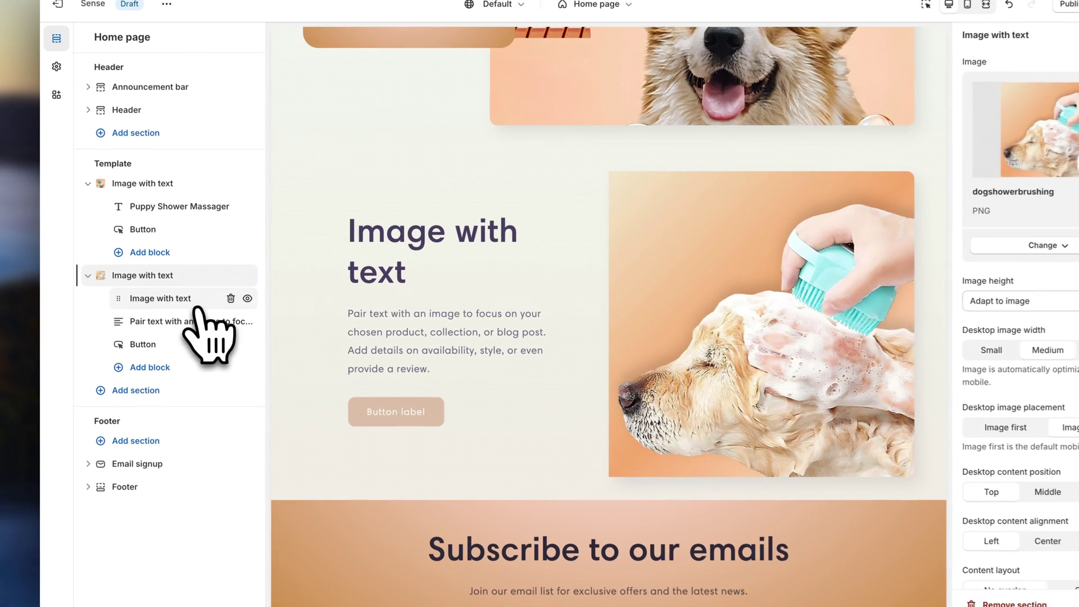
# Title the new section 'Puppy-Spa' and replace its paragraph with the Puppy Shower Massager bathing blurb
pyautogui.click(198, 303)
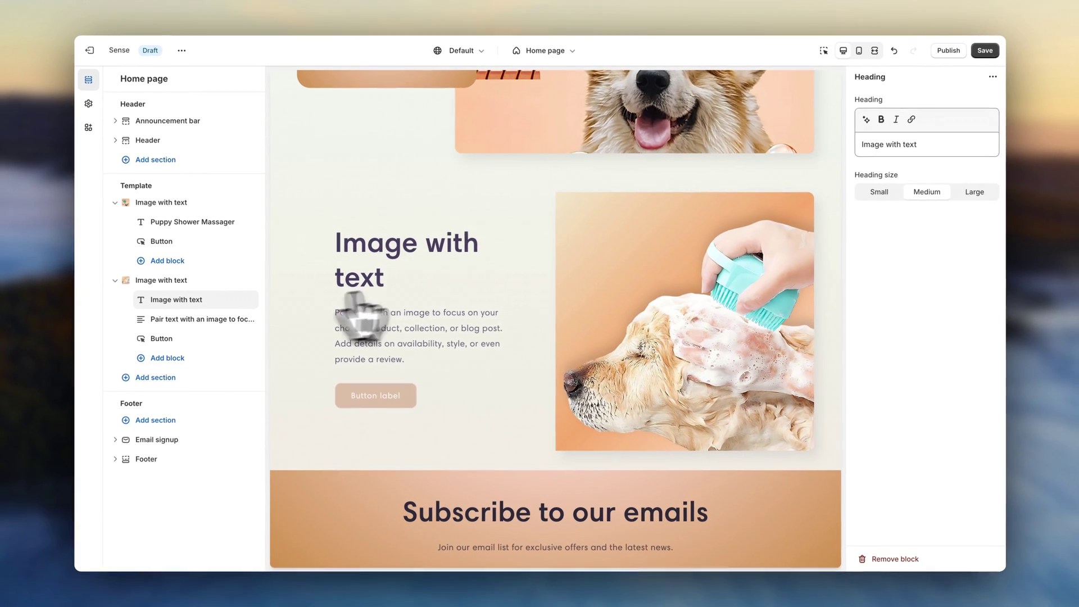
pyautogui.tripleClick(855, 156)
pyautogui.write('Puppy-Spa')
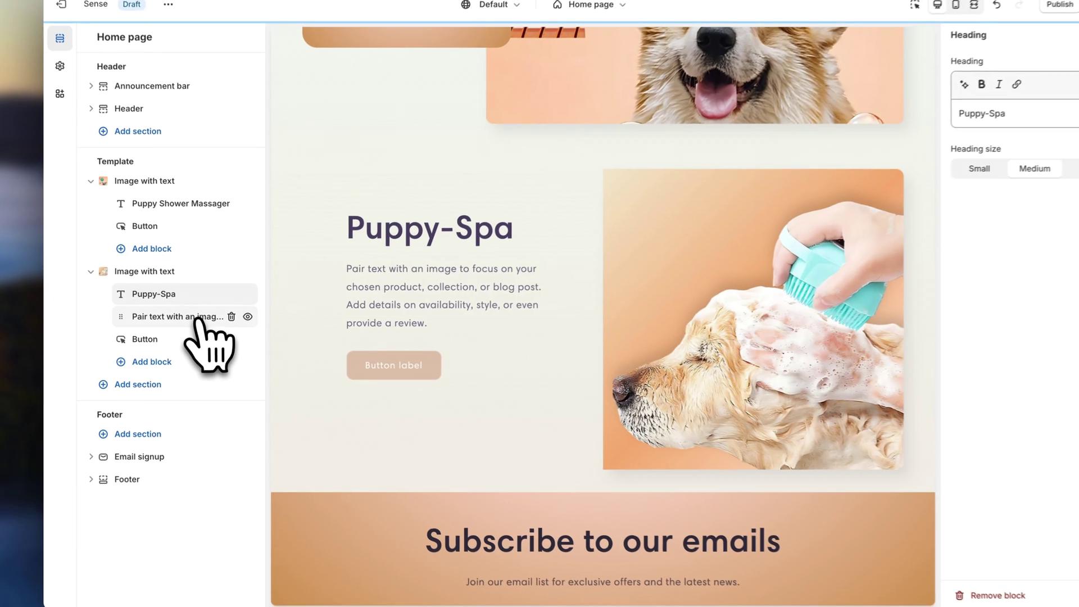
pyautogui.click(232, 319)
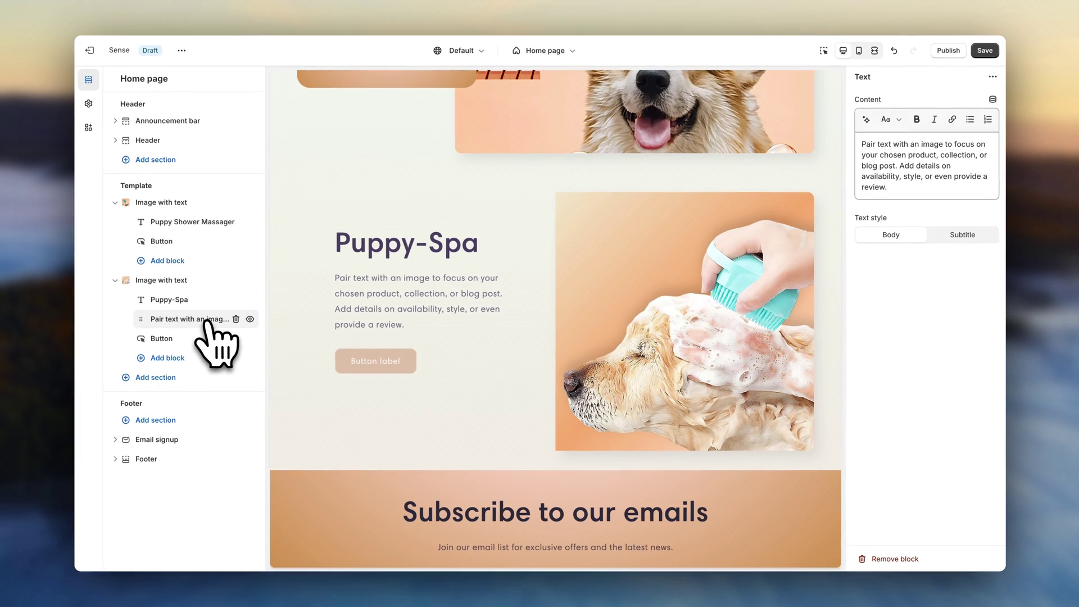
pyautogui.tripleClick(858, 157)
pyautogui.write('bathing your')
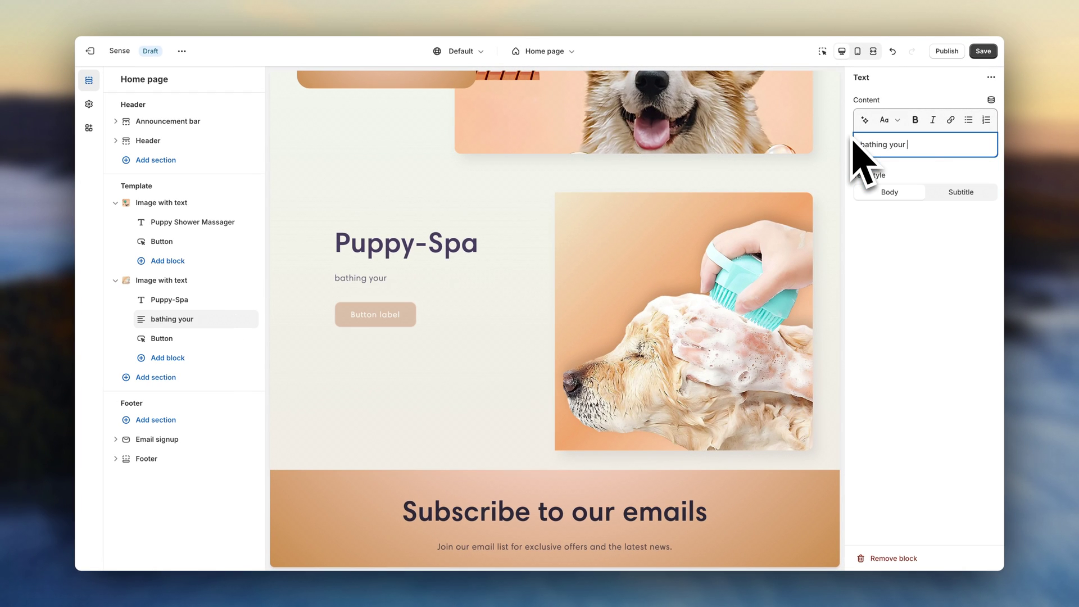
pyautogui.write(' puppy has never been more enjoyable than with Puppy Shower Massager! The Puppy Shower Massager is a revolutionary tool designed to make bath time a joy for both you and your furry friend.')
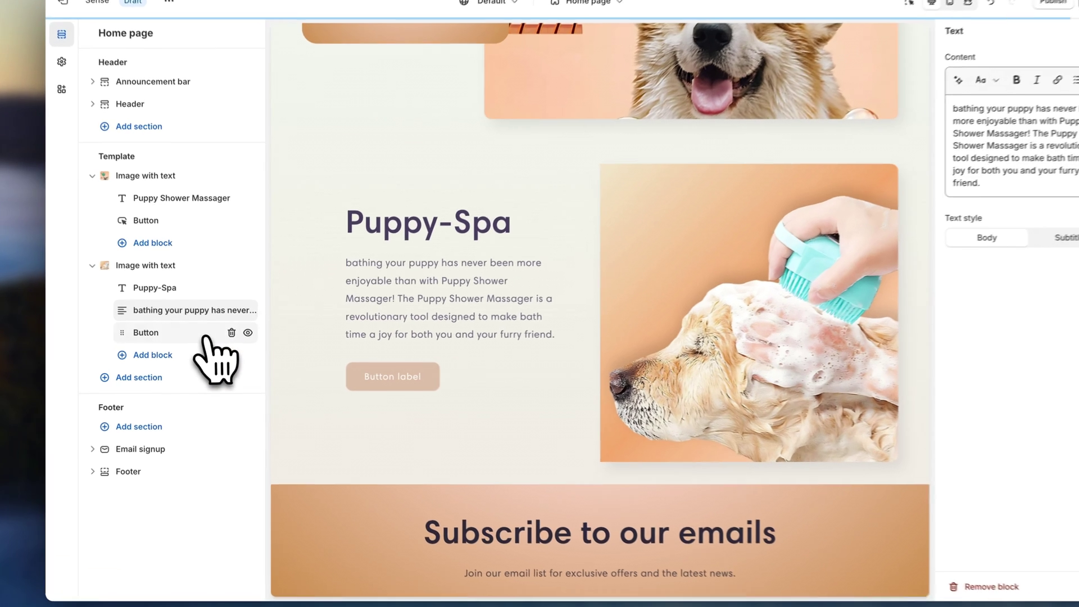
# Make the section's button a Buy Now button linking to Puppy Shower Massager
pyautogui.click(205, 334)
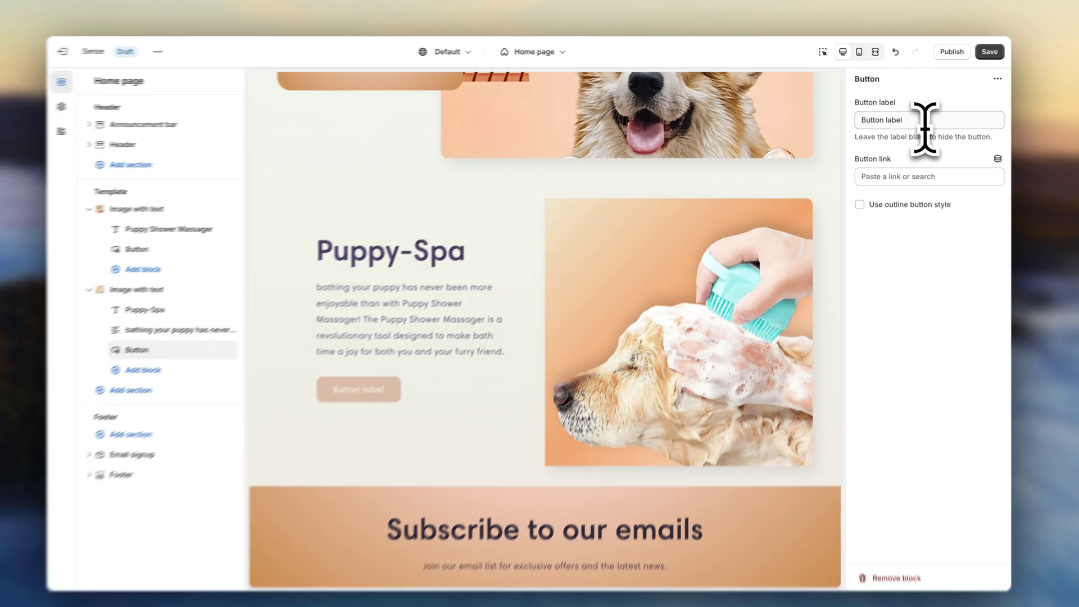
pyautogui.tripleClick(925, 128)
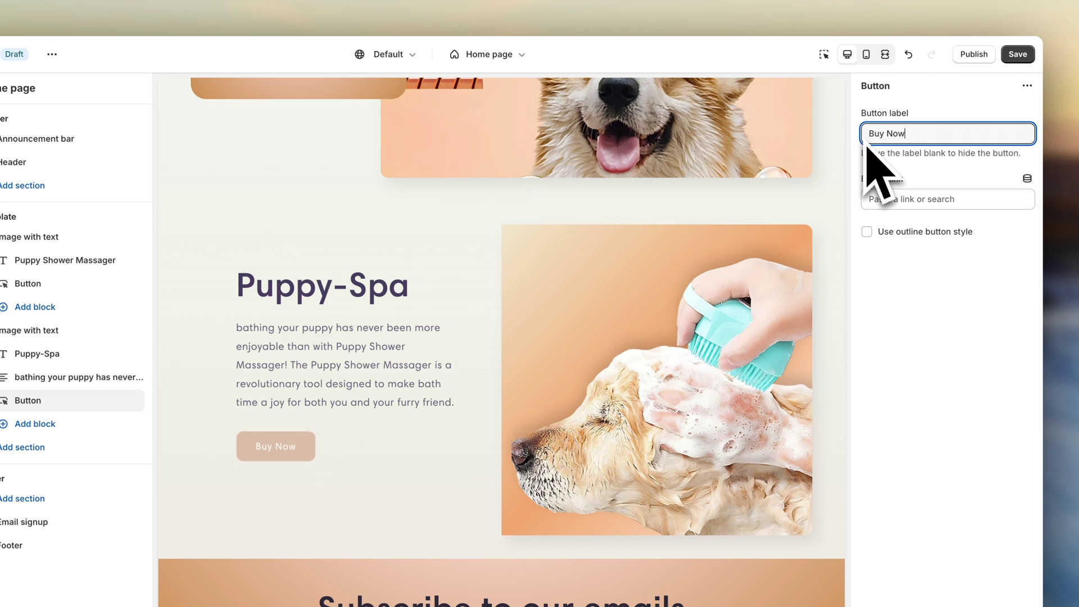
pyautogui.click(896, 198)
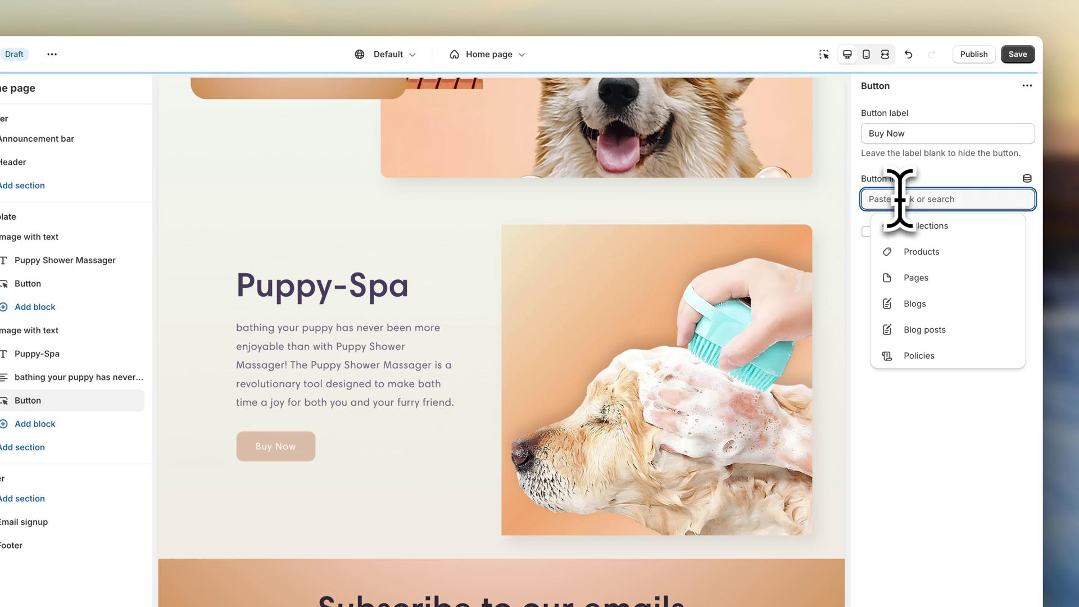
pyautogui.click(890, 253)
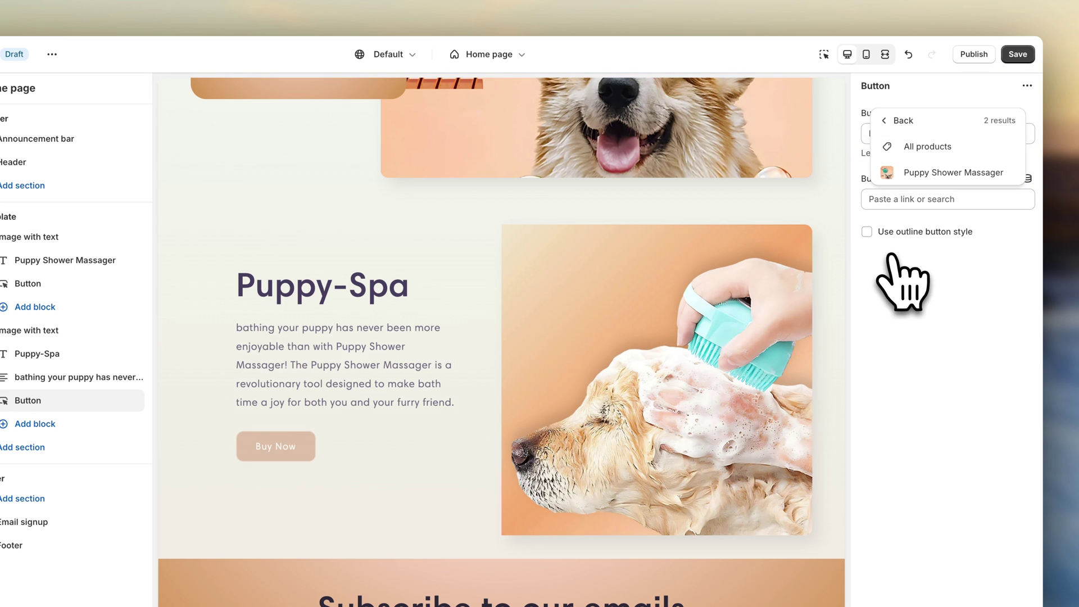
pyautogui.click(894, 173)
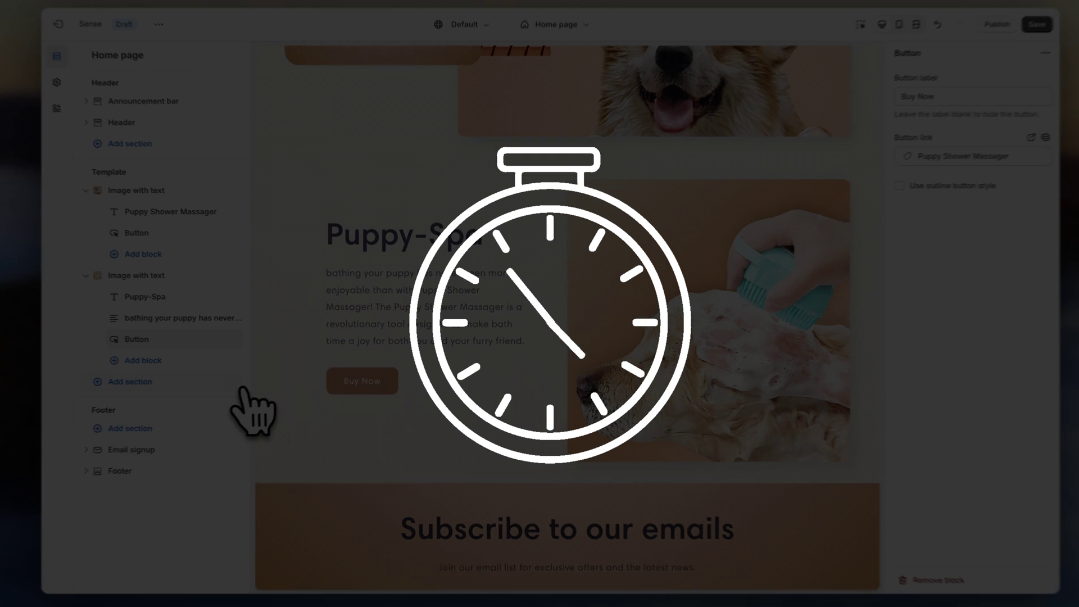
# Add another Image with text section, scroll through the full-page preview, and return to editing
pyautogui.click(155, 377)
pyautogui.click(308, 423)
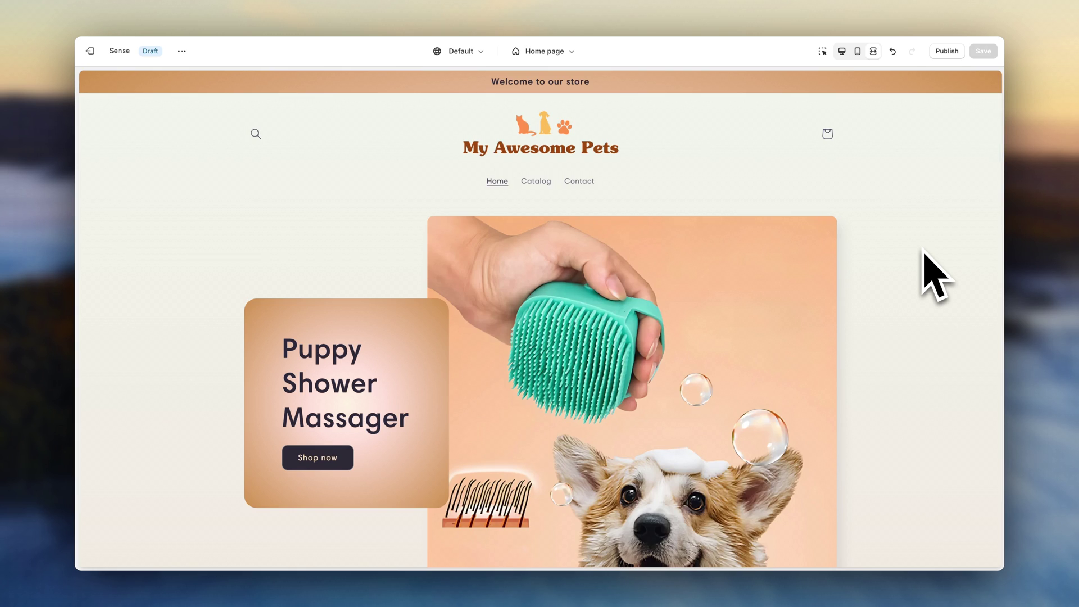
pyautogui.scroll(-5, 925, 264)
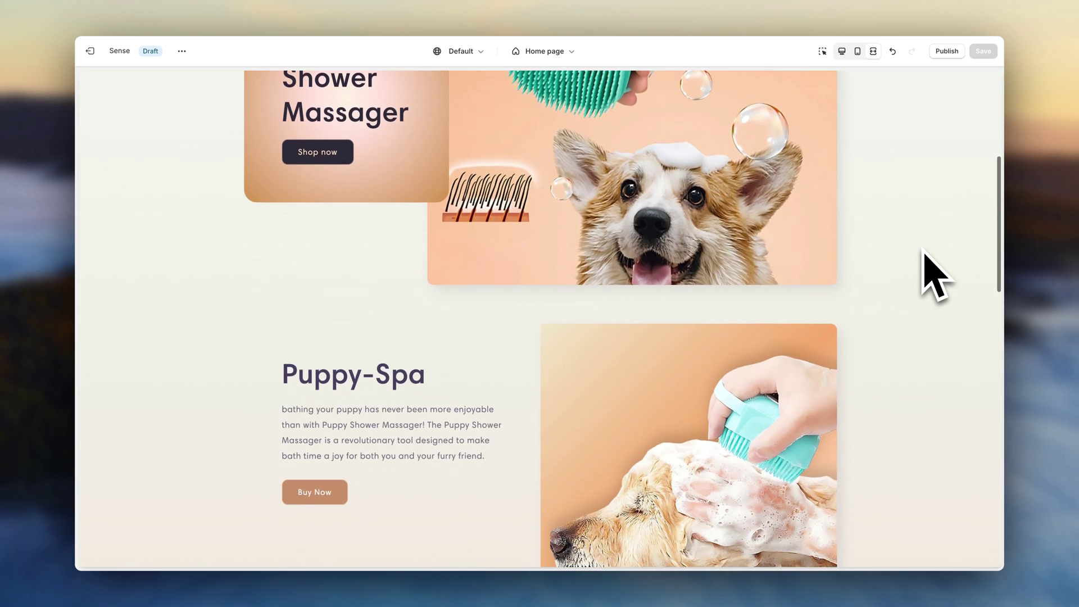
pyautogui.scroll(-8, 936, 275)
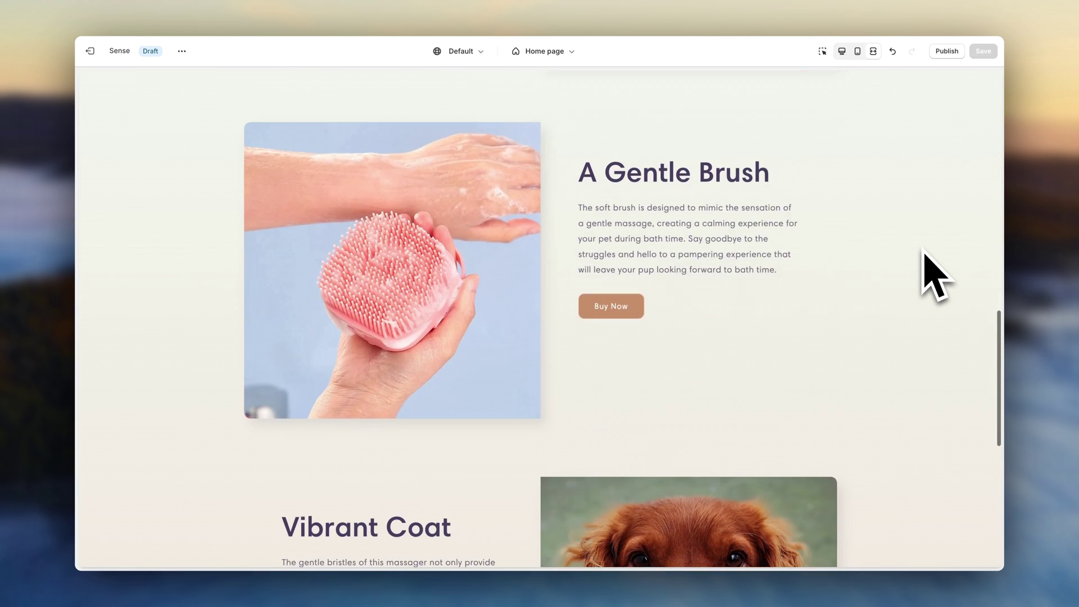
pyautogui.scroll(-7, 936, 276)
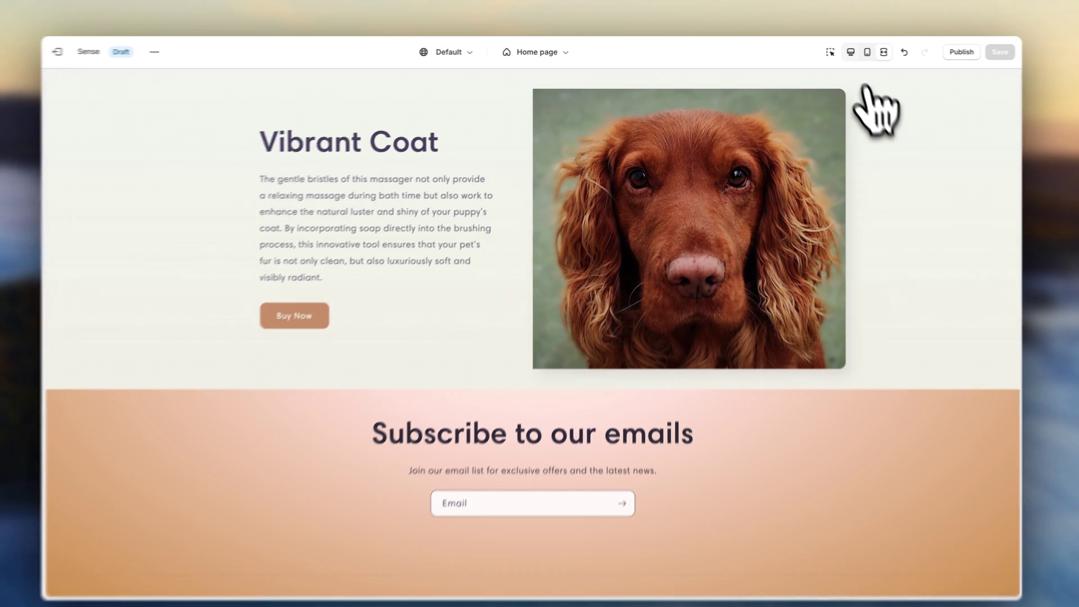
pyautogui.click(841, 51)
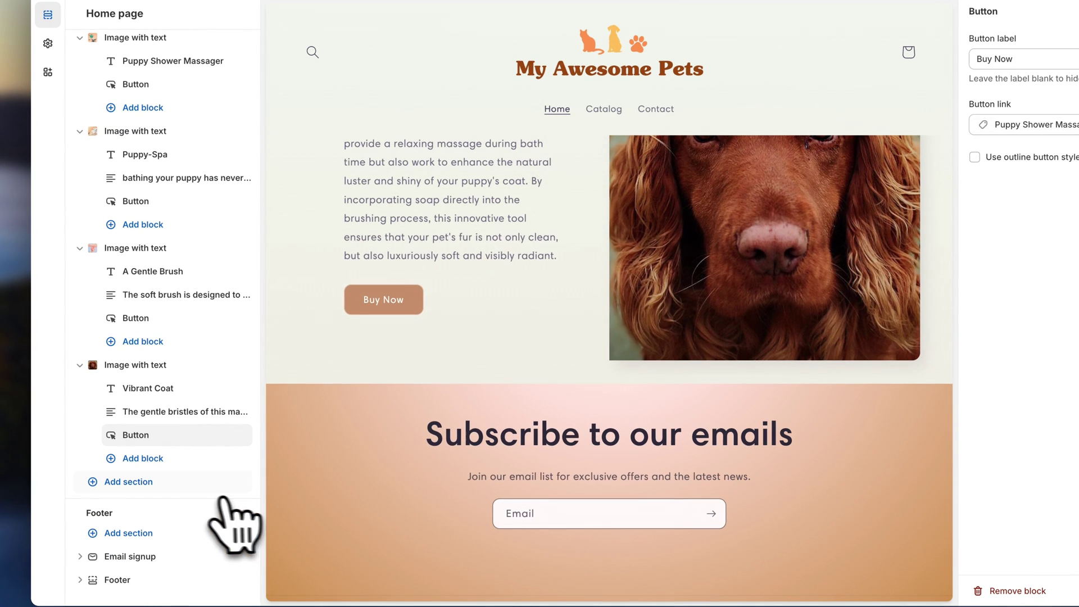
# Add a Featured product section in colour Scheme 2 showcasing Puppy Shower Massager
pyautogui.click(181, 488)
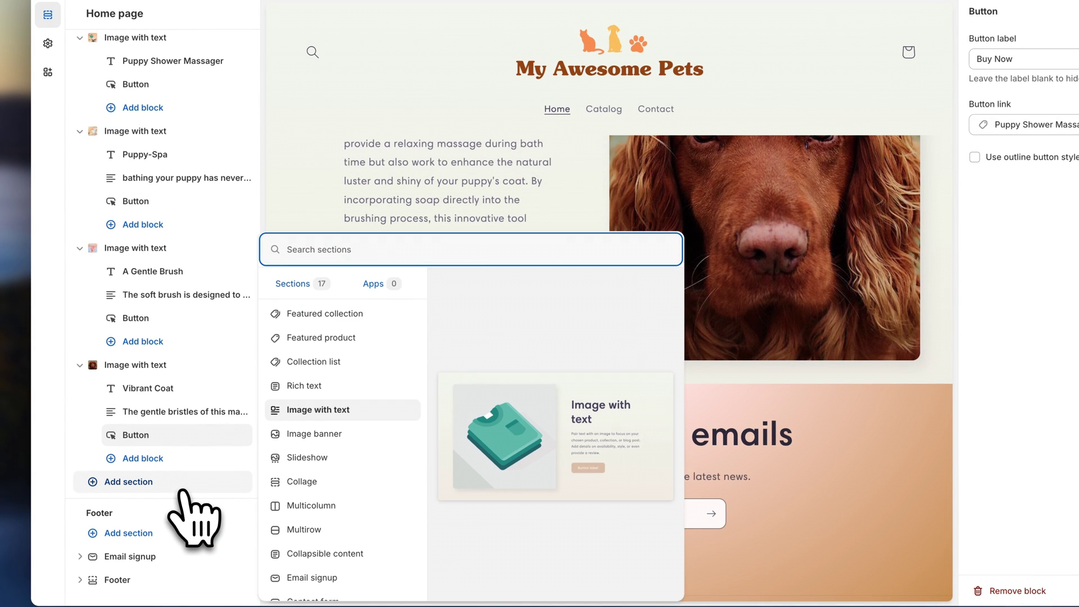
pyautogui.click(325, 344)
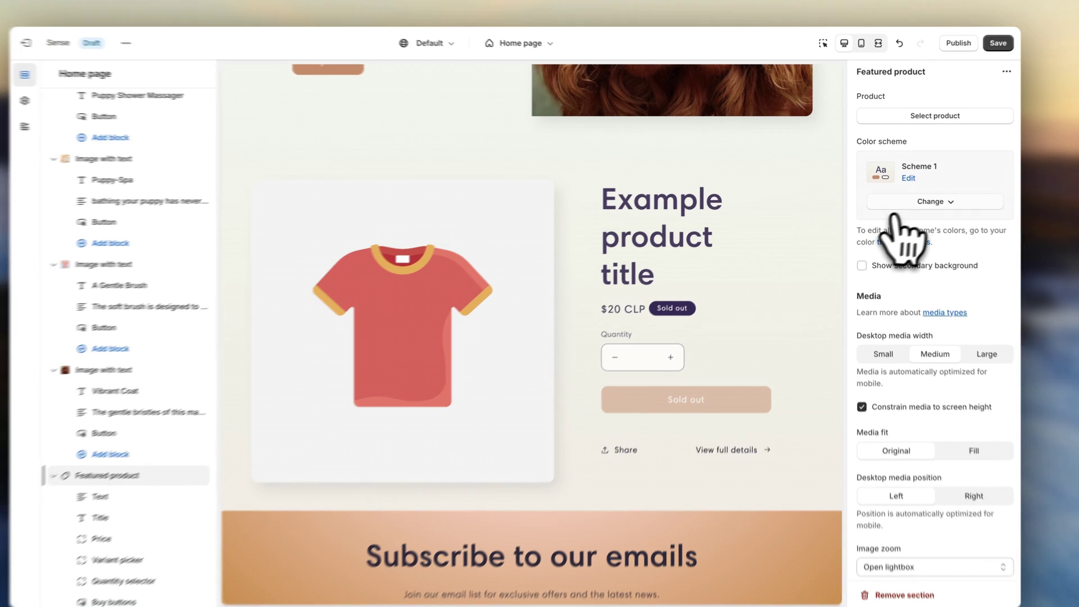
pyautogui.click(895, 205)
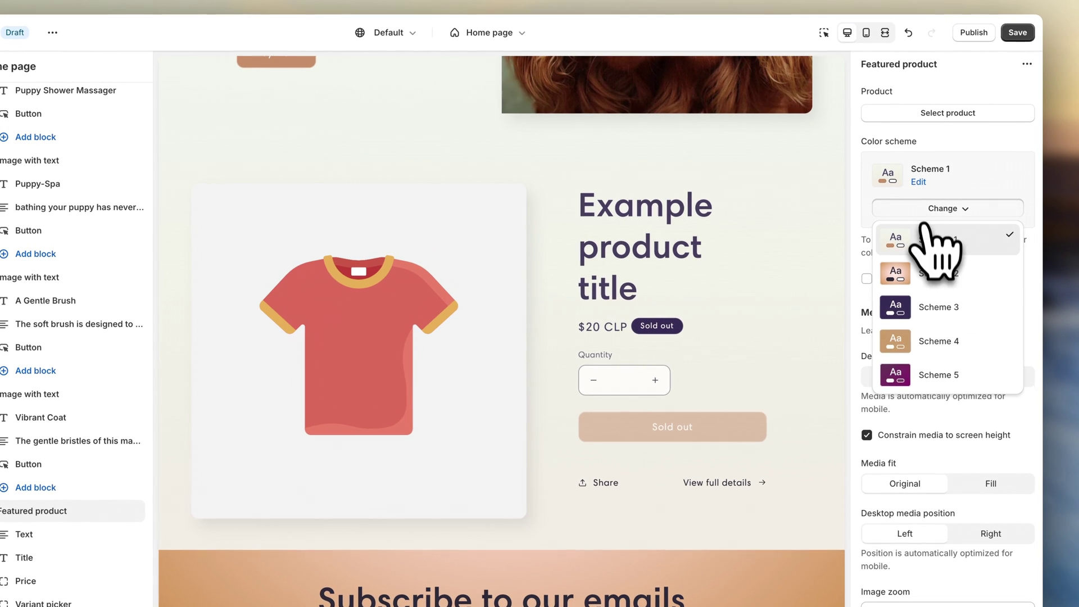
pyautogui.click(932, 269)
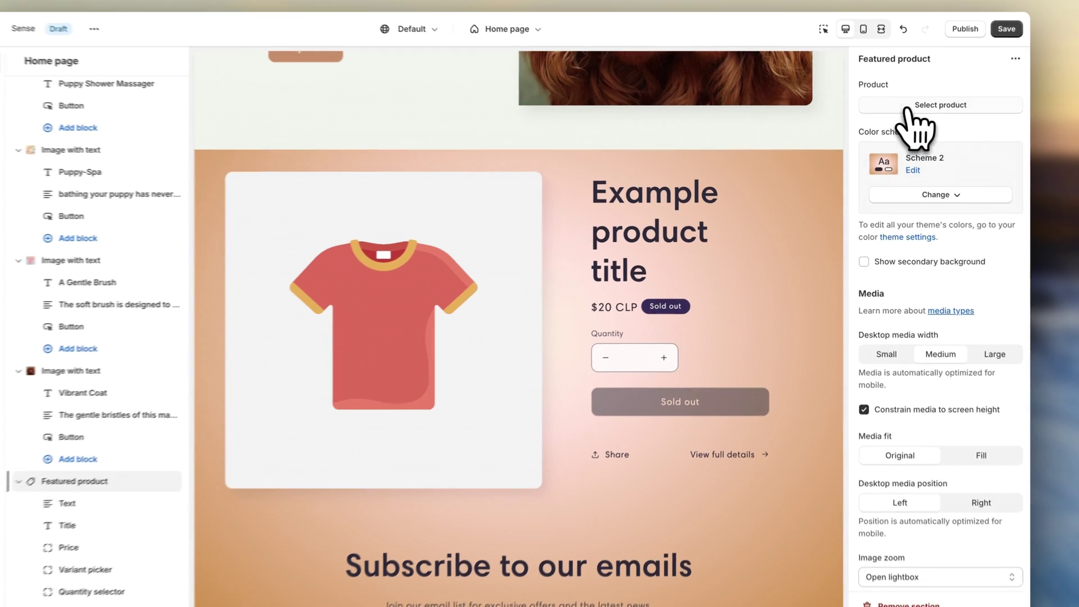
pyautogui.click(922, 118)
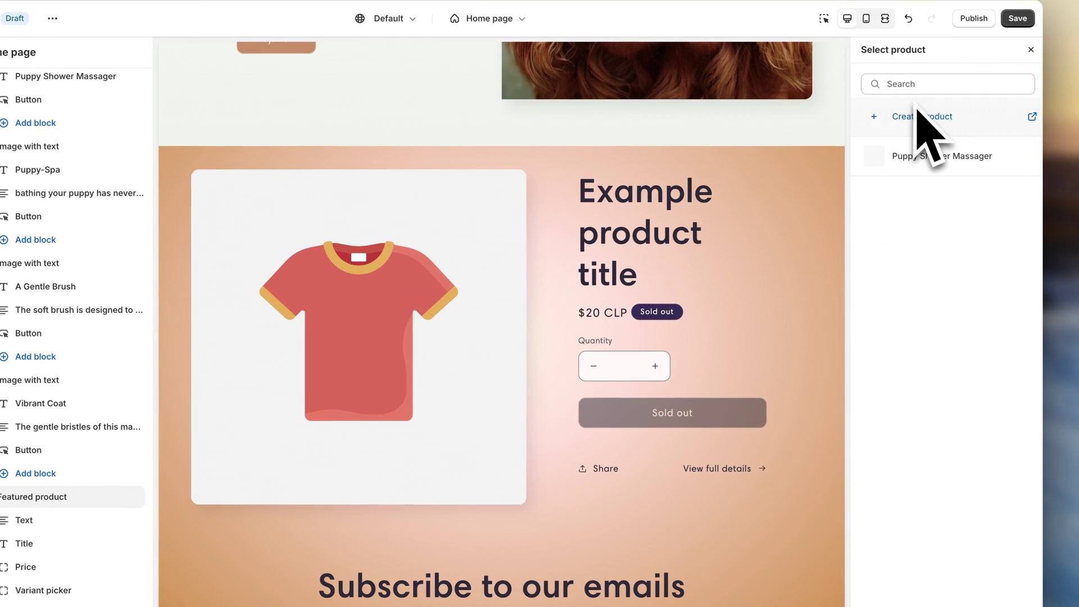
pyautogui.click(937, 156)
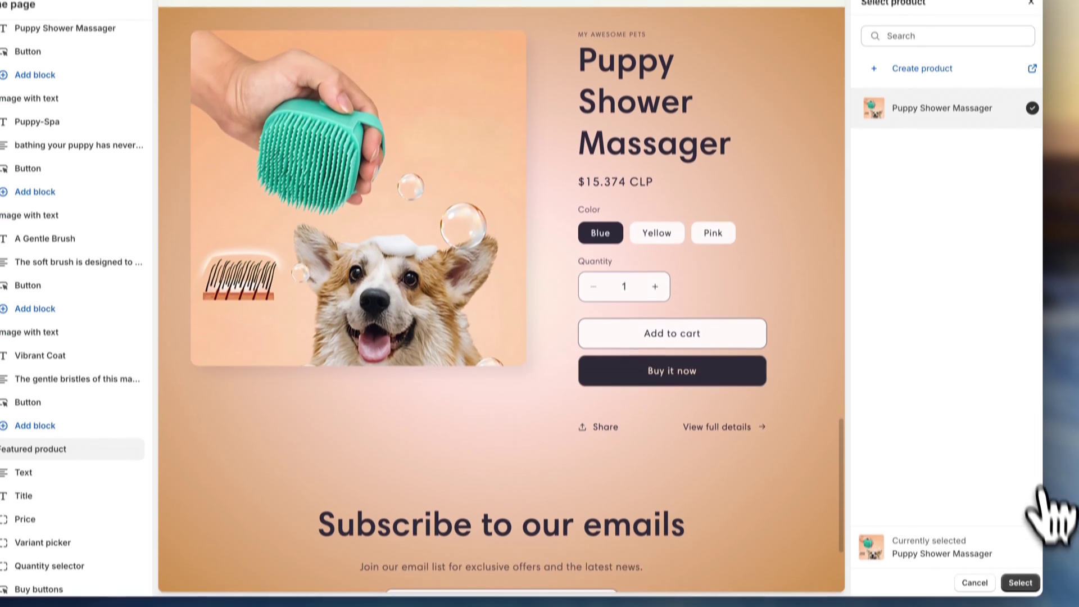
pyautogui.click(1019, 559)
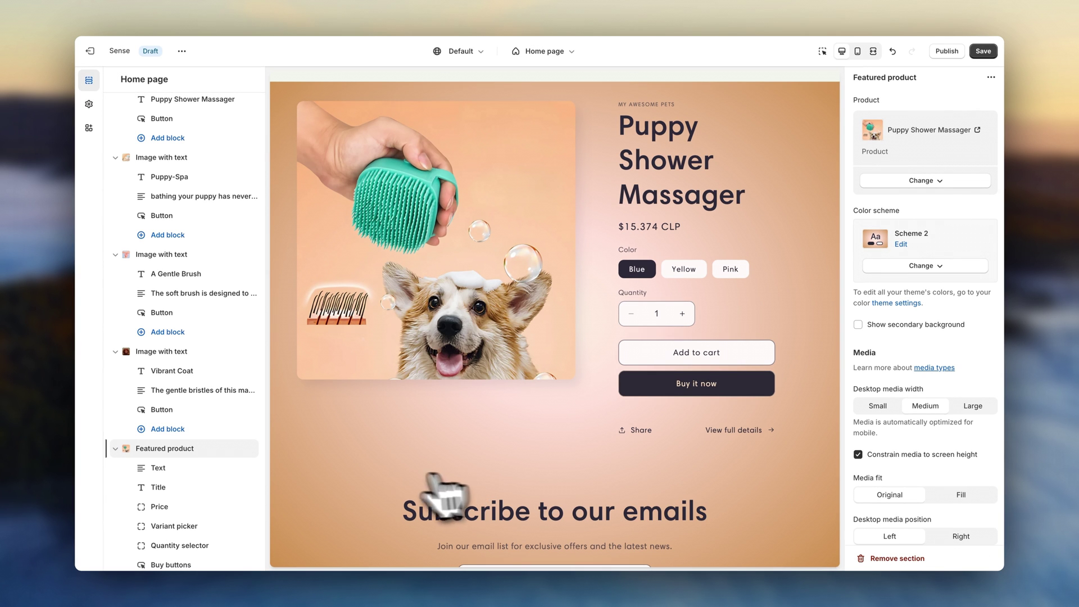
pyautogui.scroll(-3, 234, 429)
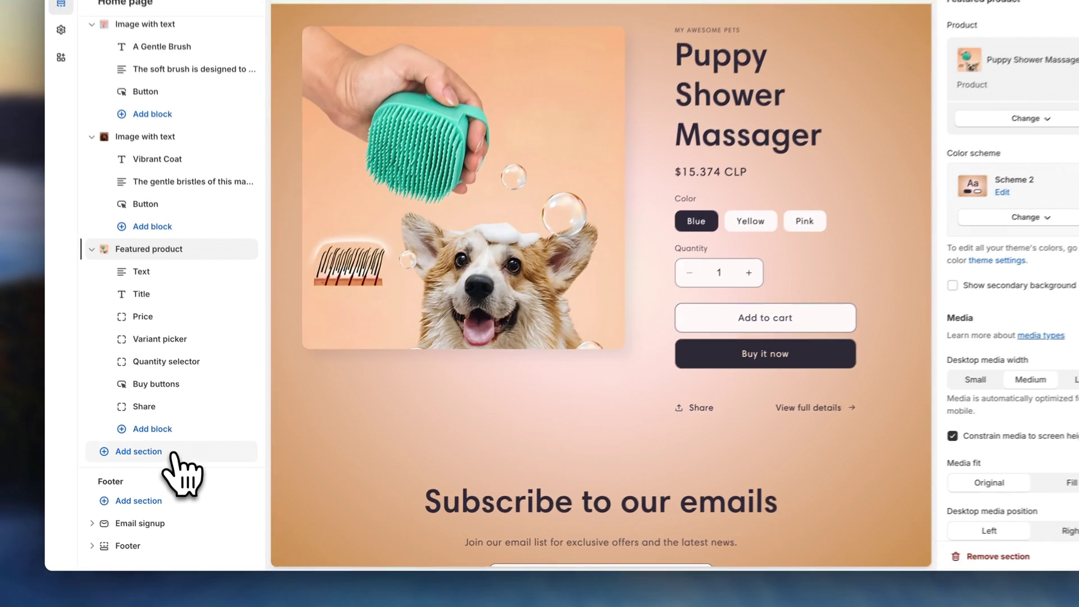
# Add a Multicolumn section headed 'It's Easy To Use! Just 3 Simple Steps:'
pyautogui.click(172, 453)
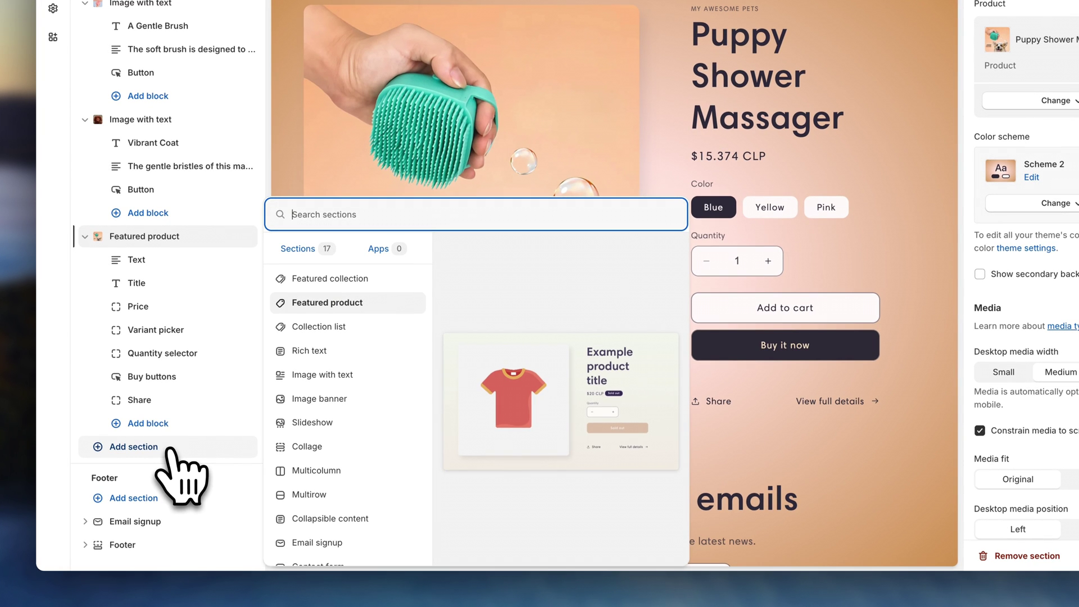
pyautogui.click(296, 471)
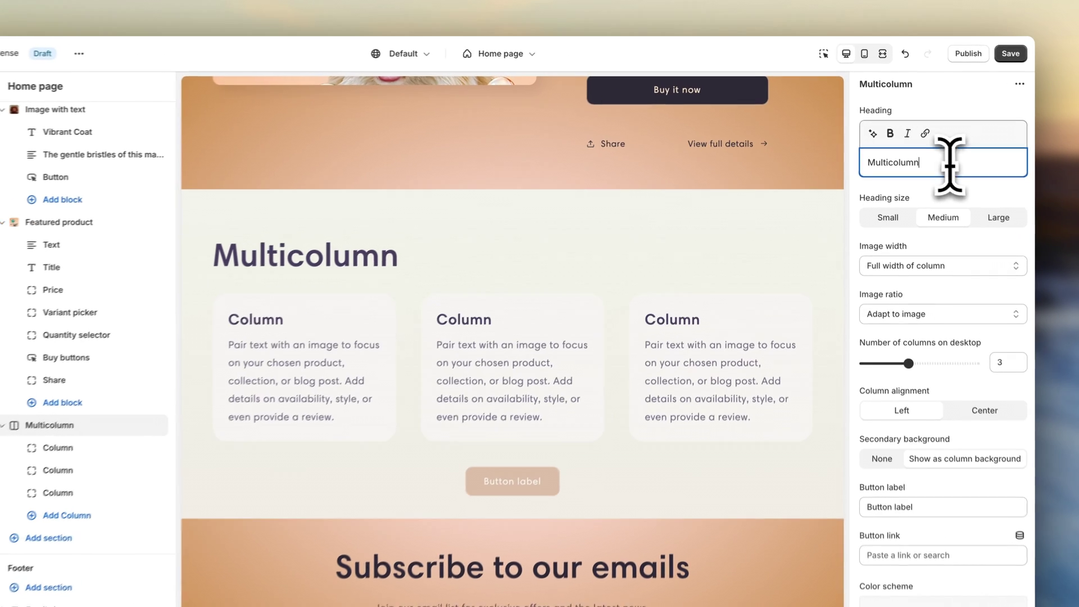
pyautogui.moveTo(930, 146); pyautogui.dragTo(860, 145)
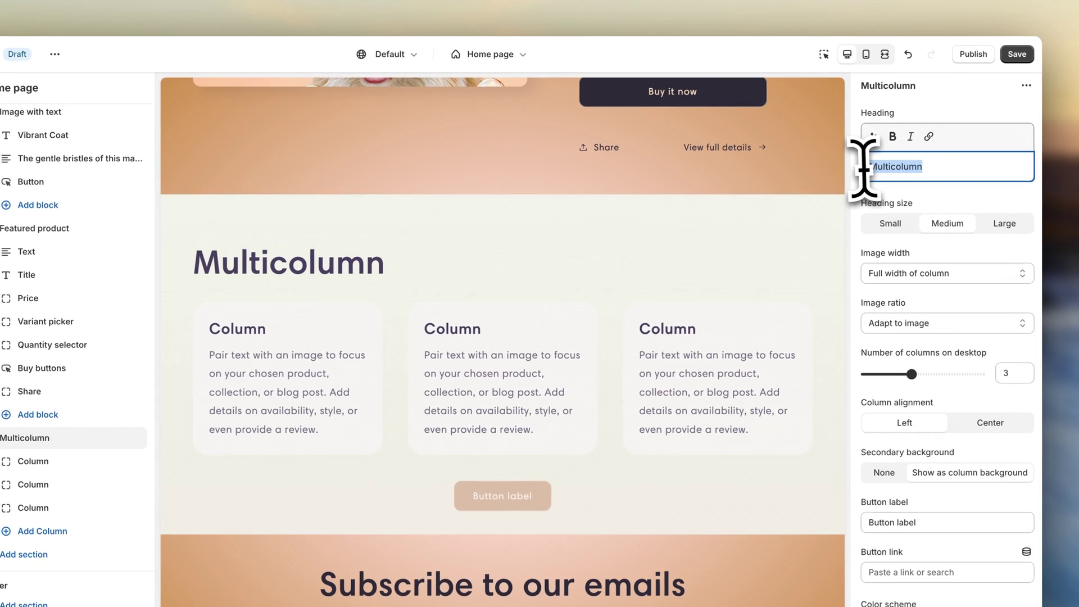
pyautogui.press('BackSpace')
pyautogui.write("It's Easy To Use! Just 3 Sim")
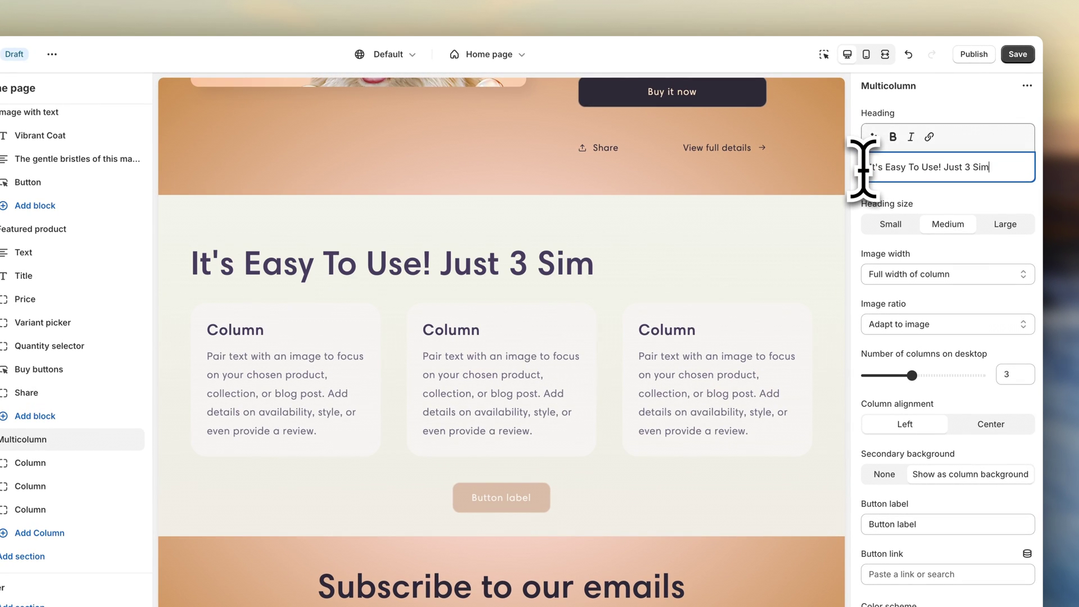
pyautogui.write('ple Steps:')
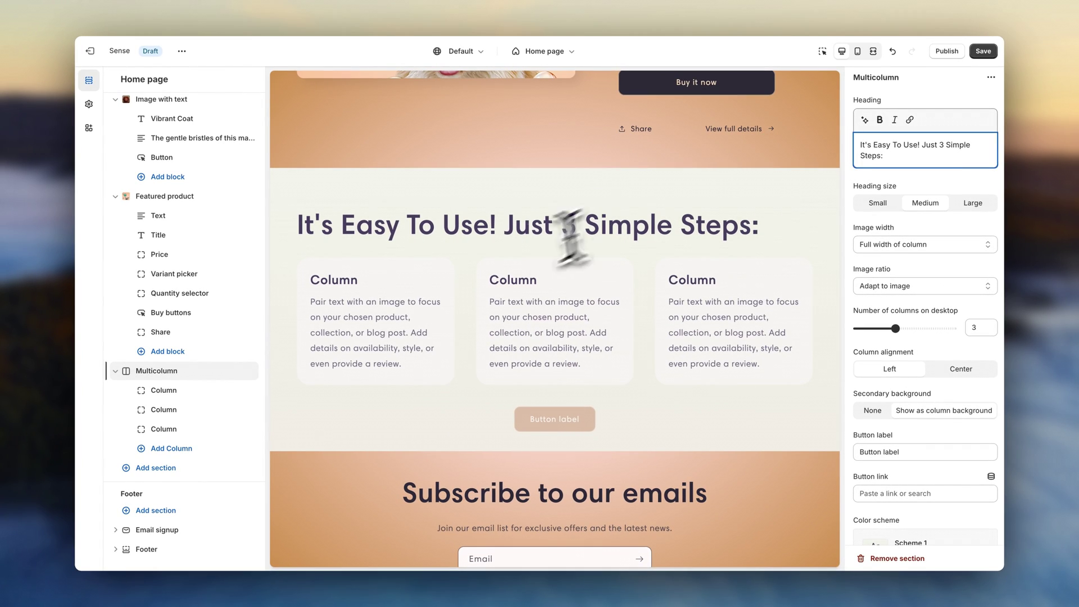
# Give the first column an image, the heading '1.' and a 'Grab your Puppy Shower Massager…' description
pyautogui.click(219, 394)
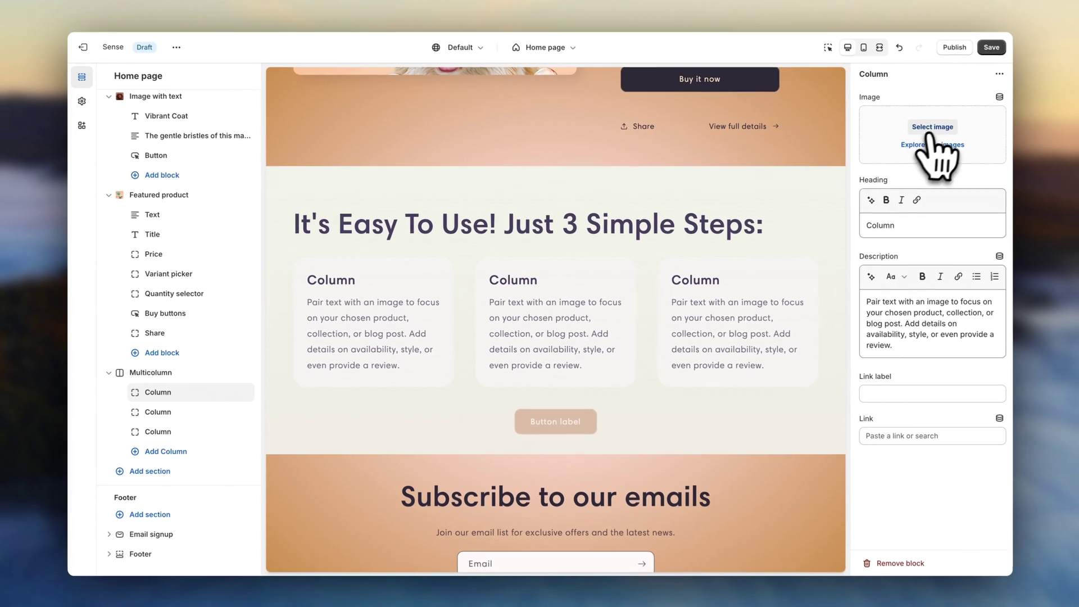
pyautogui.click(991, 106)
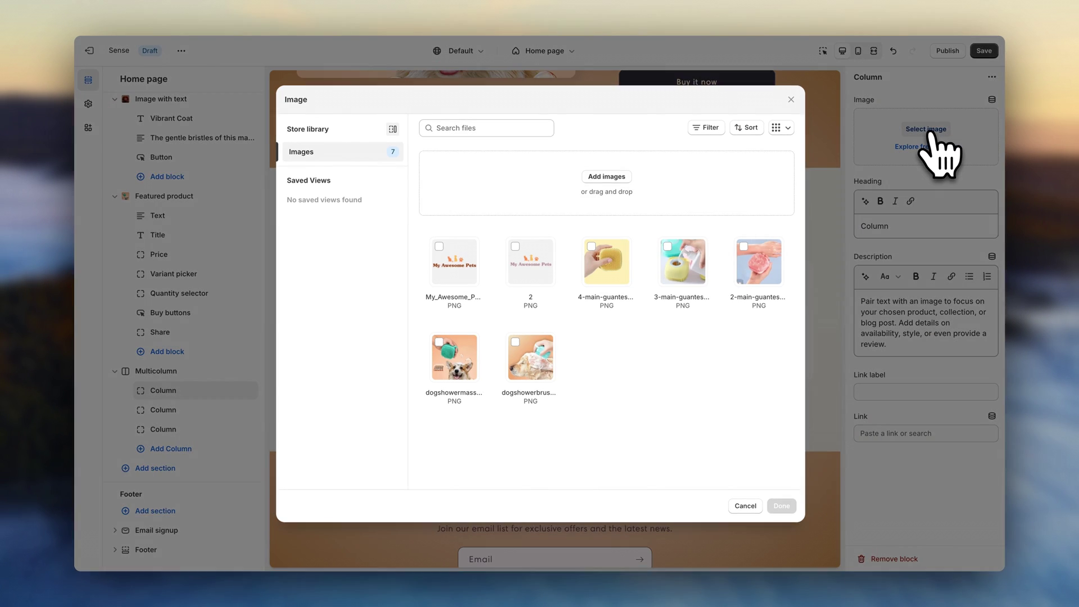
pyautogui.click(781, 506)
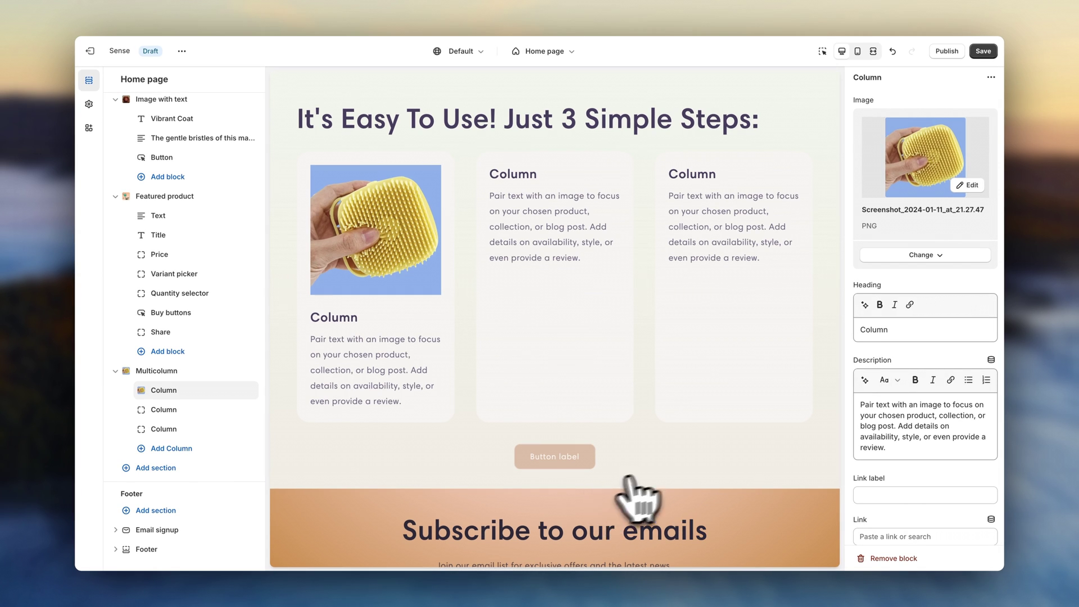
pyautogui.moveTo(896, 330); pyautogui.dragTo(826, 343)
pyautogui.write('1. Open the lid')
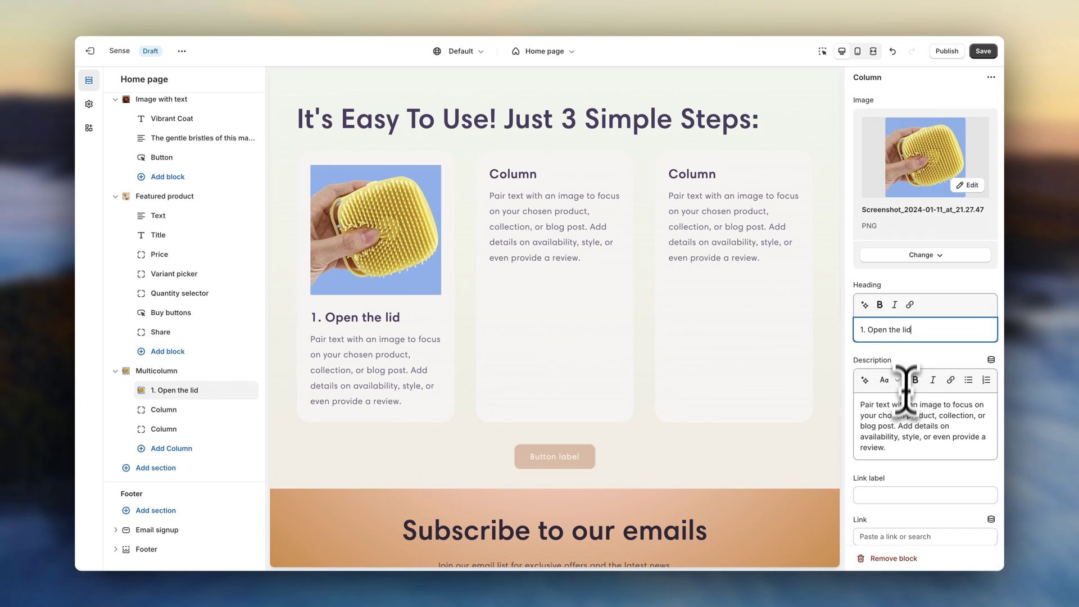
pyautogui.click(889, 450)
pyautogui.moveTo(890, 450); pyautogui.dragTo(849, 412)
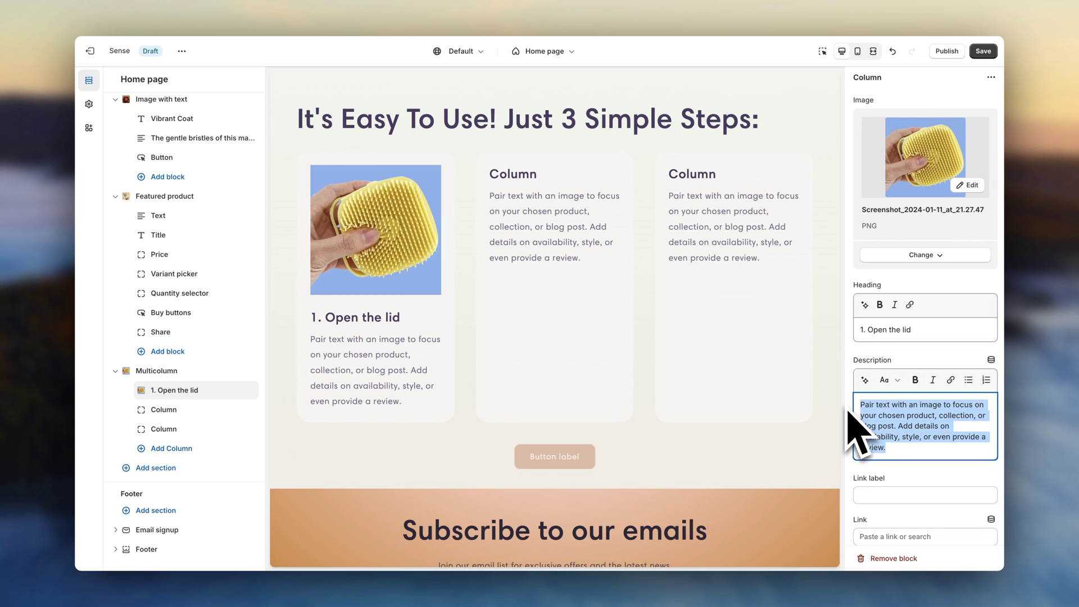
pyautogui.write('Grab your Puppy Shower Massager and open the top lid.')
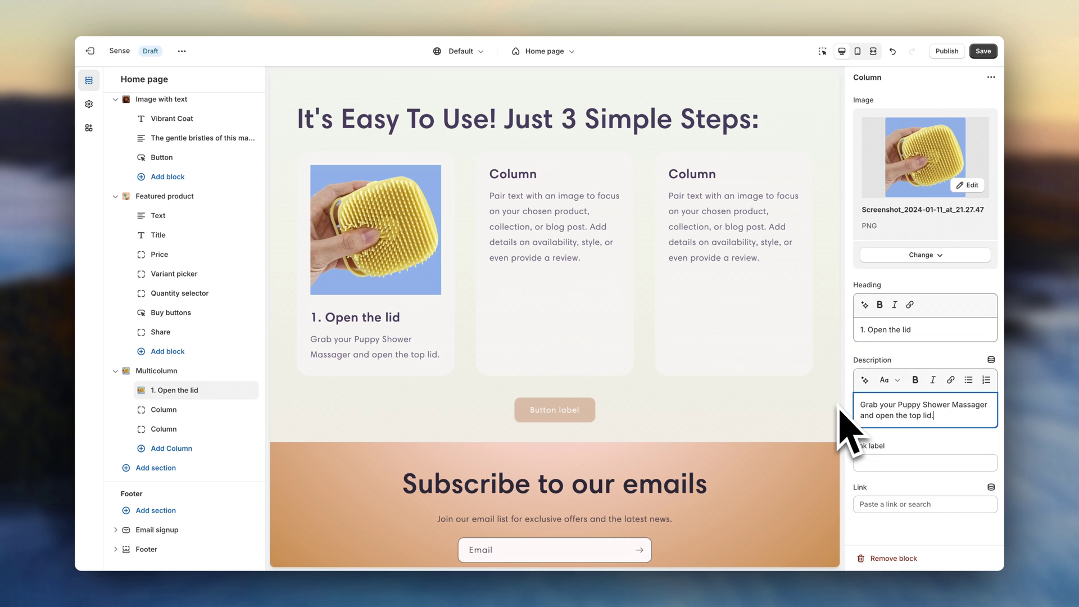
# Open the second column, then add and delete an extra empty column
pyautogui.click(198, 410)
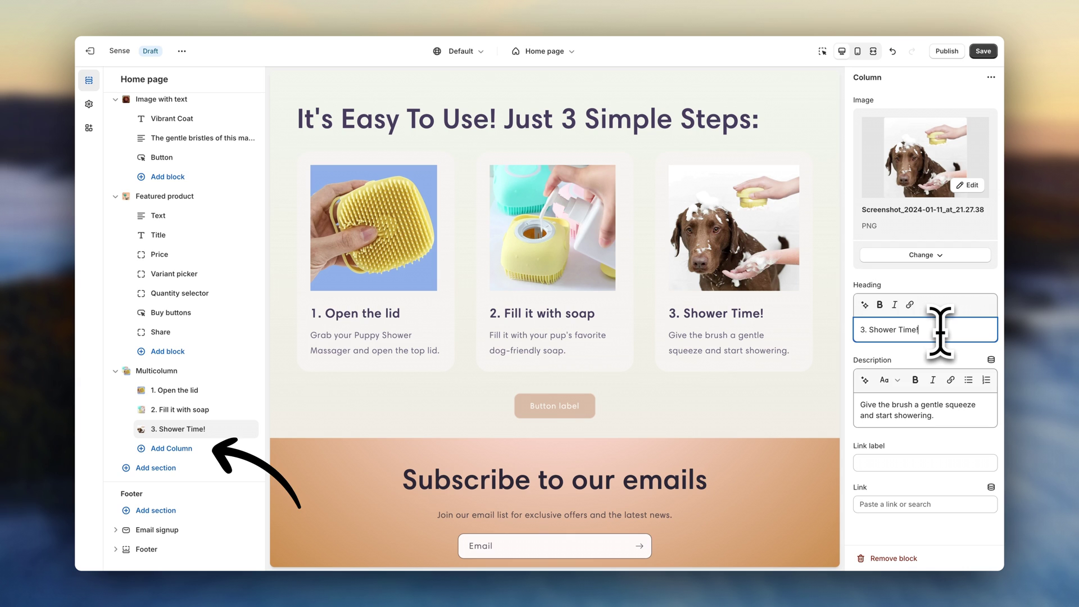
pyautogui.click(190, 448)
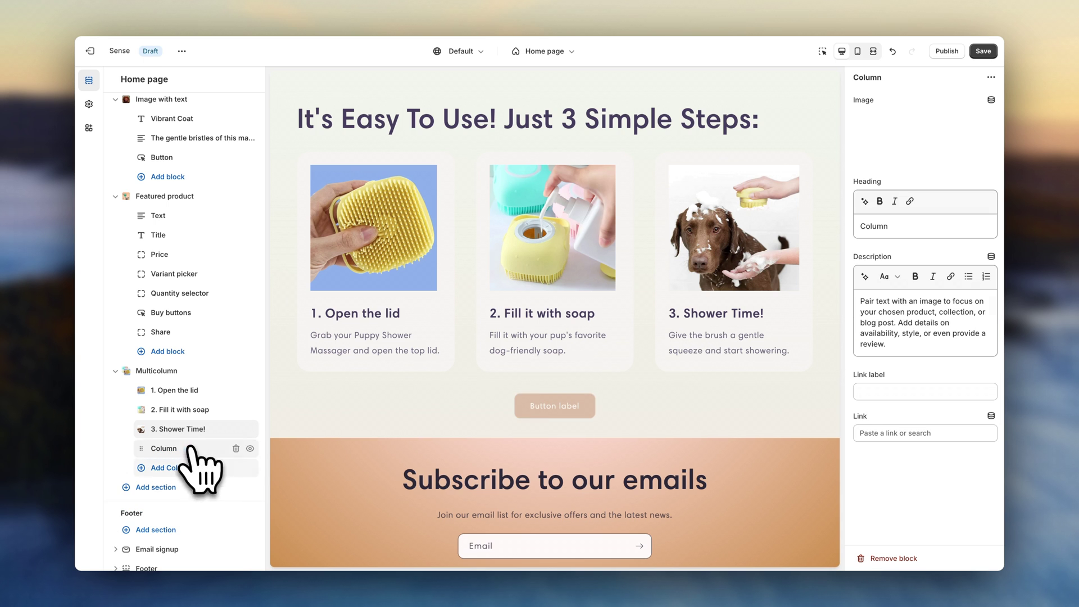
pyautogui.click(236, 448)
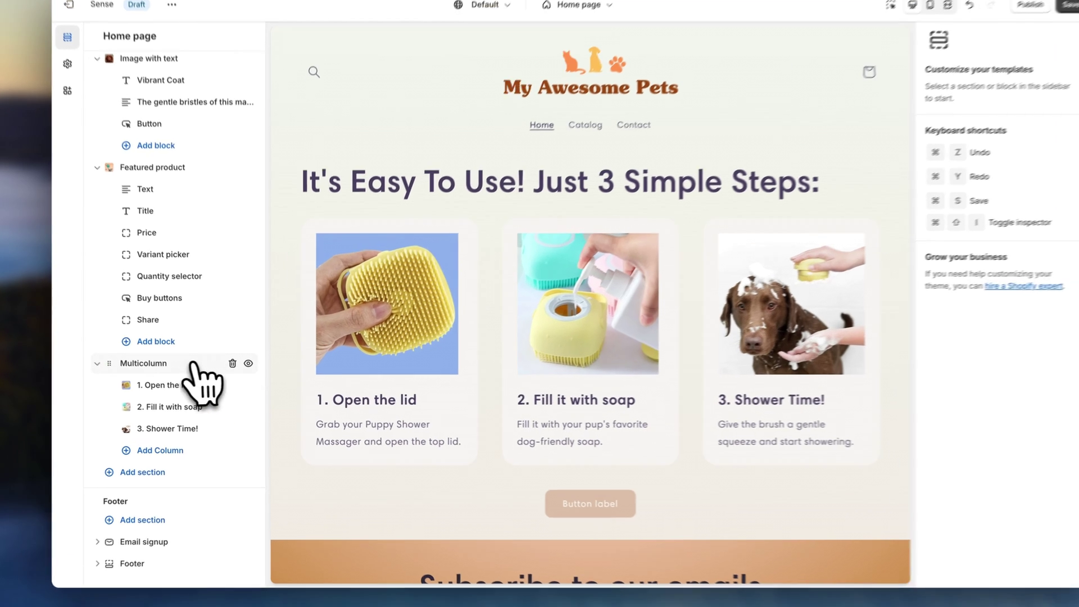
# Clear the Multicolumn section's button label to hide its button
pyautogui.click(192, 371)
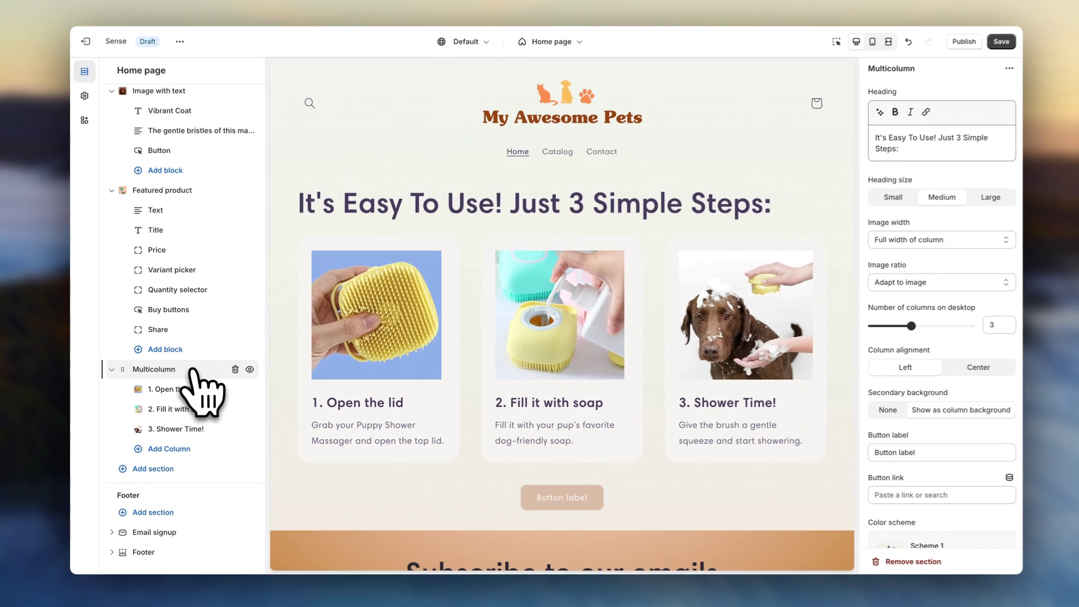
pyautogui.tripleClick(896, 452)
pyautogui.press('BackSpace')
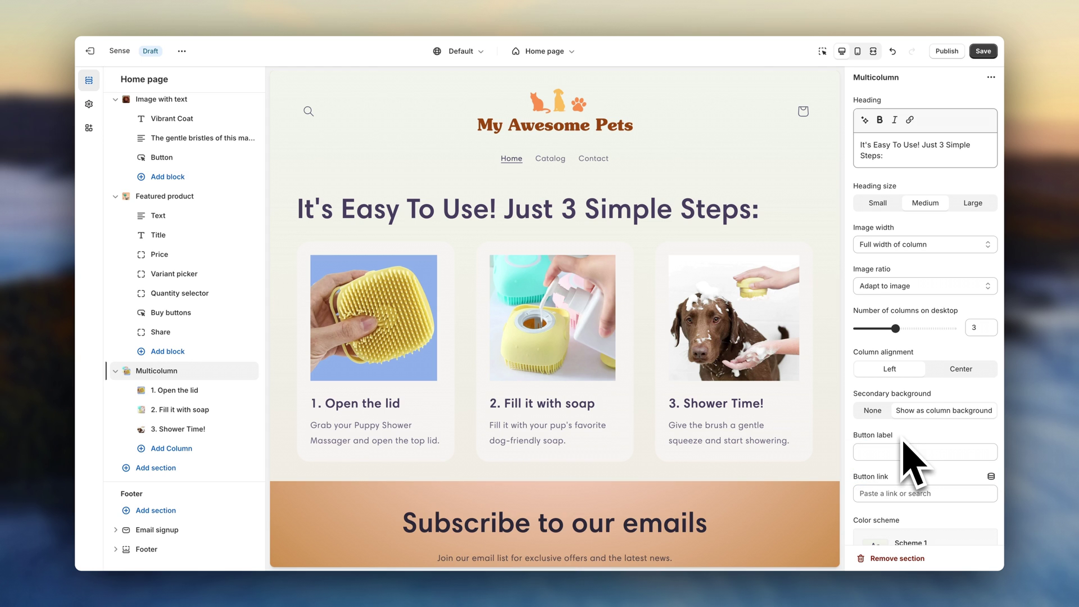
# Raise the section's bottom padding from 36 px to 96 px
pyautogui.scroll(-6, 903, 442)
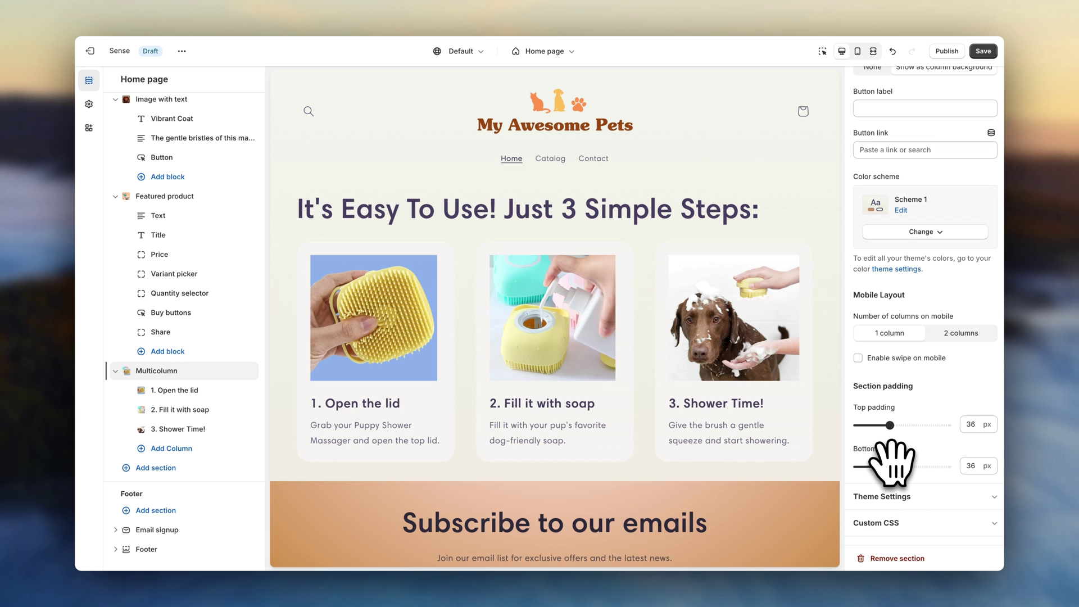
pyautogui.moveTo(890, 466); pyautogui.dragTo(958, 446)
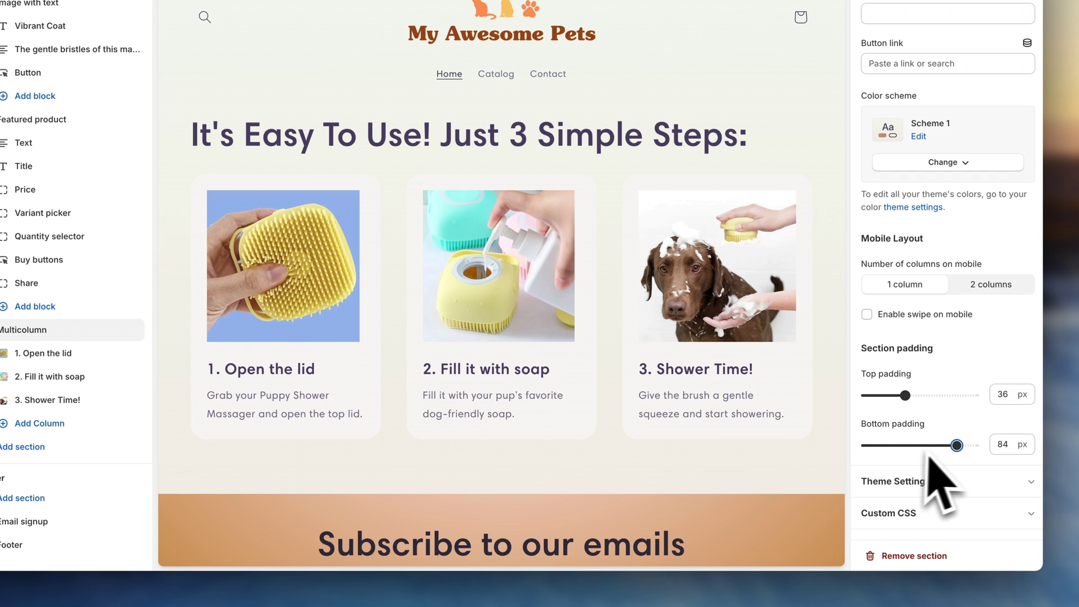
pyautogui.moveTo(956, 445); pyautogui.dragTo(971, 446)
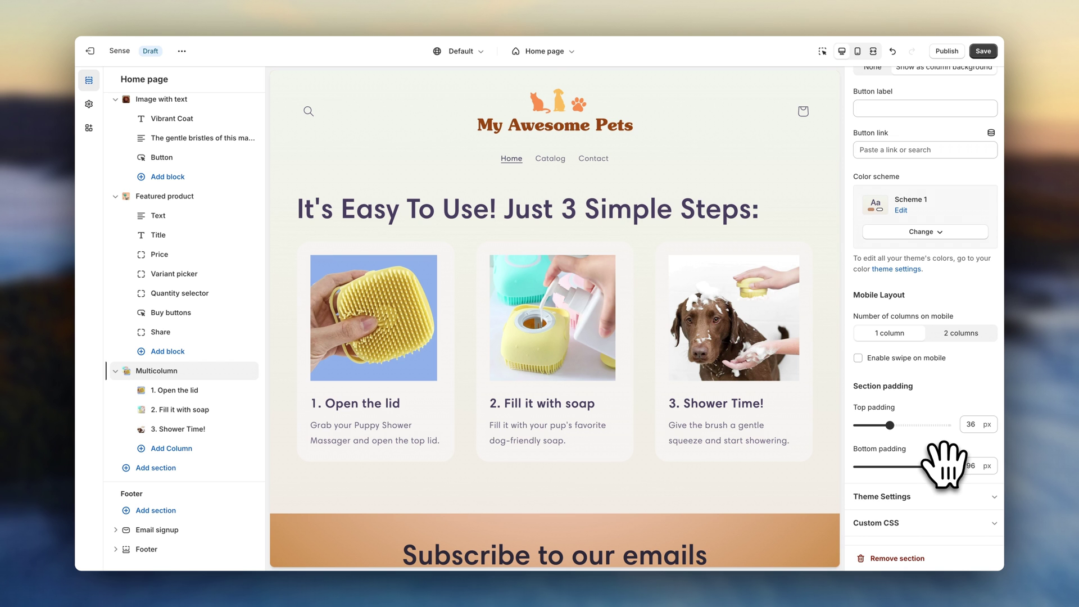
pyautogui.scroll(10, 821, 458)
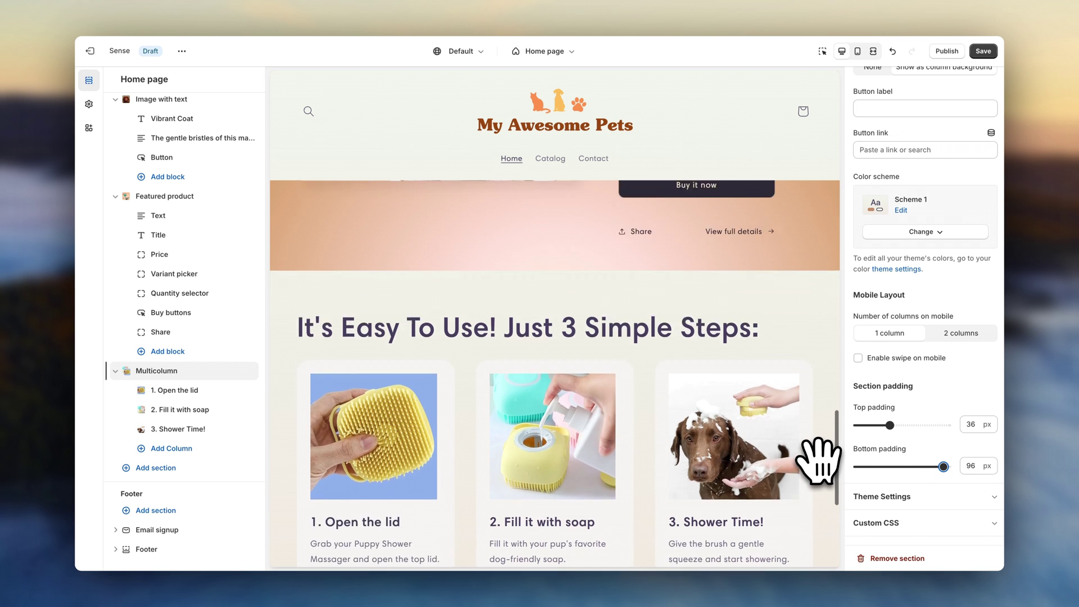
pyautogui.scroll(10, 819, 461)
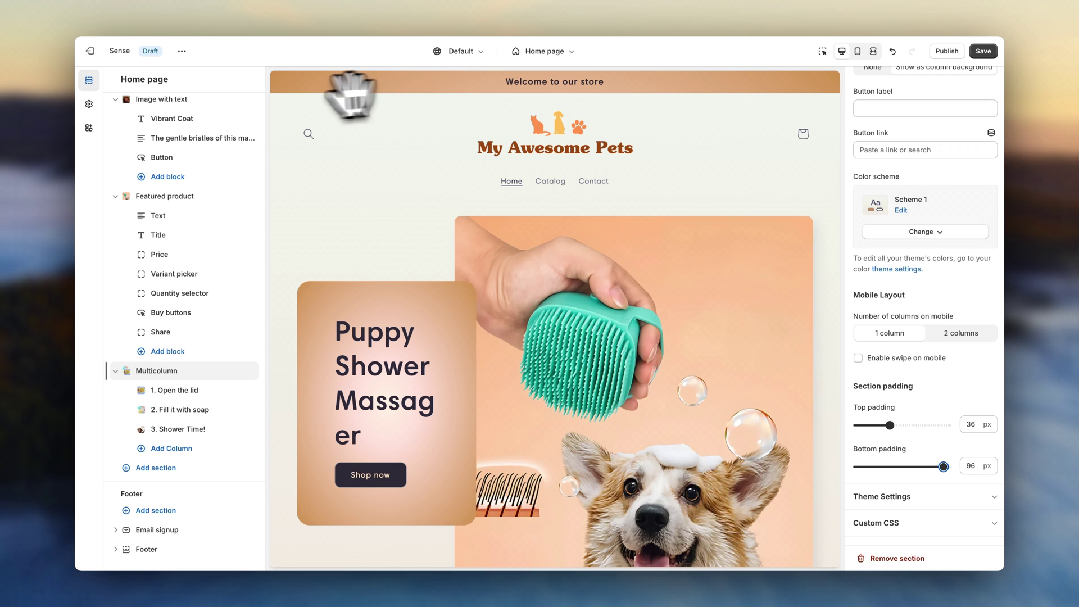
# Replace the announcement text with 'Buy 1 Get 1 Free - Free Shipping Above $12', linked to Puppy Shower Massager
pyautogui.scroll(6, 222, 127)
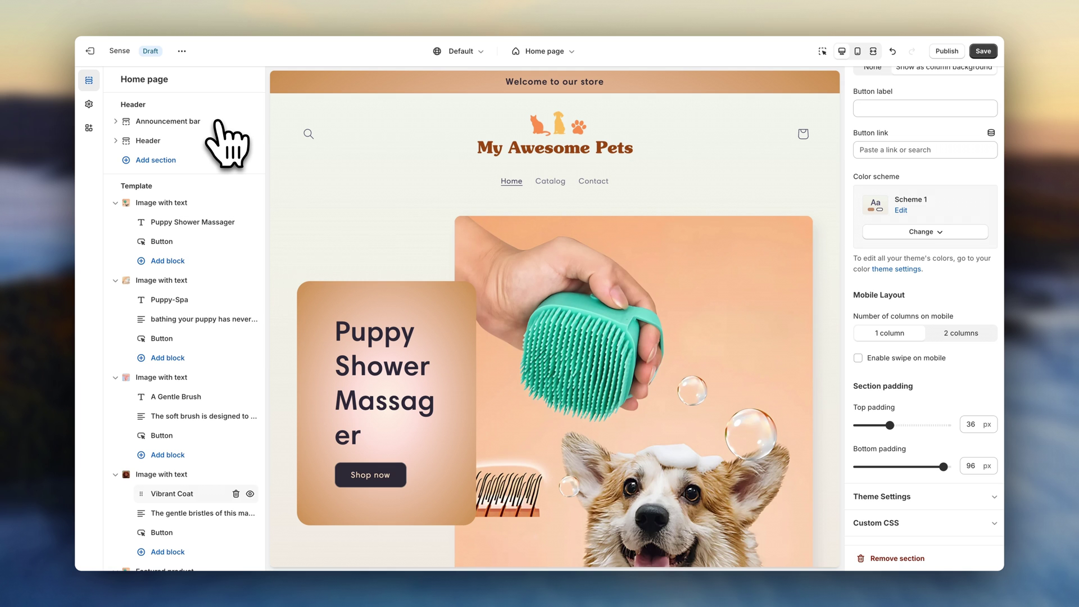
pyautogui.click(199, 121)
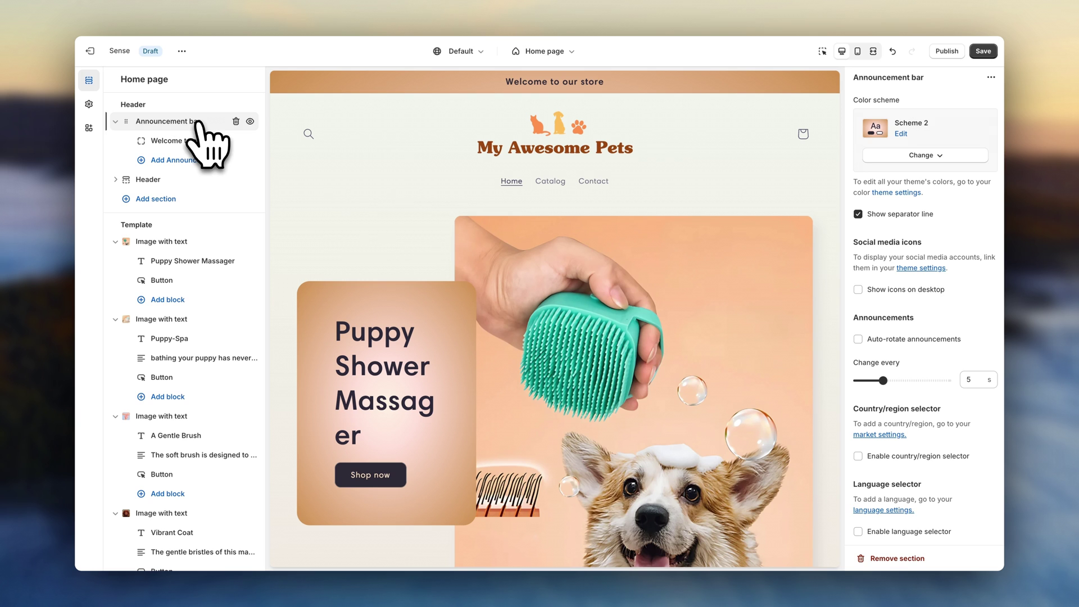
pyautogui.click(198, 142)
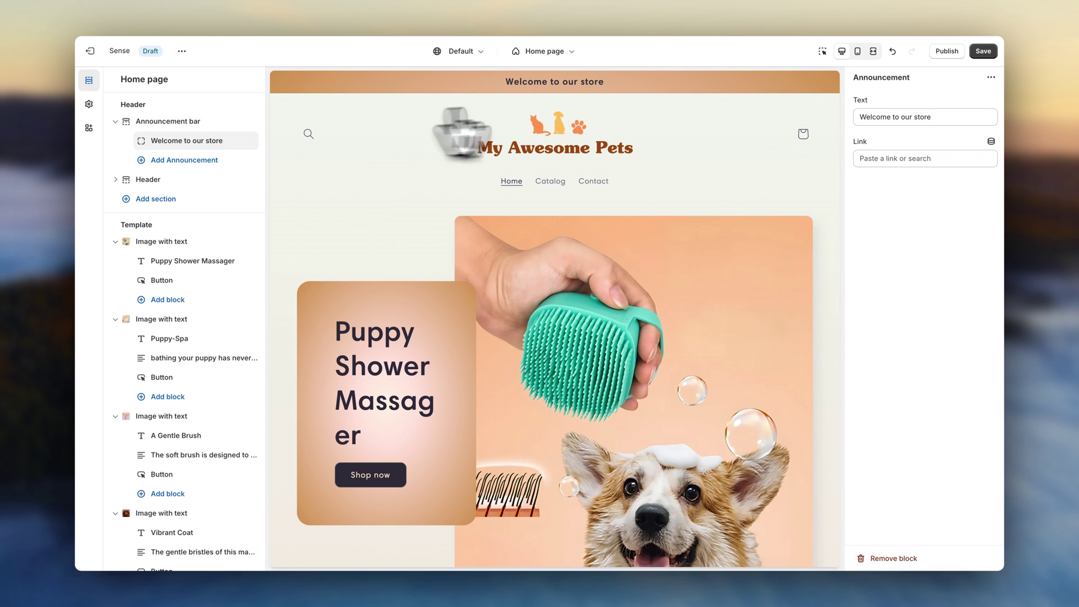
pyautogui.moveTo(952, 116); pyautogui.dragTo(857, 117)
pyautogui.write('Buy 1 Get 1 Free - Free Shipping Above $12')
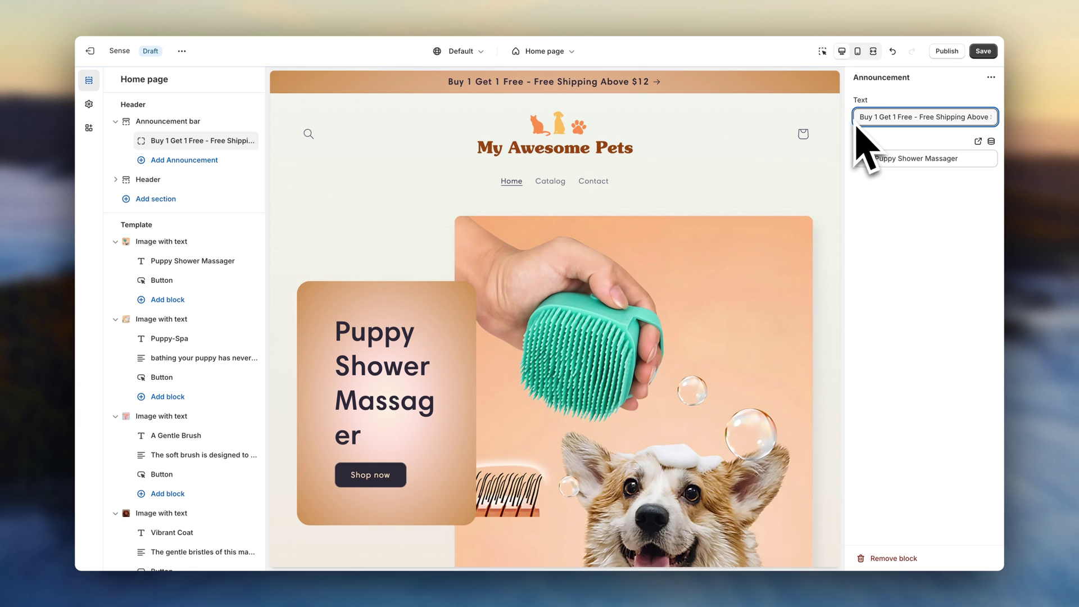
pyautogui.click(855, 136)
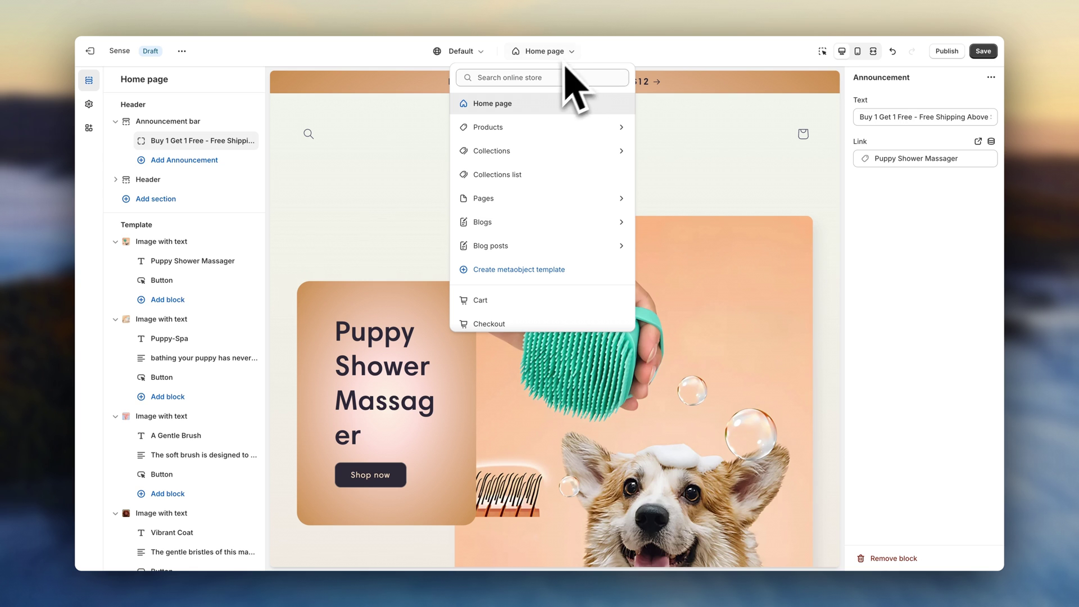
# Switch to the Default product template previewing Puppy Shower Massager and save the theme
pyautogui.click(534, 126)
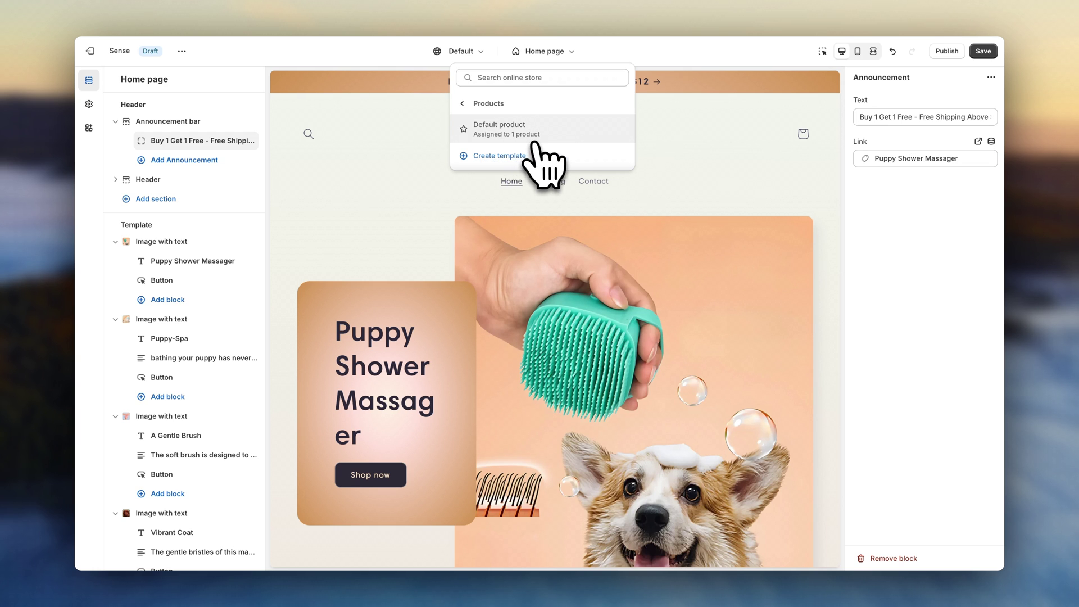
pyautogui.click(553, 134)
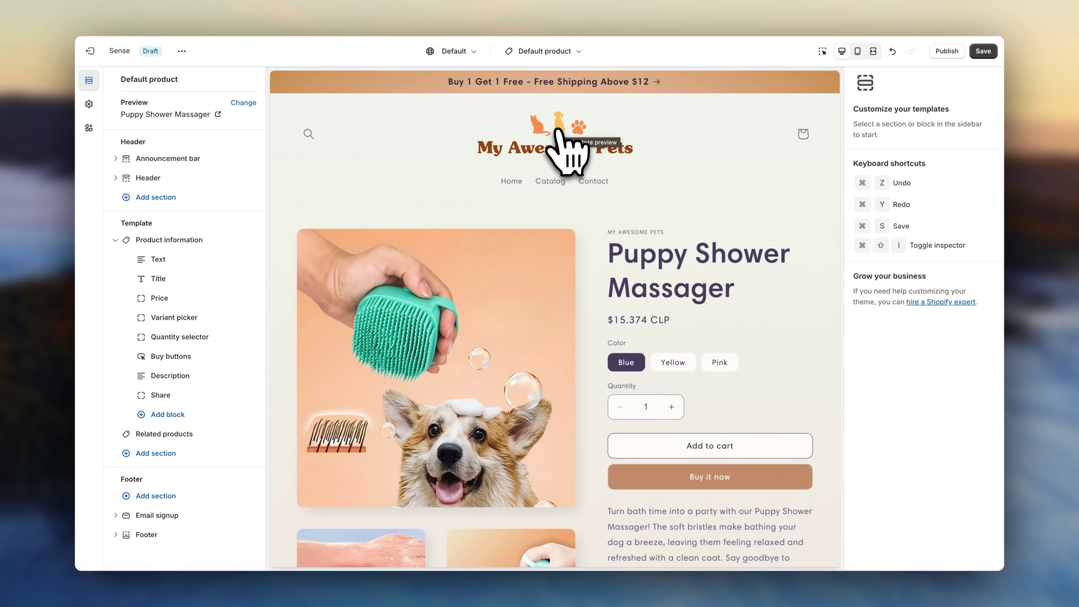
pyautogui.press('super+s')
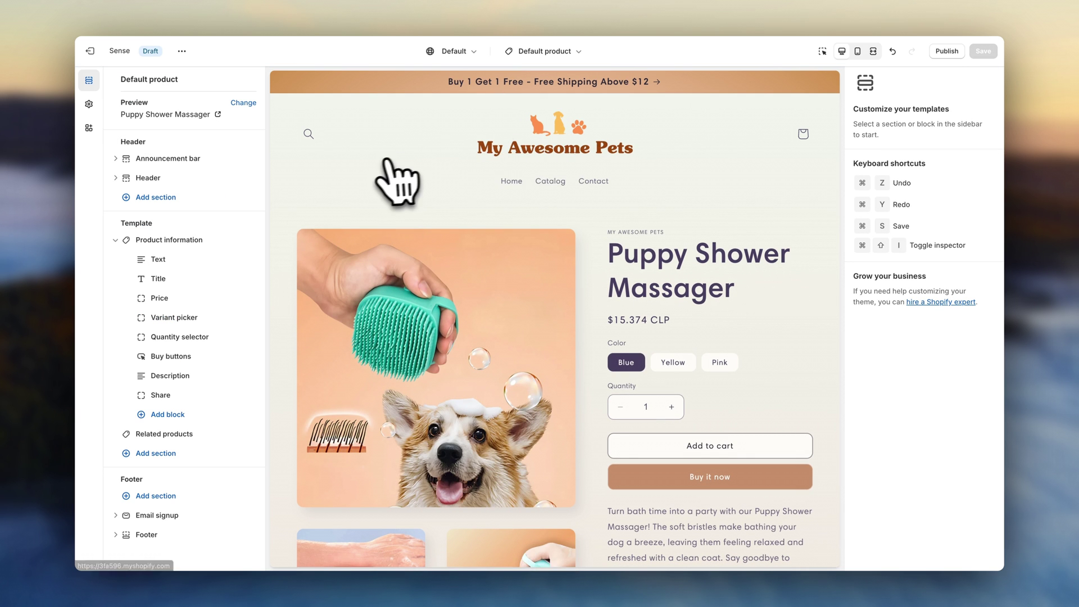
pyautogui.scroll(-3, 380, 181)
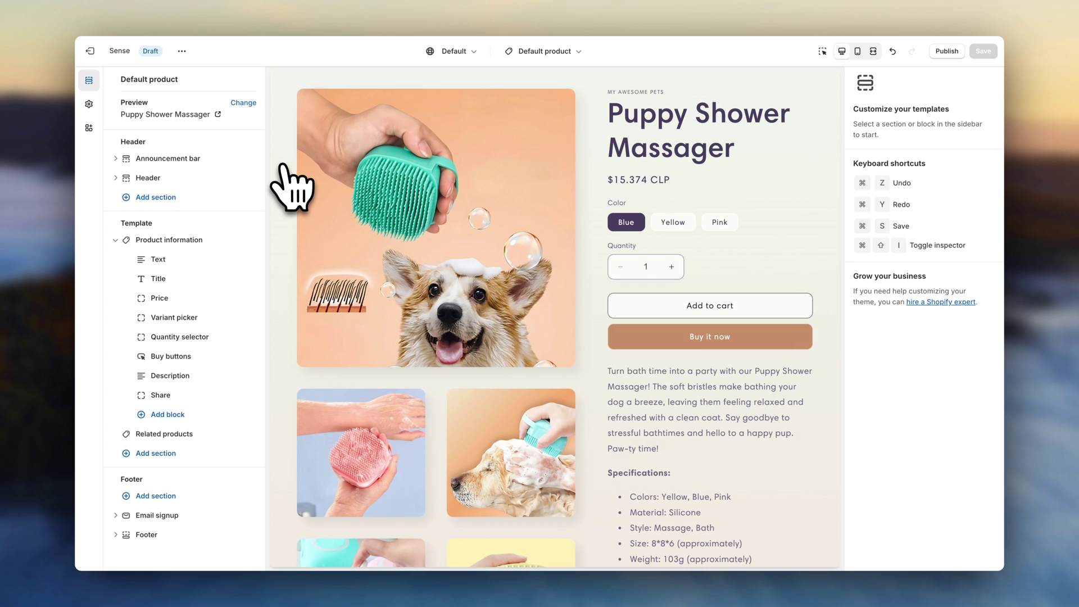
pyautogui.scroll(-5, 291, 187)
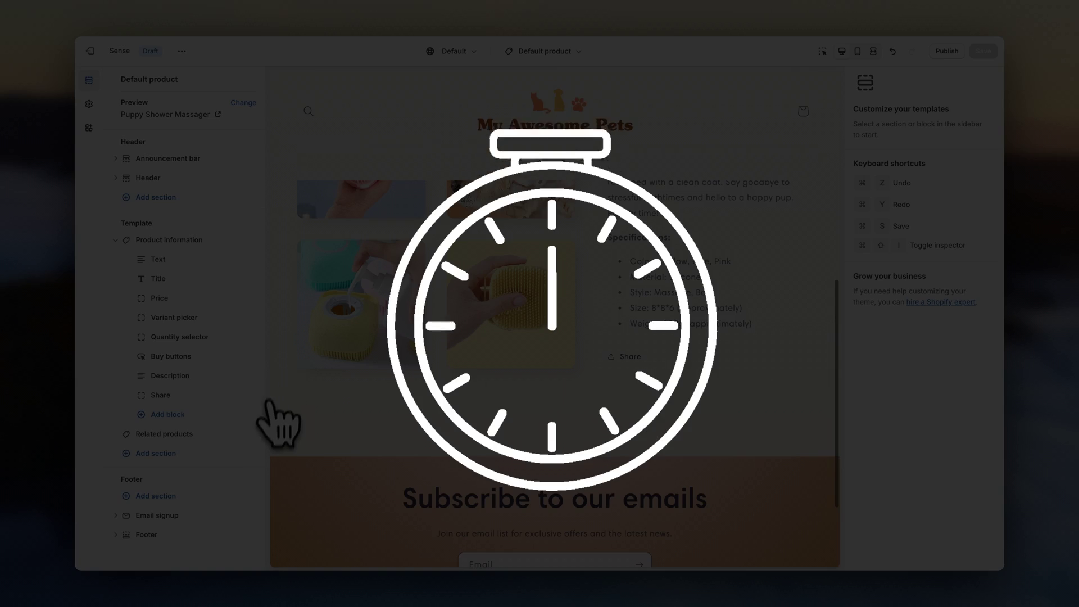
# Add two Image with text sections to the Default product template and scroll through the result
pyautogui.click(156, 453)
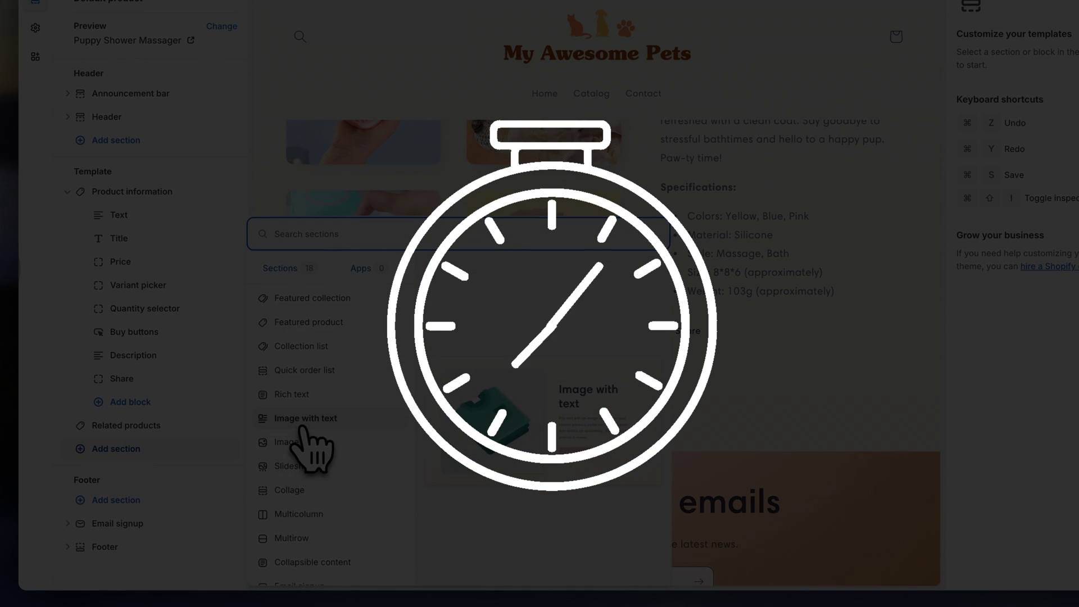
pyautogui.click(306, 503)
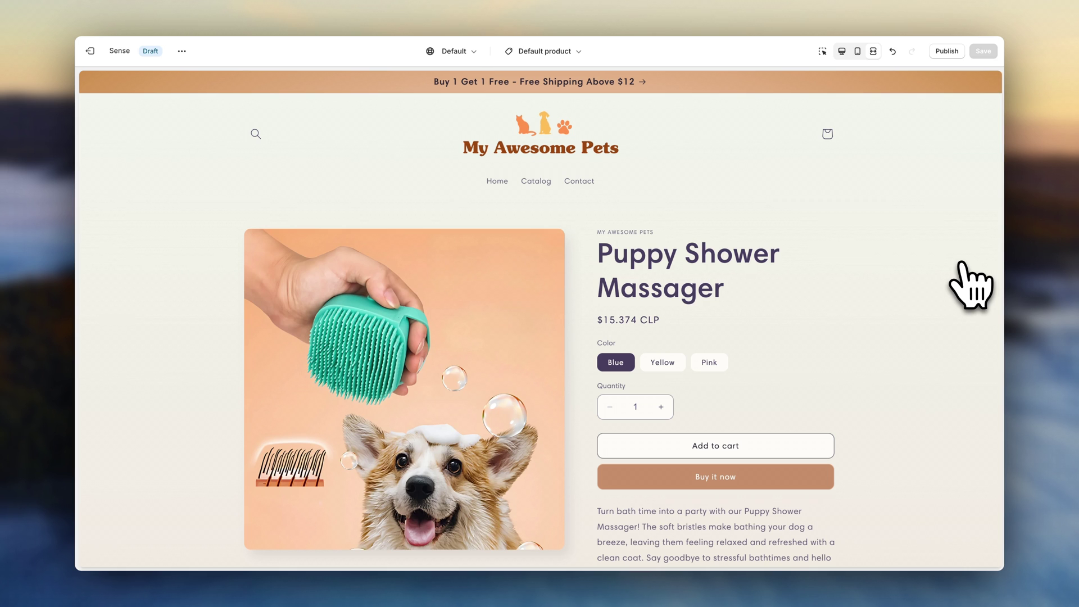
pyautogui.scroll(-7, 977, 278)
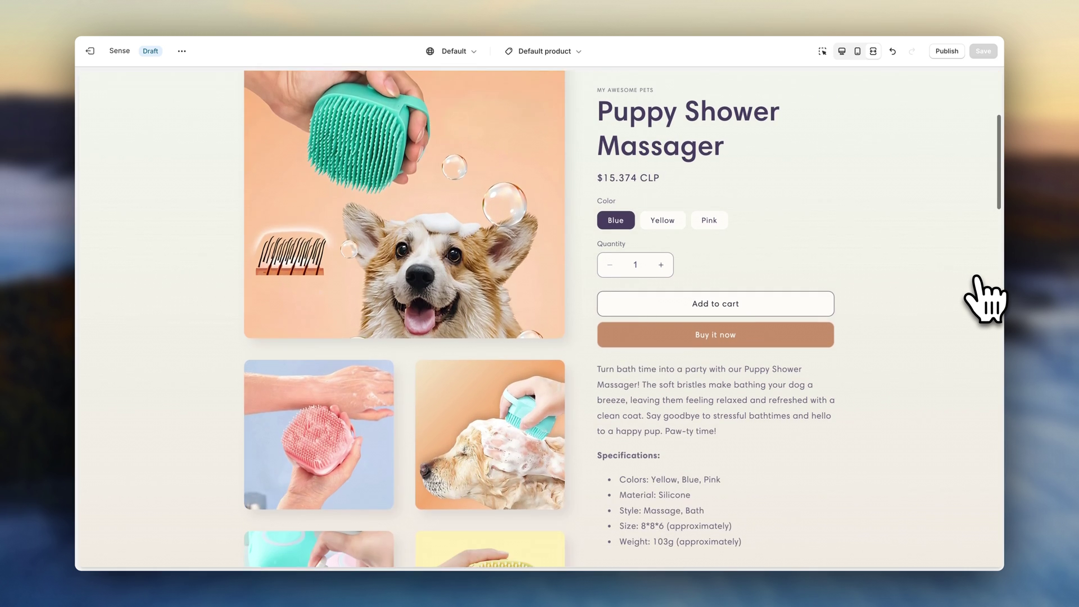
pyautogui.scroll(-10, 978, 278)
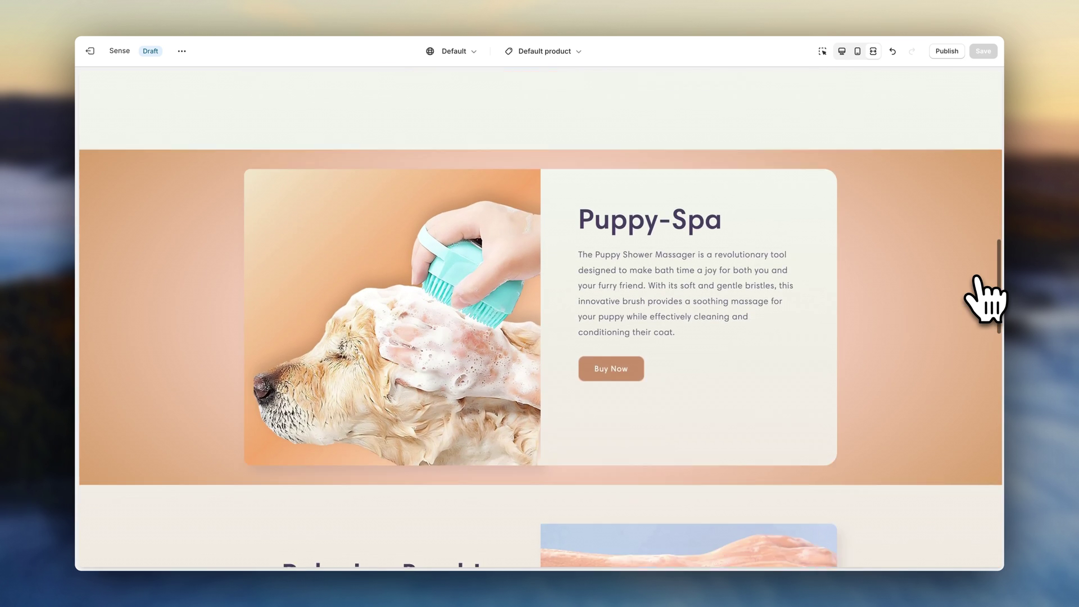
pyautogui.scroll(-6, 984, 298)
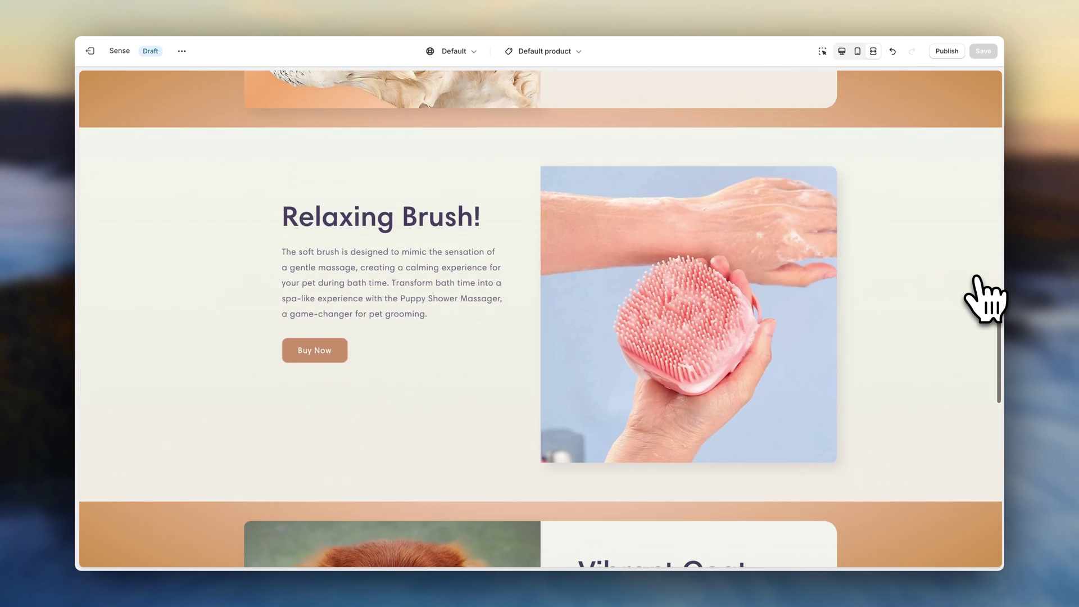
pyautogui.scroll(-8, 984, 298)
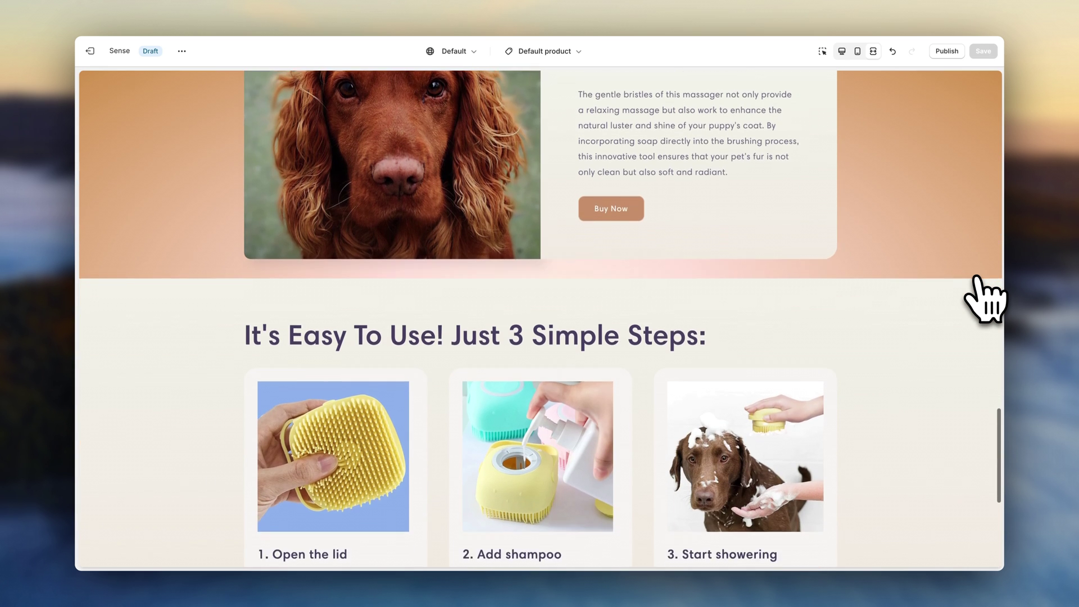
pyautogui.scroll(-1, 983, 298)
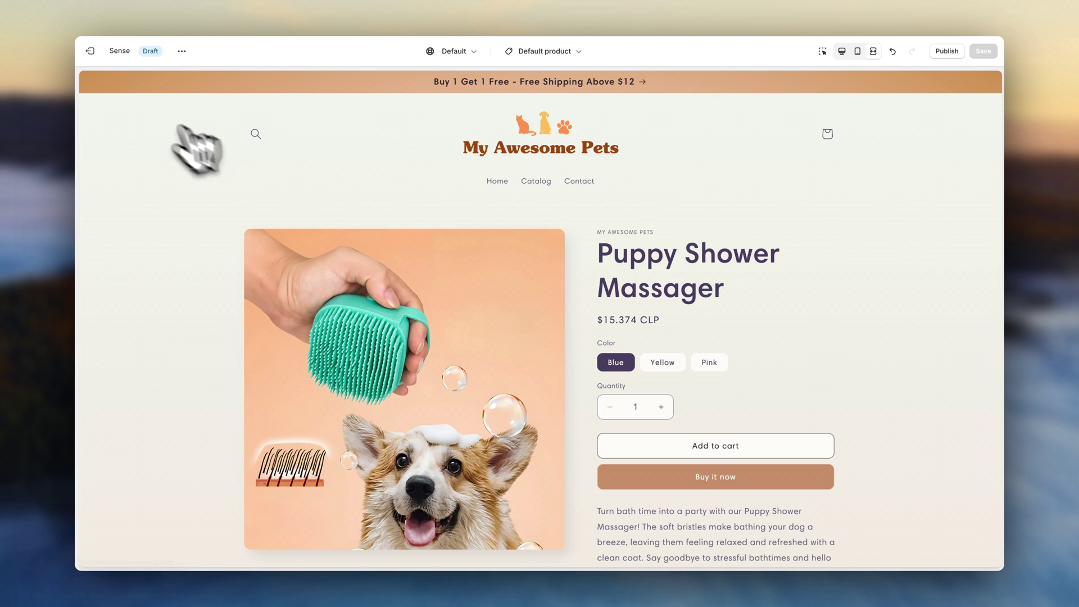
# Add a 'Puppy Shower Massager' item to the Main menu, linked to that product
pyautogui.click(93, 51)
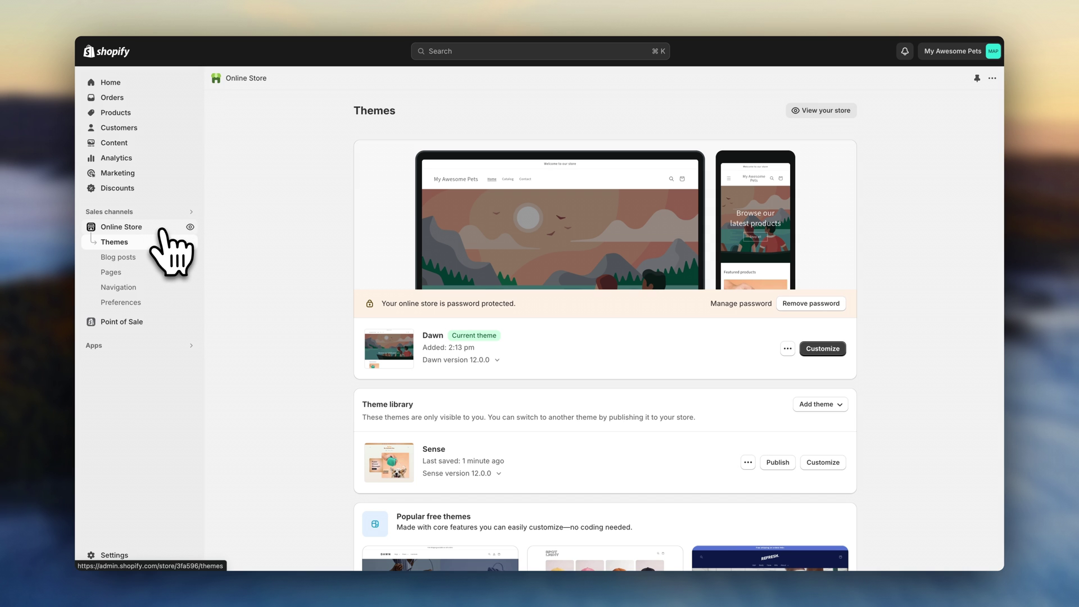
pyautogui.click(171, 289)
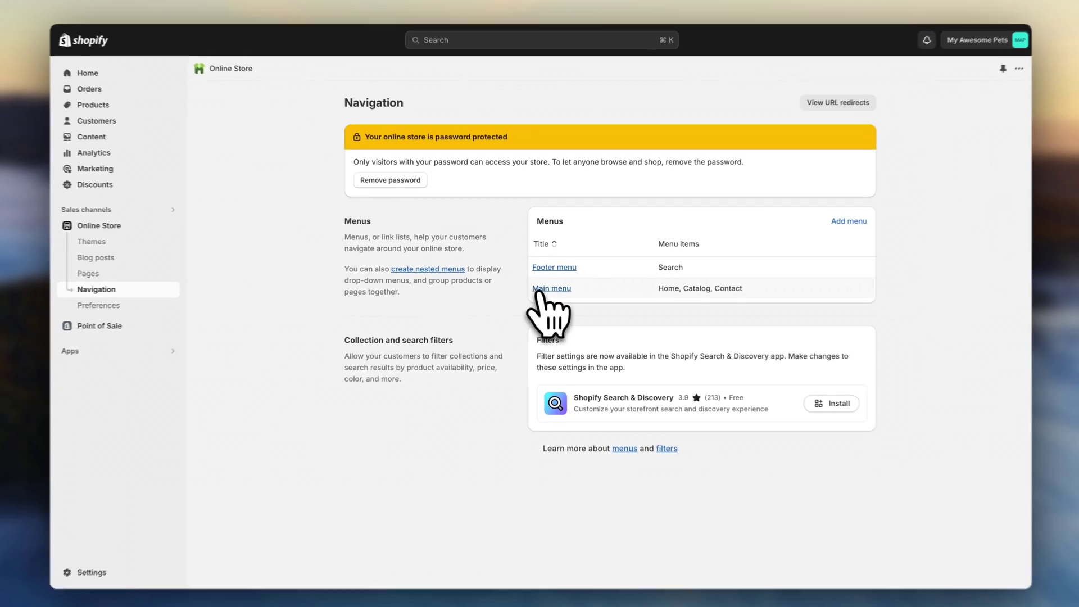
pyautogui.click(560, 304)
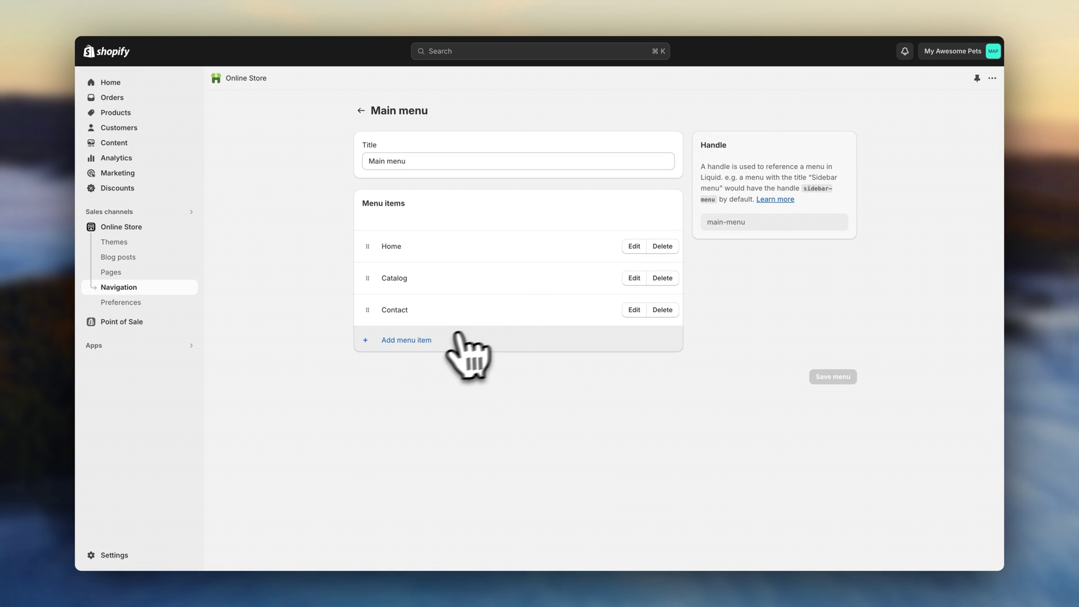
pyautogui.click(419, 340)
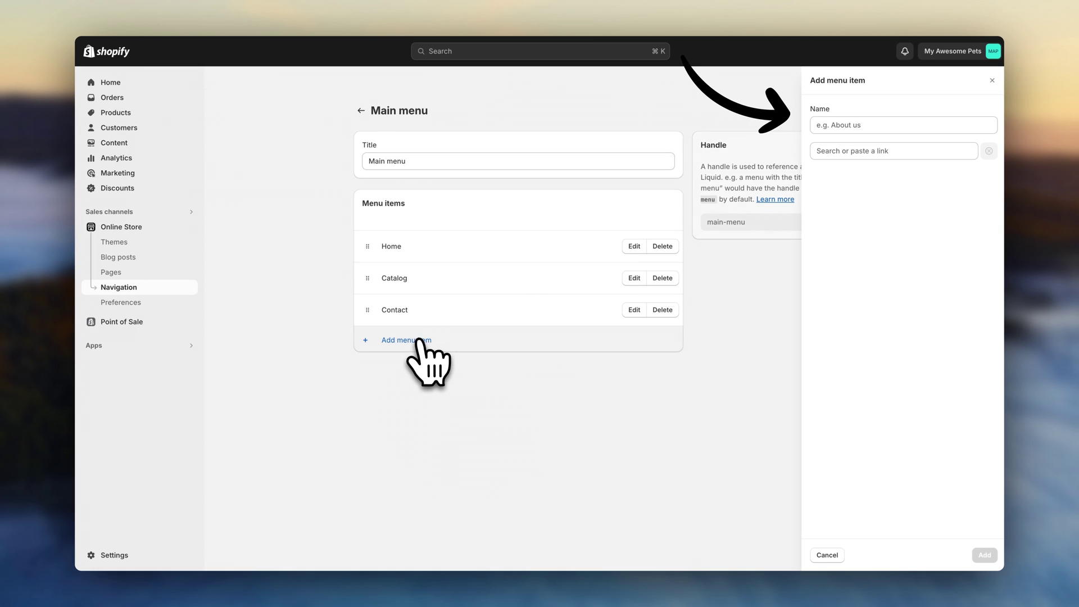
pyautogui.write('Puppy Shower Massager')
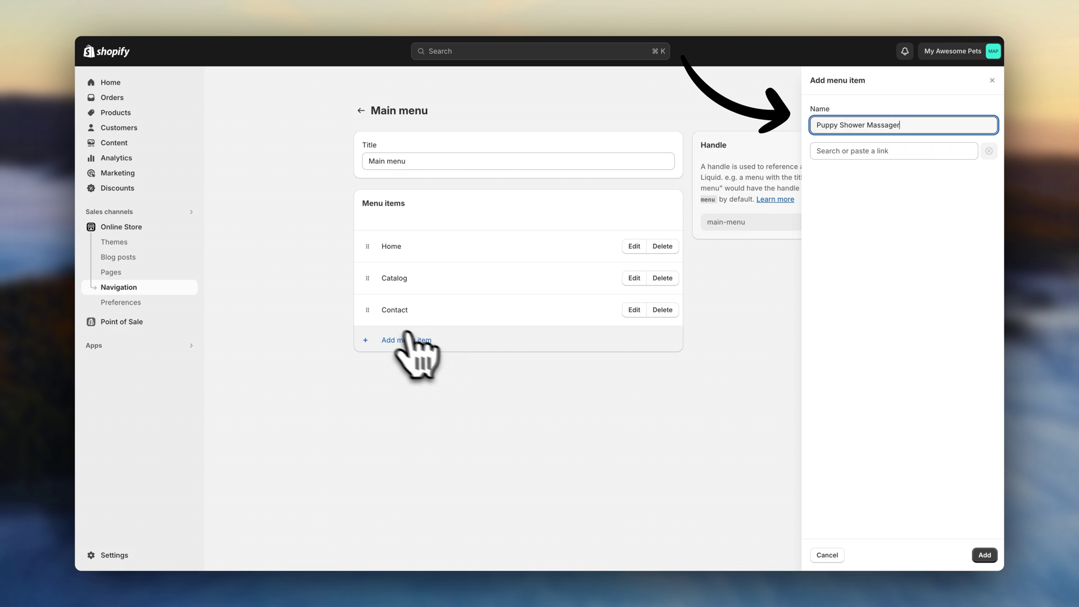
pyautogui.click(843, 149)
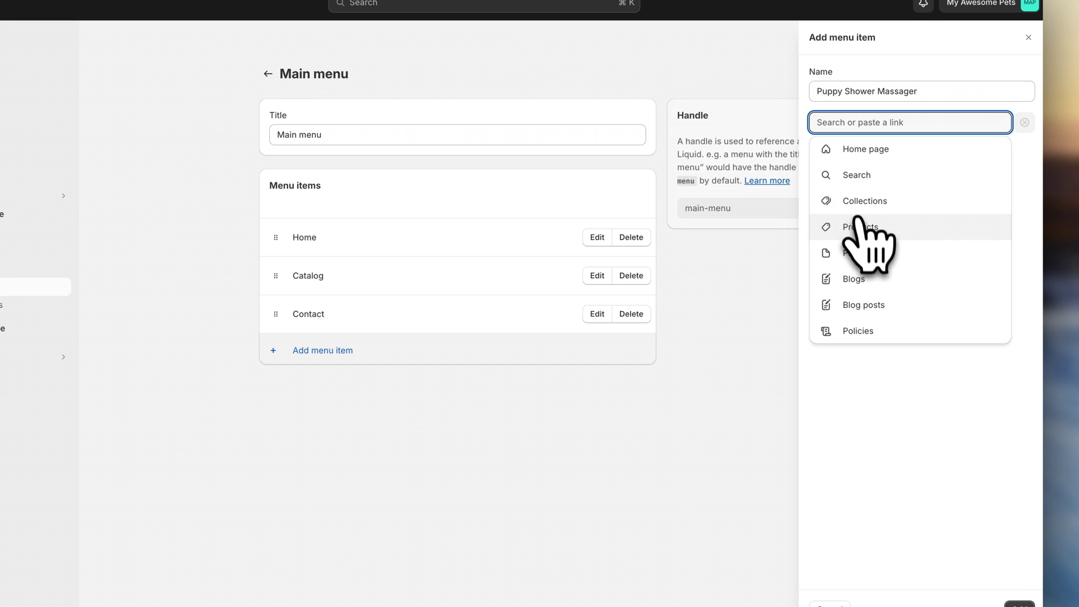
pyautogui.click(859, 226)
pyautogui.click(865, 206)
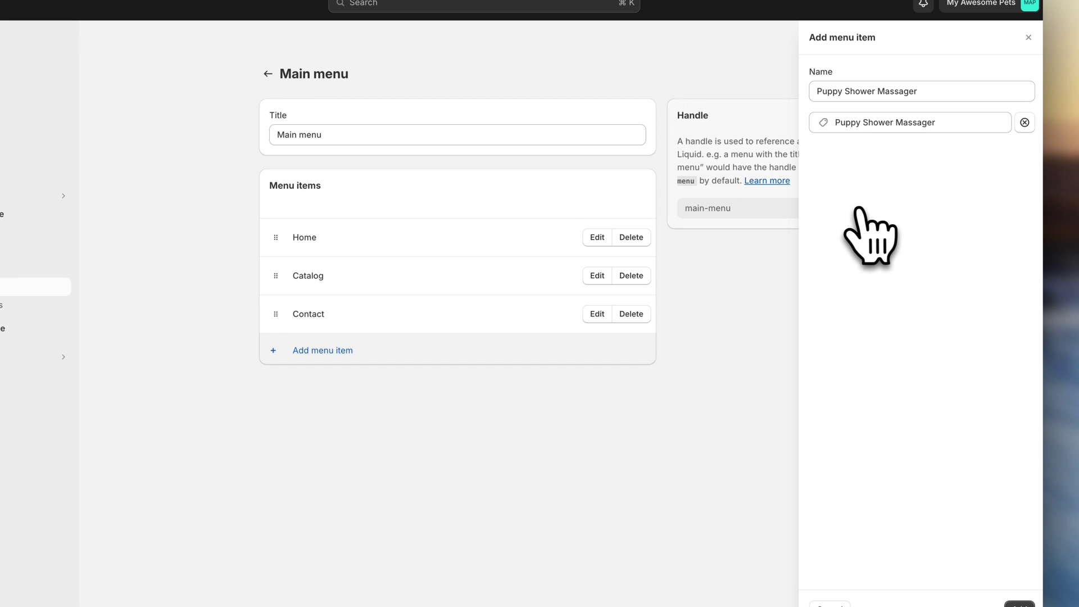
pyautogui.click(1018, 555)
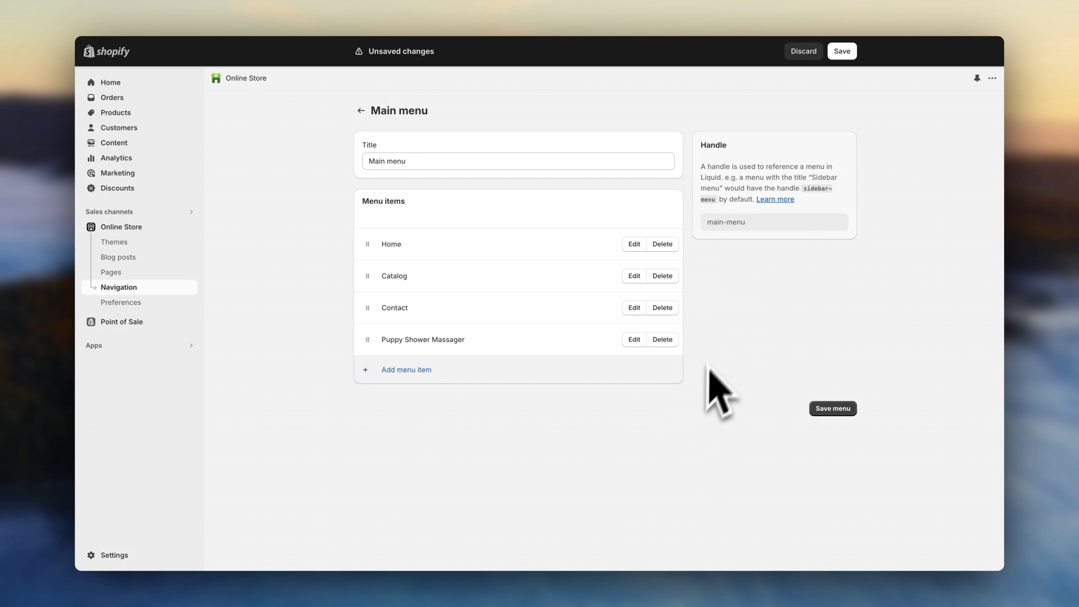
# Delete the Catalog item and save the Main menu
pyautogui.click(671, 276)
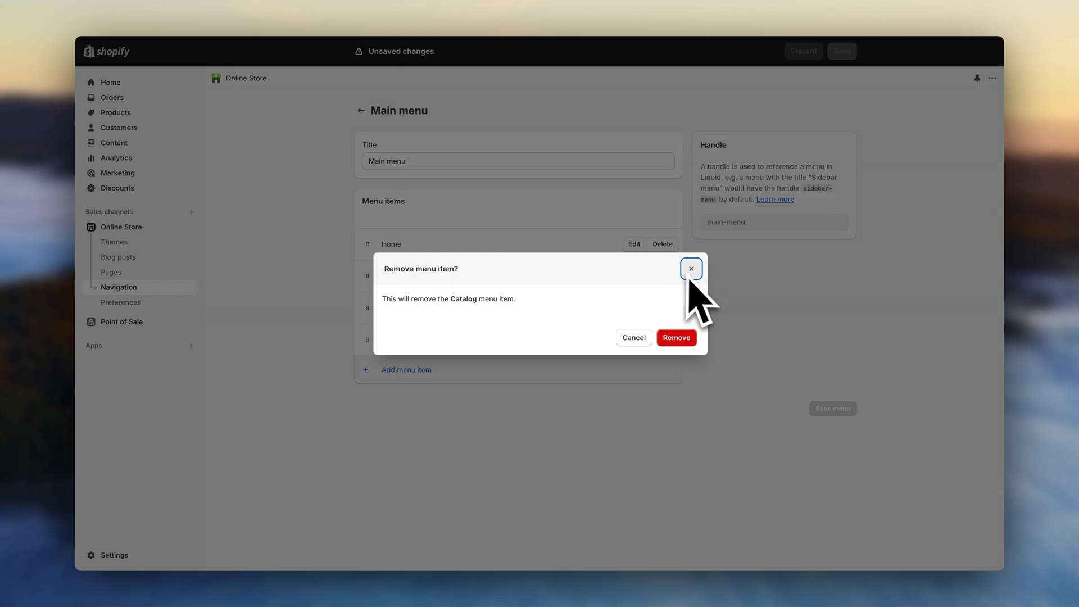
pyautogui.click(688, 338)
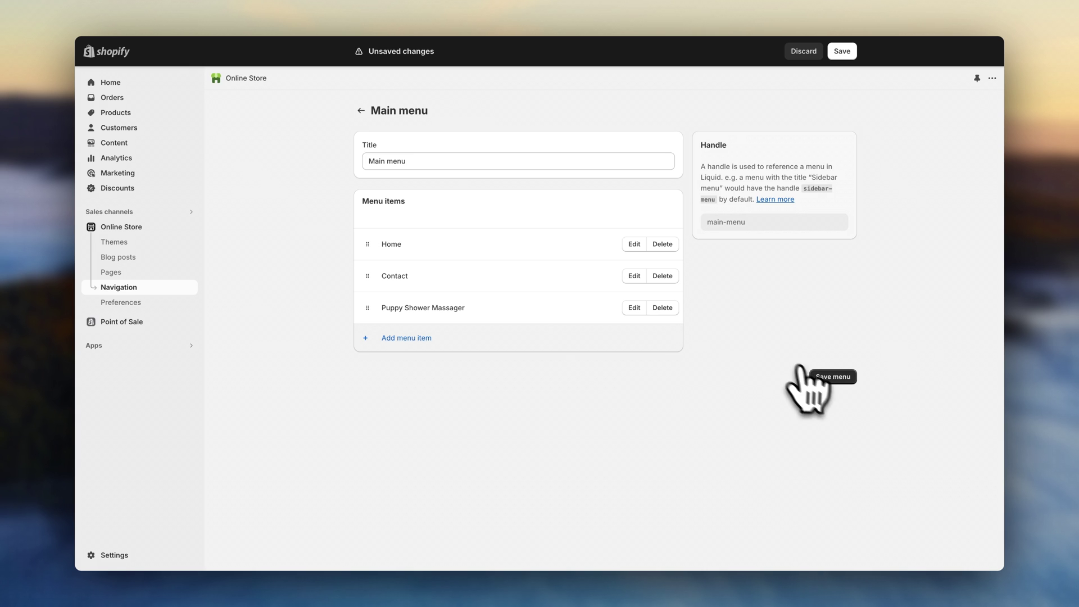
pyautogui.click(831, 379)
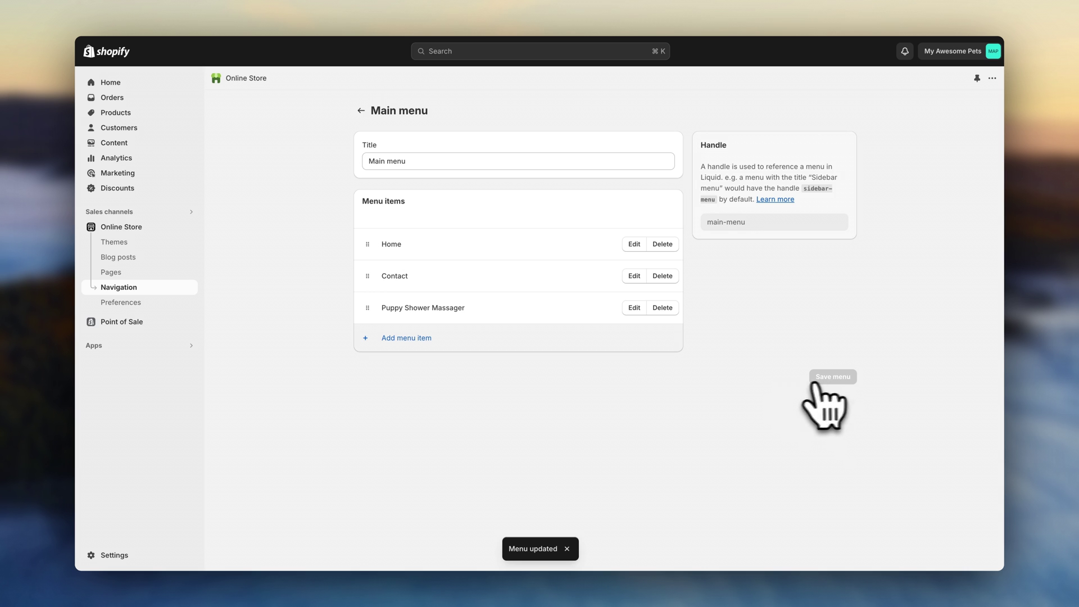
pyautogui.click(147, 227)
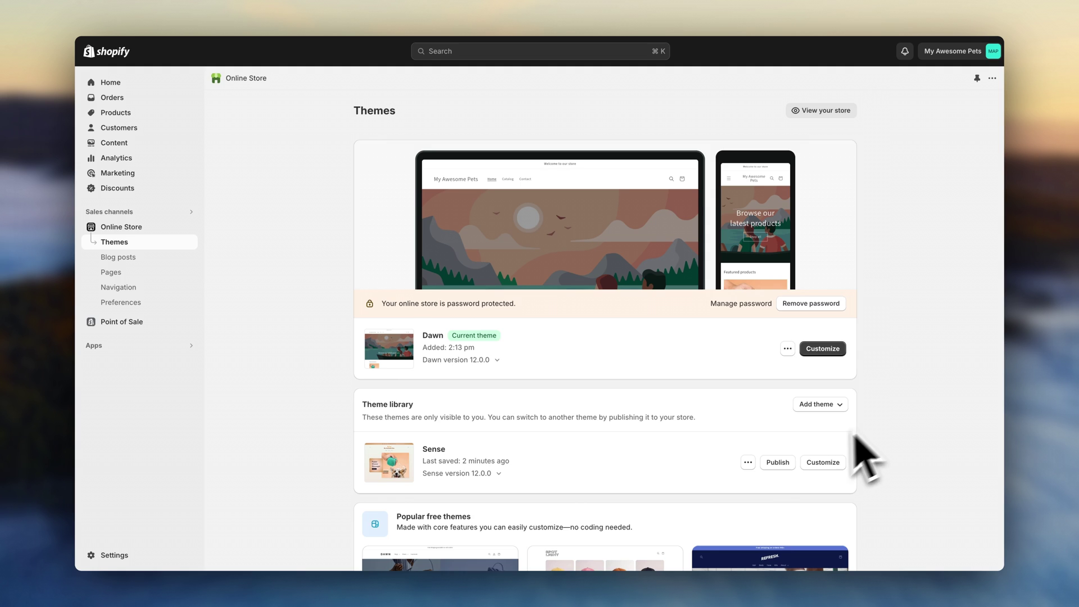
# Publish Sense to replace Dawn, then view the live storefront in a new tab
pyautogui.click(774, 463)
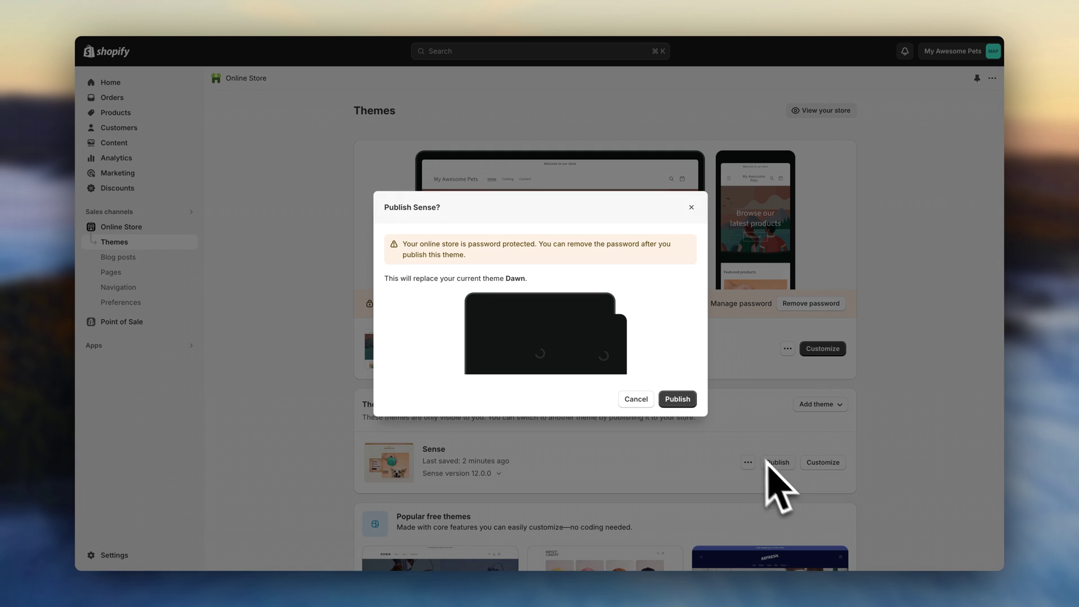
pyautogui.click(677, 400)
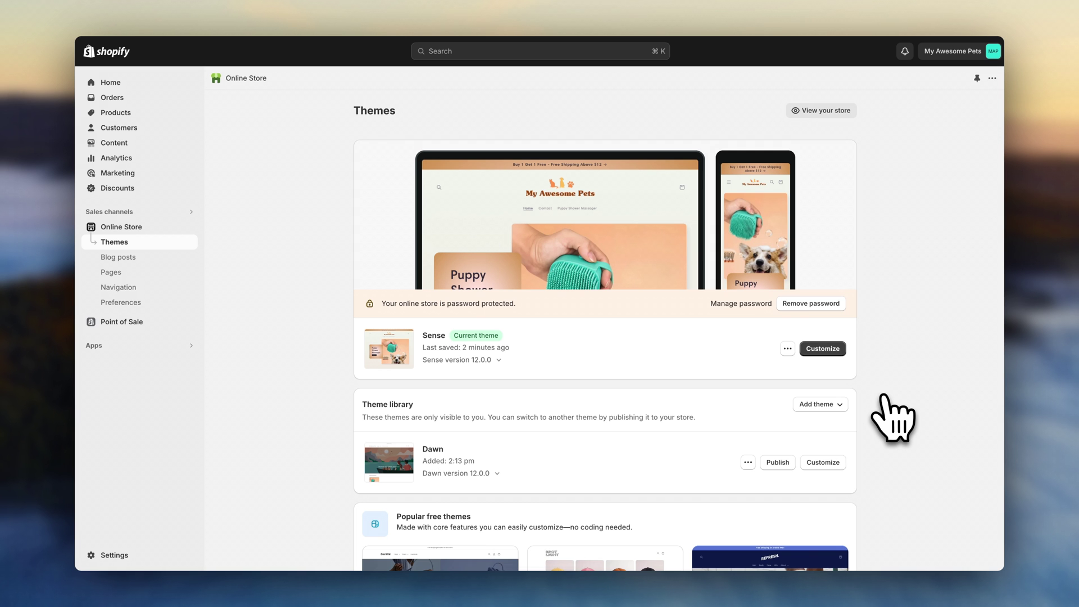
pyautogui.rightClick(838, 112)
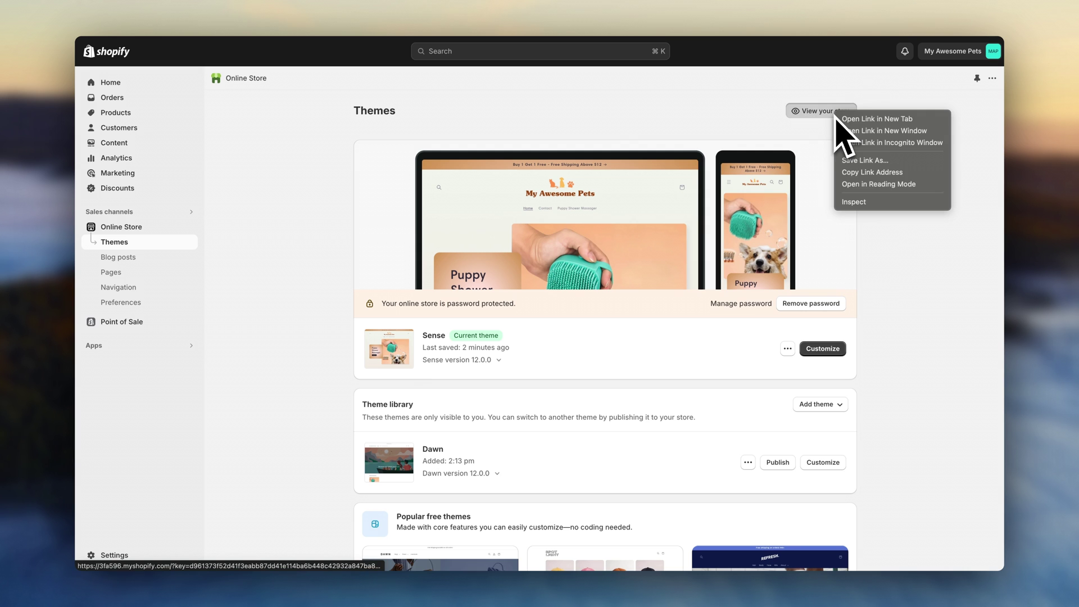
pyautogui.click(839, 120)
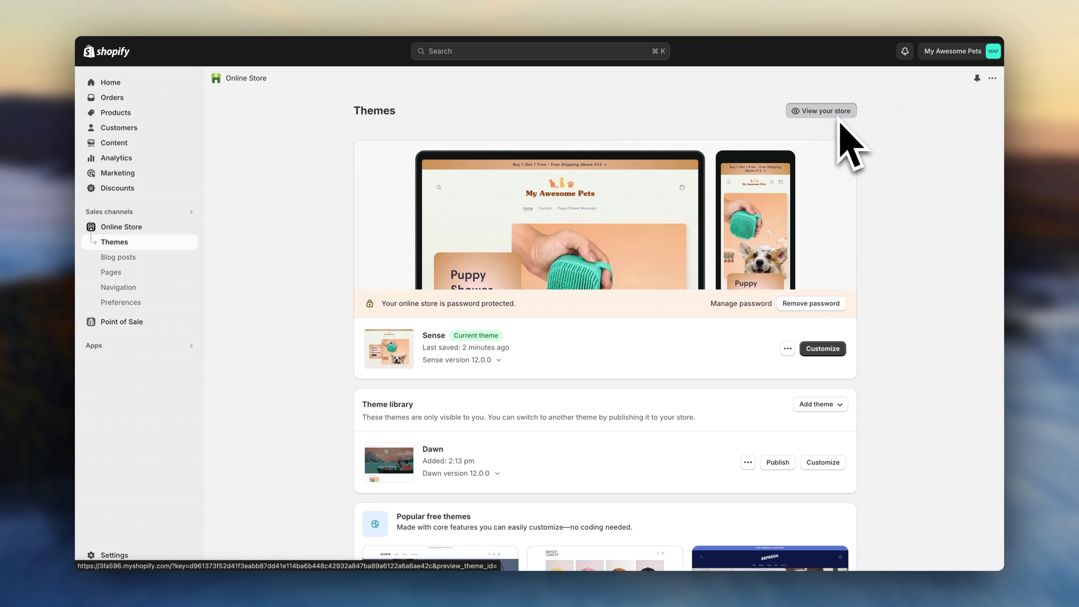
pyautogui.click(785, 4)
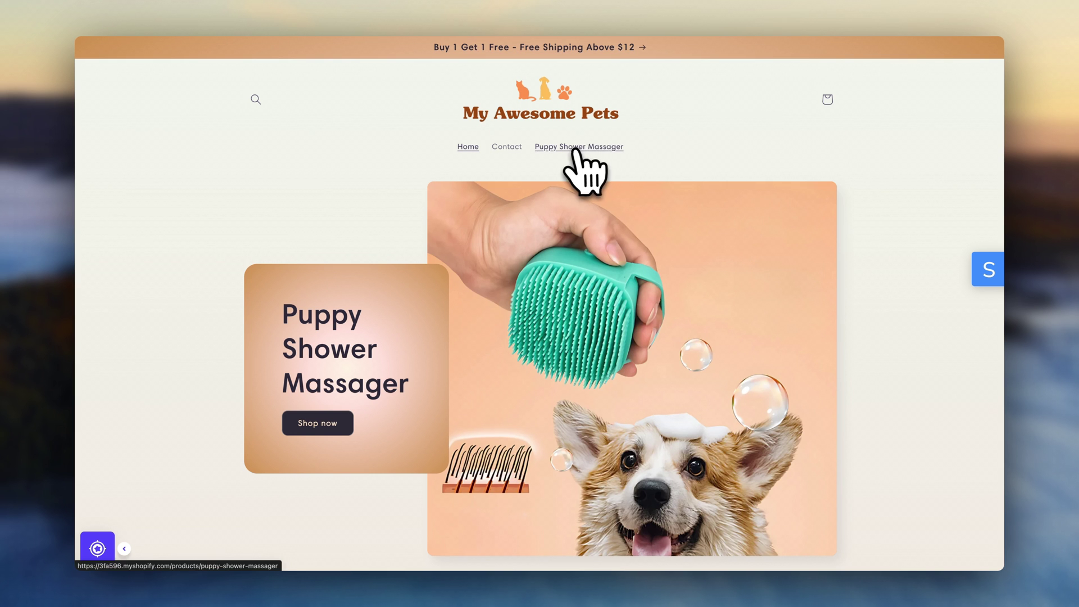
# Open the live Puppy Shower Massager page, inspect its URL, and go back to the admin Themes tab
pyautogui.click(623, 163)
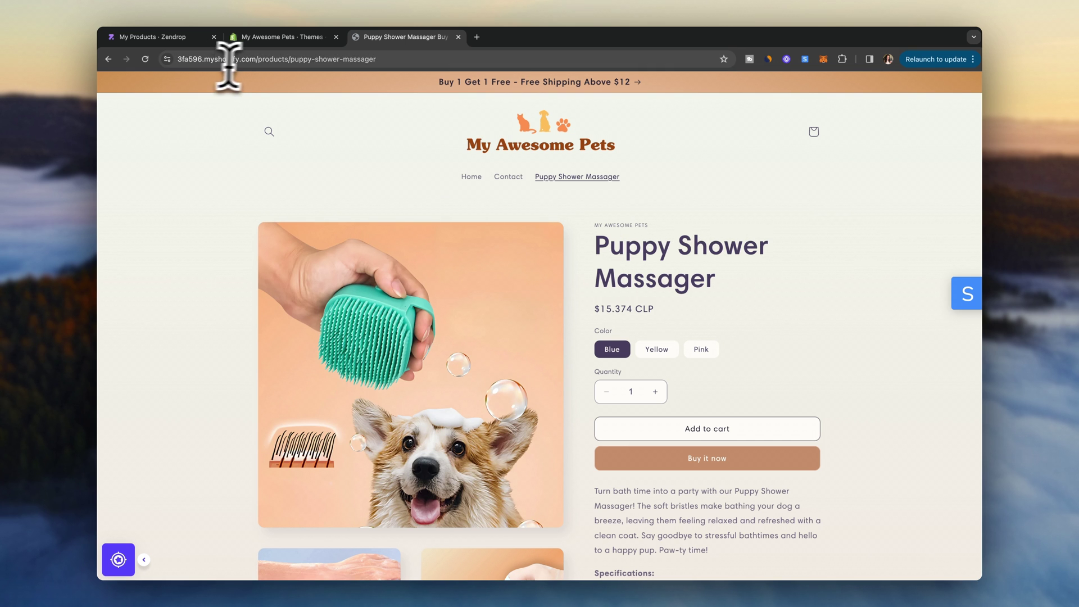
pyautogui.click(385, 61)
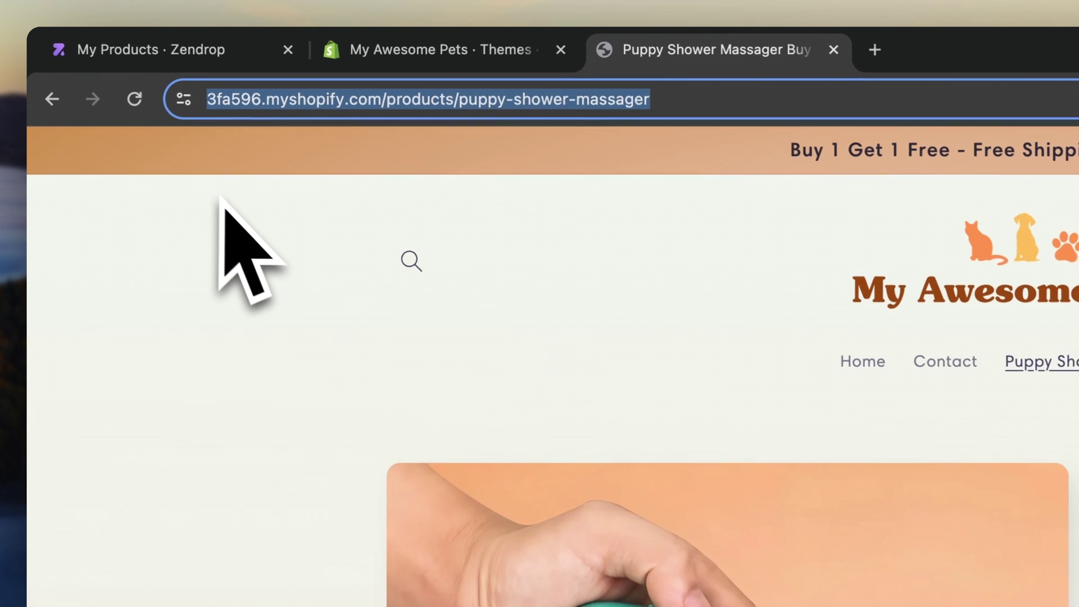
pyautogui.click(140, 123)
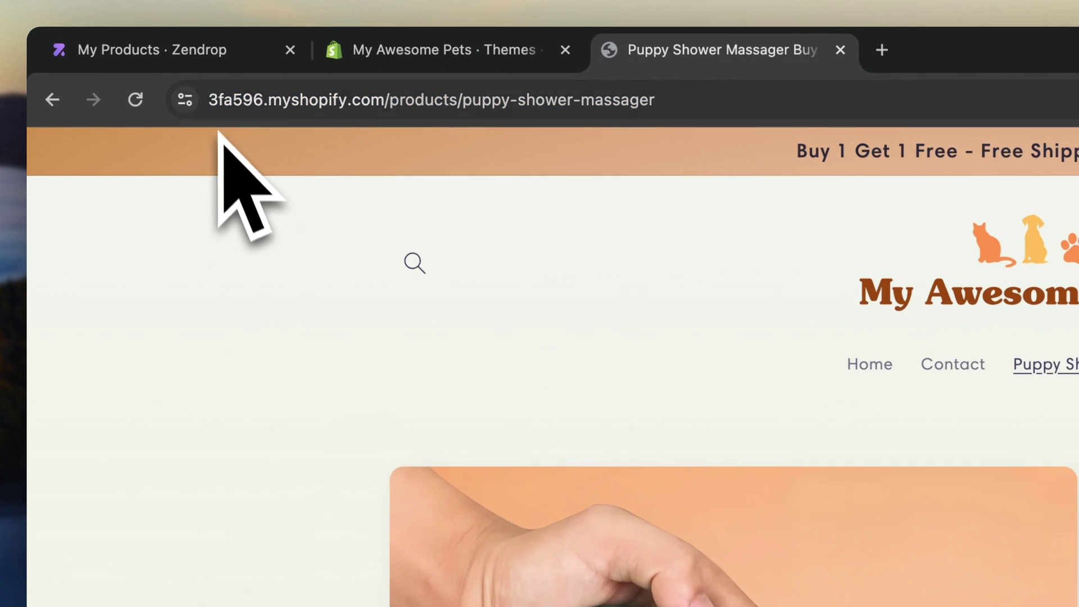
pyautogui.moveTo(212, 101); pyautogui.dragTo(385, 103)
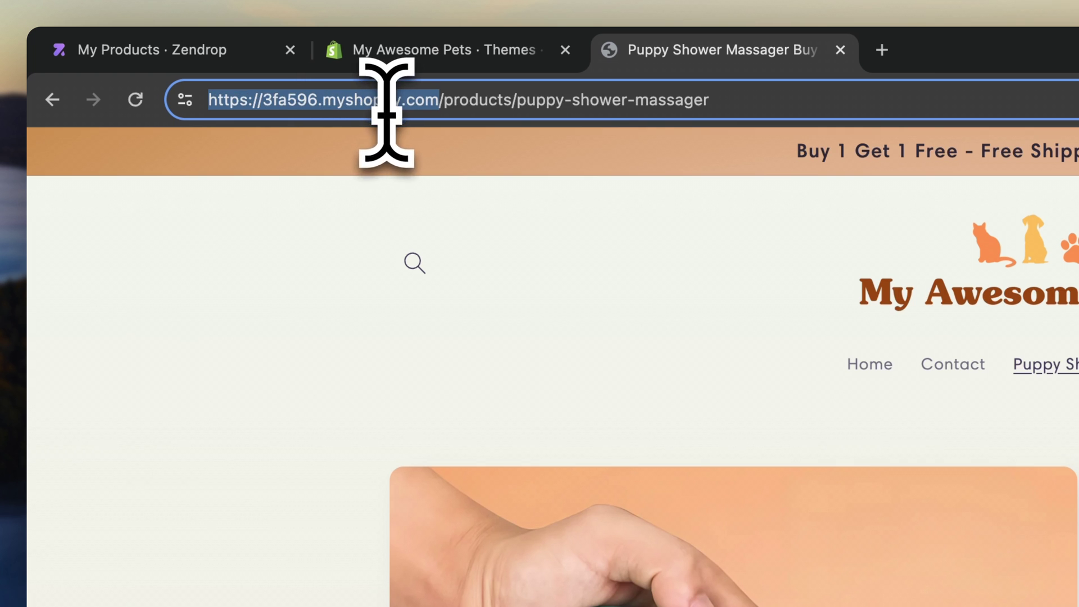
pyautogui.click(372, 168)
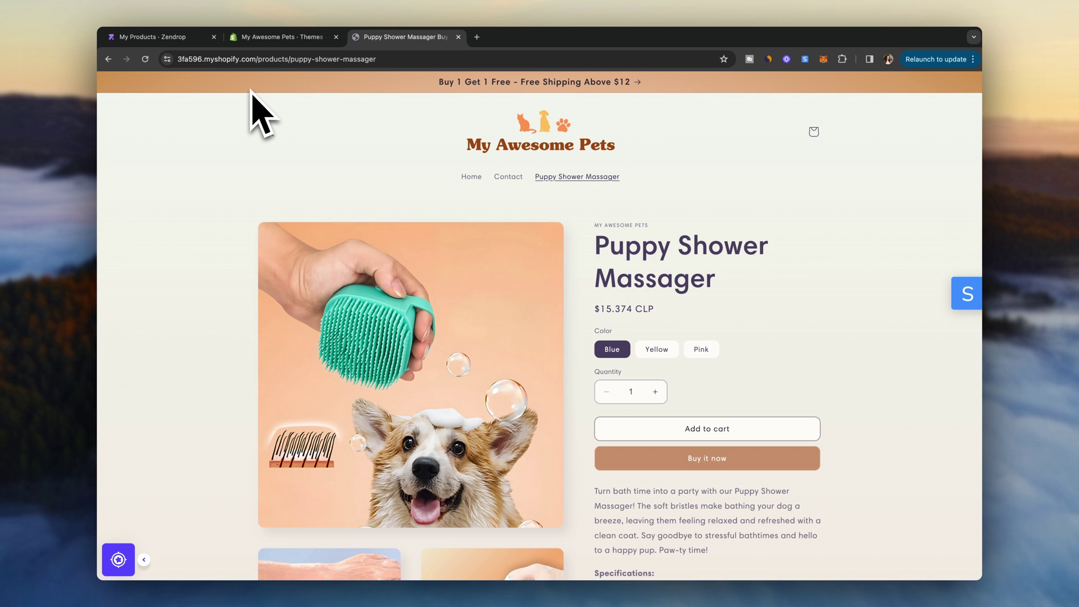
pyautogui.click(271, 37)
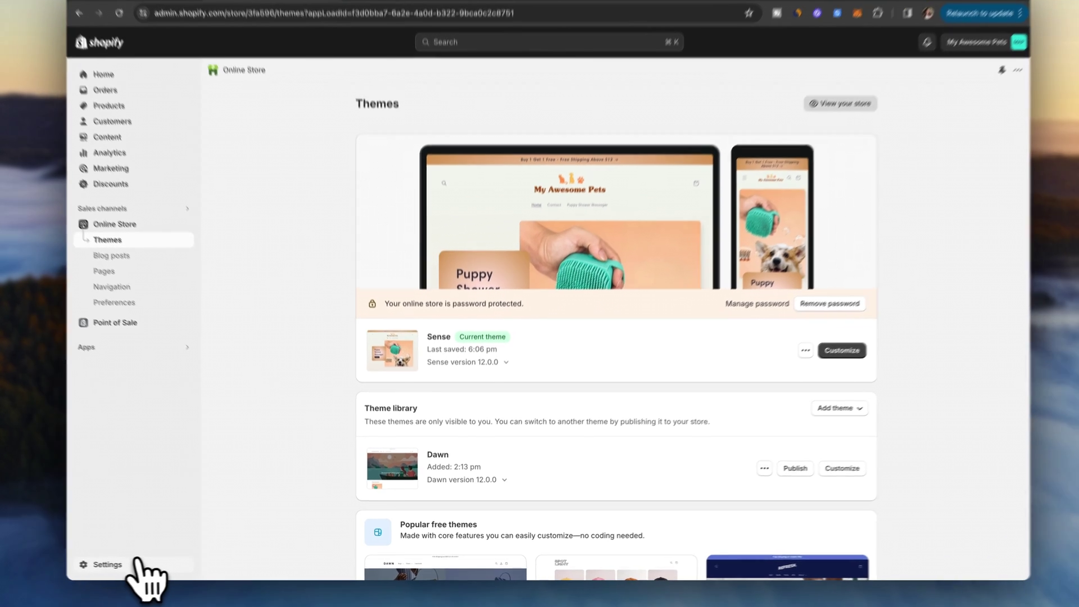
# Open Settings > Domains, preview Connect existing domain, and return to the domains list
pyautogui.click(136, 559)
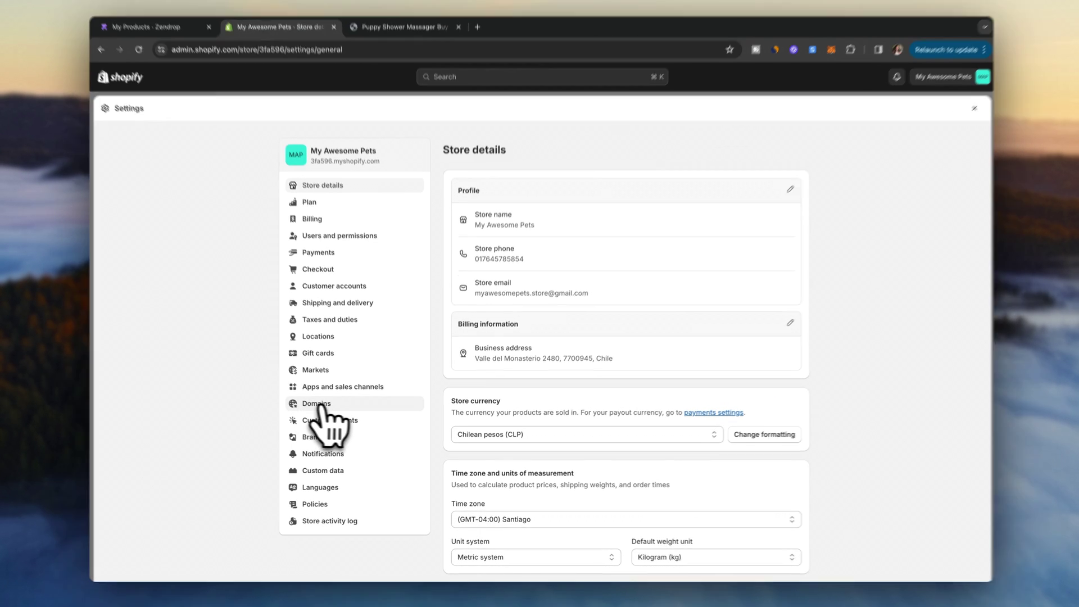
pyautogui.click(323, 403)
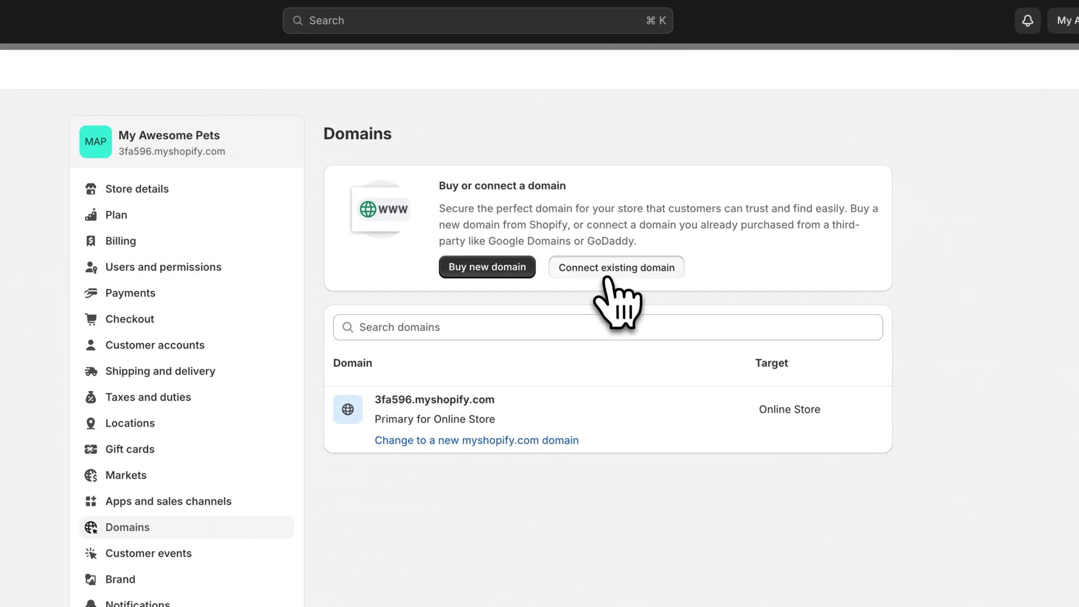
pyautogui.click(606, 275)
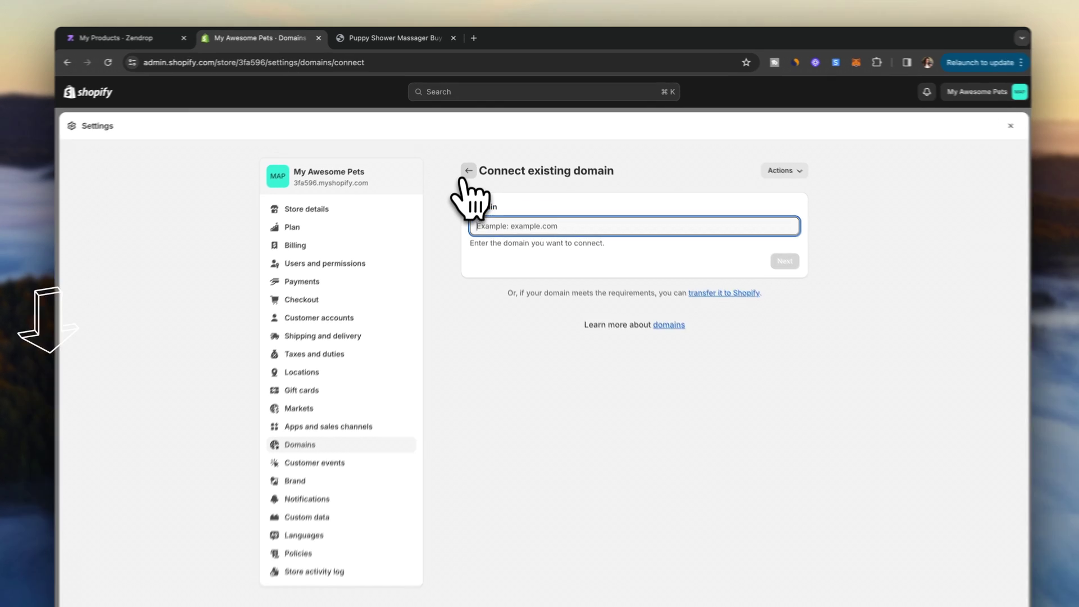
pyautogui.click(472, 156)
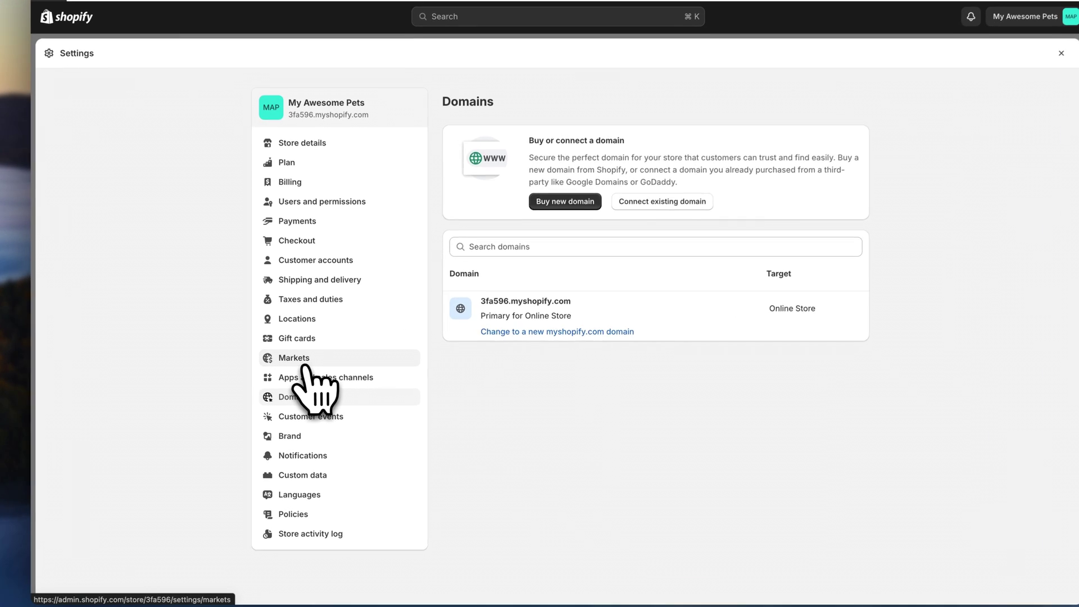
# Open the International market, review its 29 countries, and save it with Active status
pyautogui.click(303, 365)
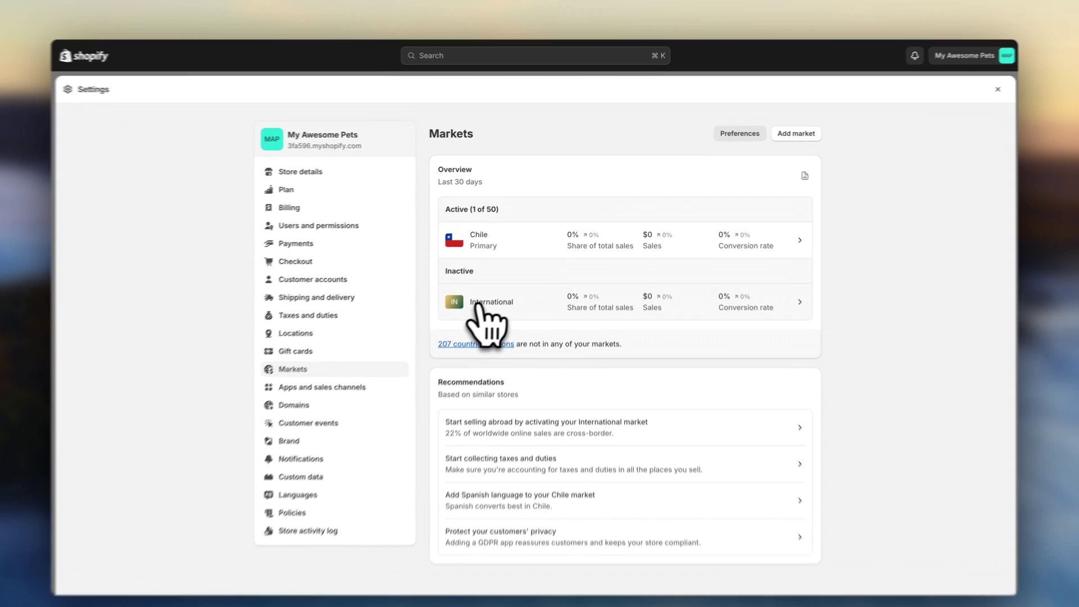
pyautogui.click(478, 291)
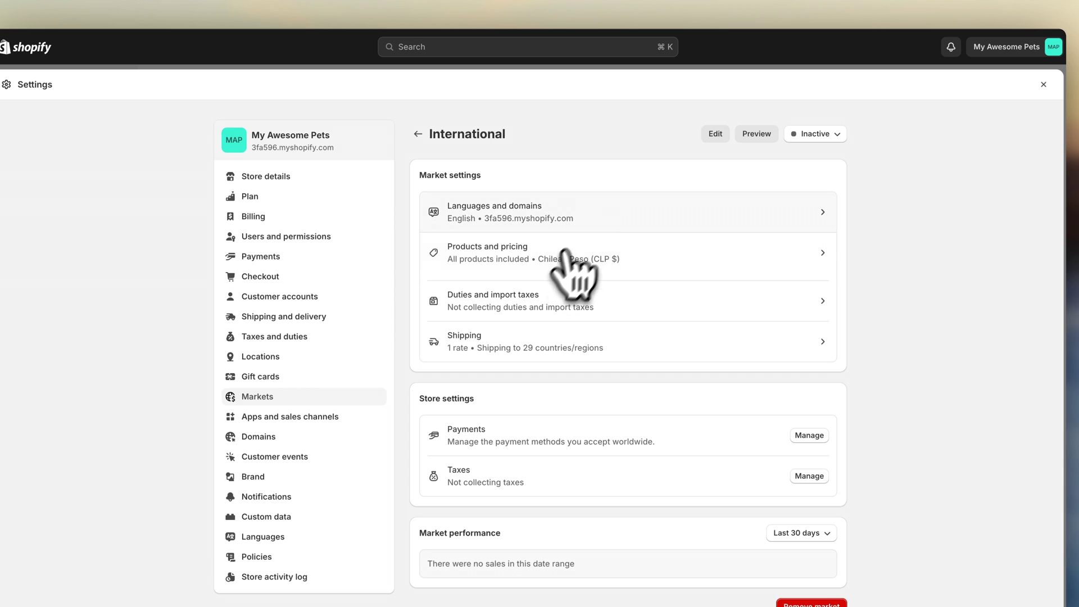
pyautogui.click(716, 134)
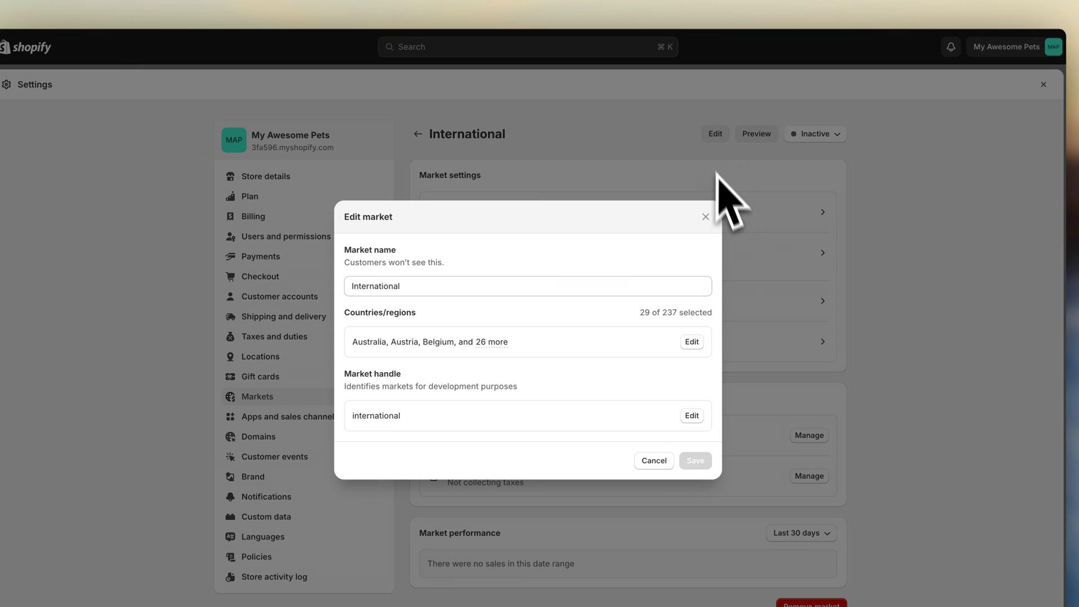
pyautogui.click(694, 343)
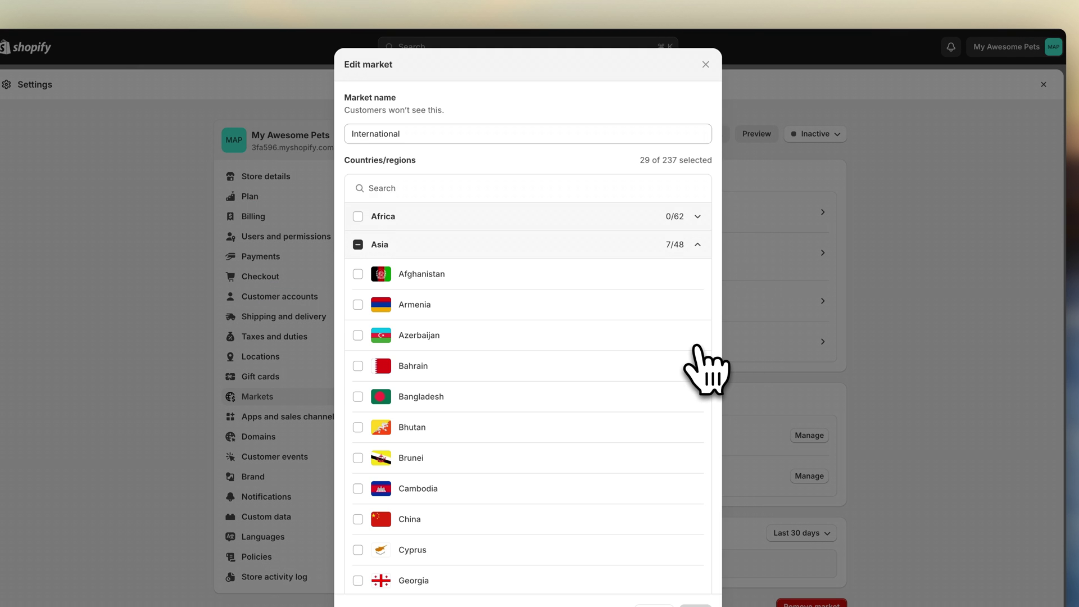
pyautogui.scroll(-15, 697, 360)
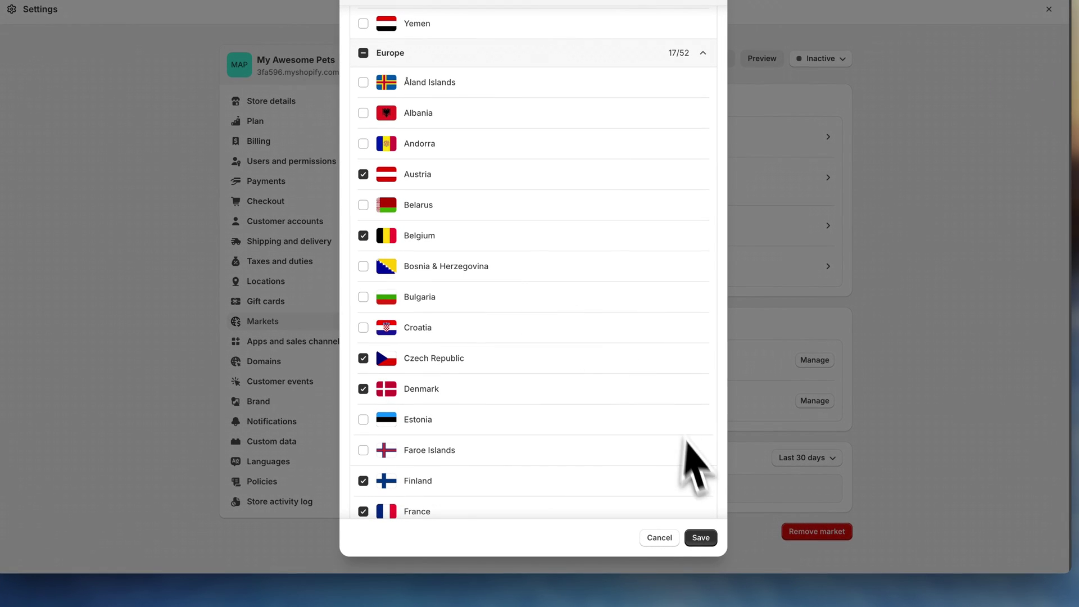
pyautogui.click(701, 538)
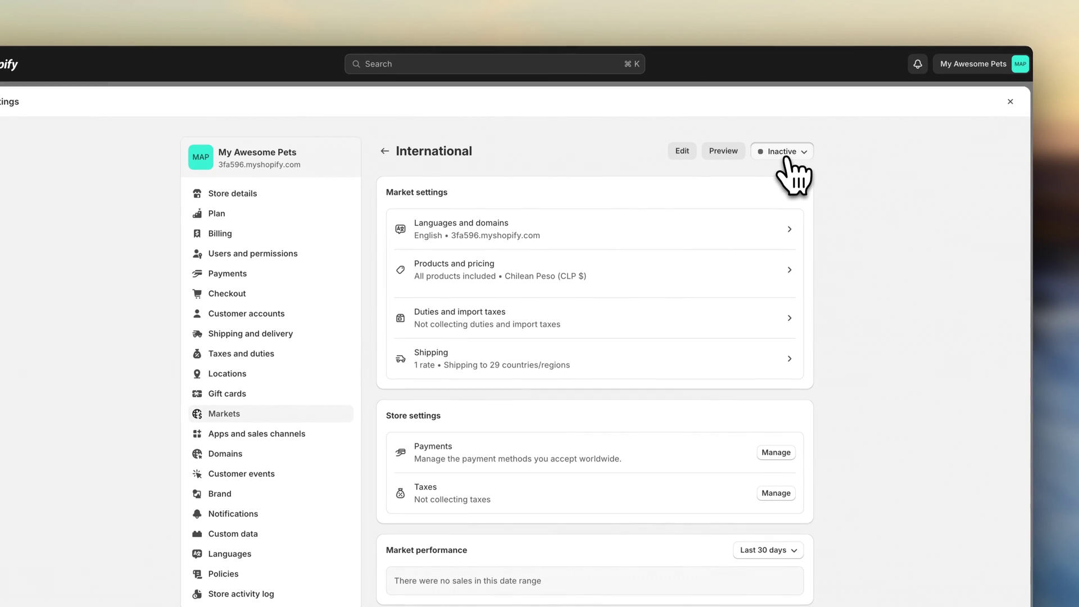
pyautogui.click(786, 160)
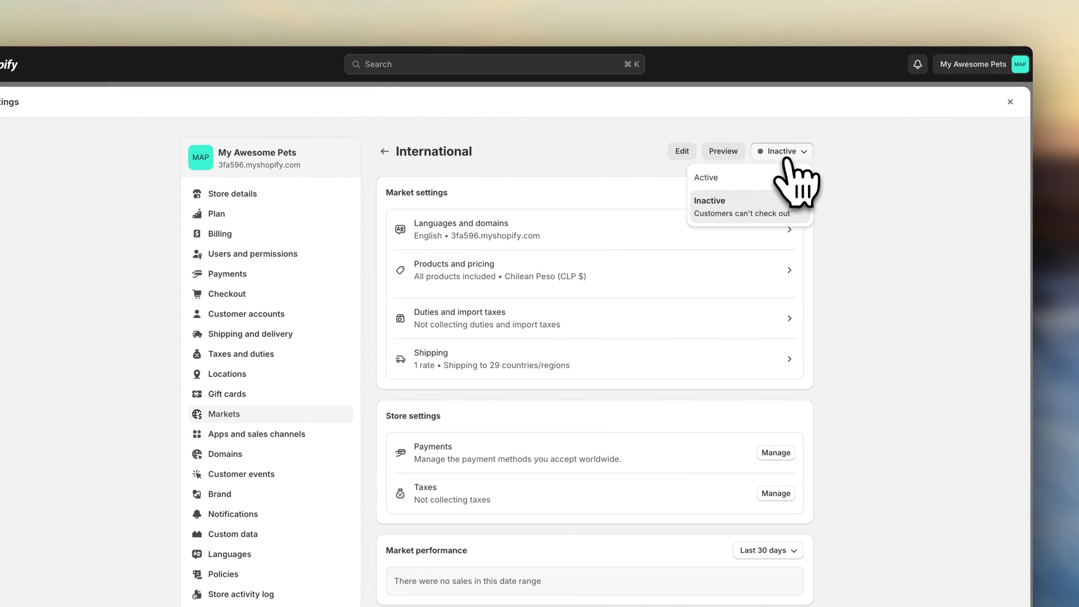
pyautogui.click(784, 177)
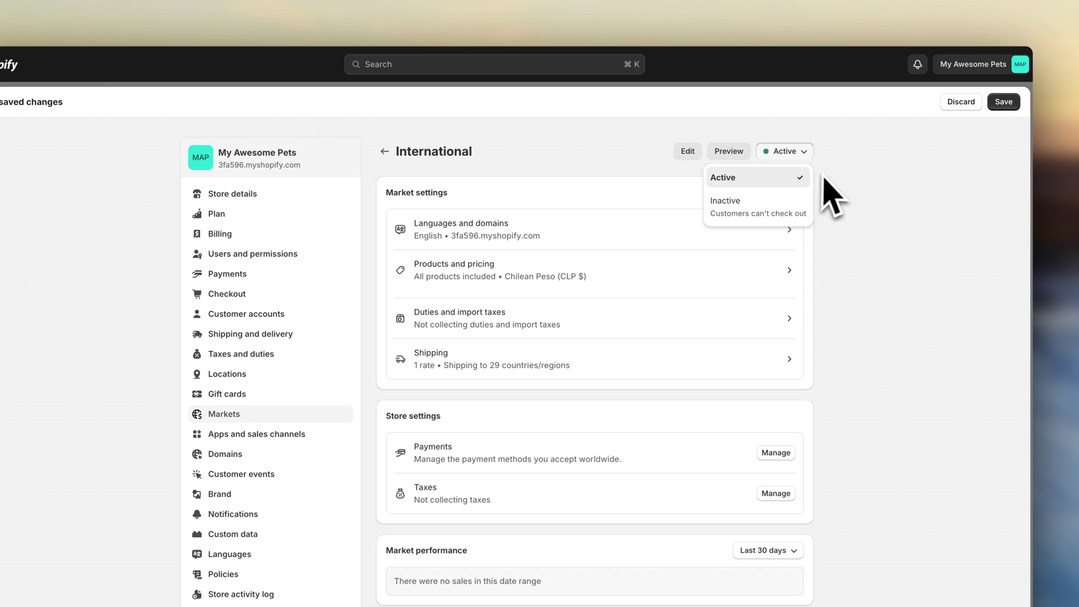
pyautogui.click(1004, 103)
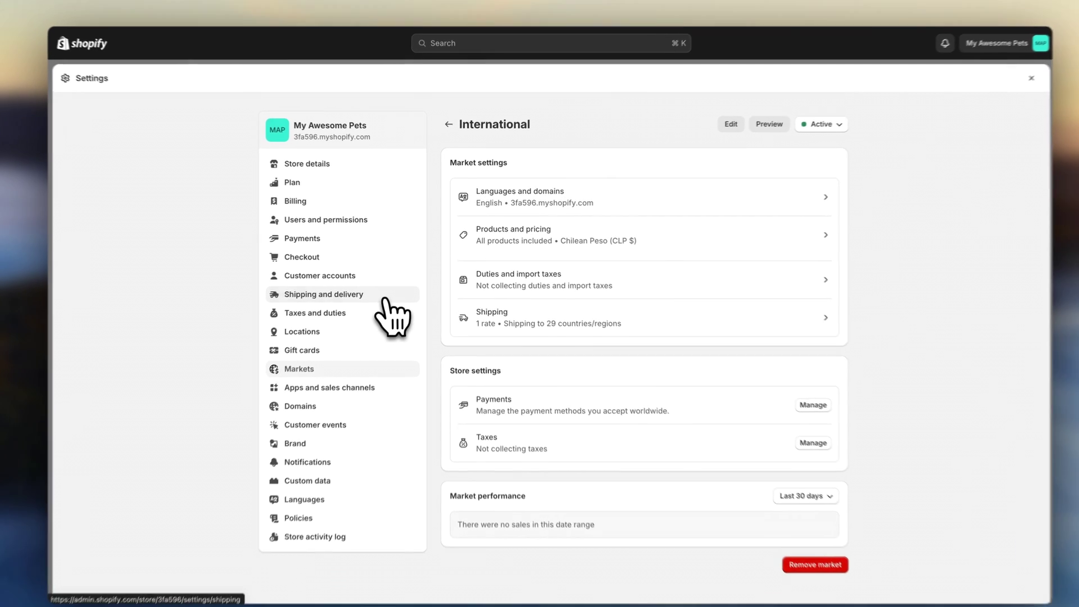
# Open the General shipping profile and expand the International zone's country list
pyautogui.click(389, 287)
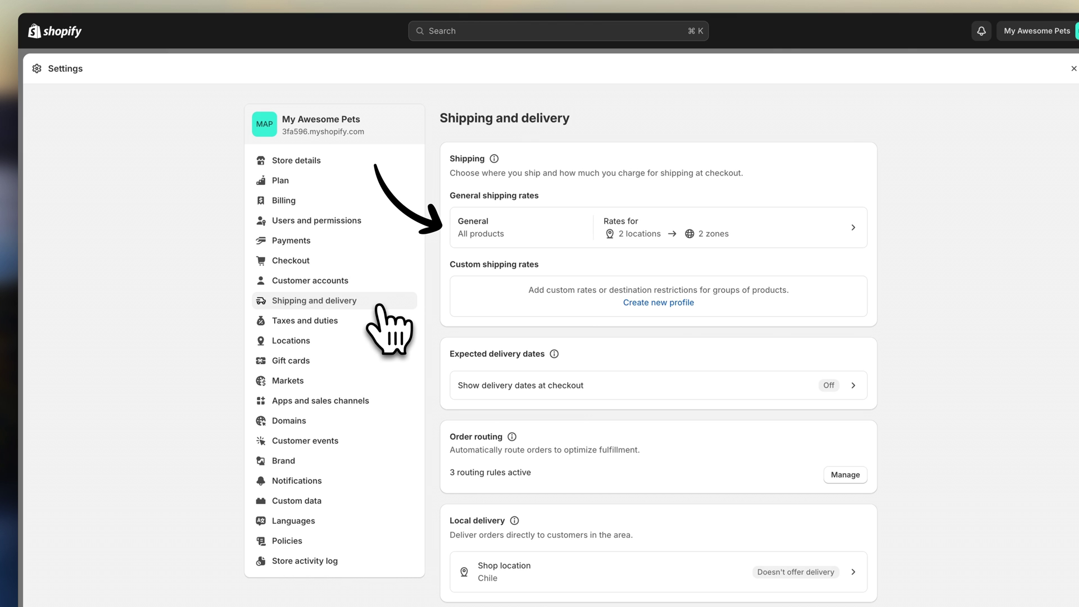
pyautogui.click(531, 235)
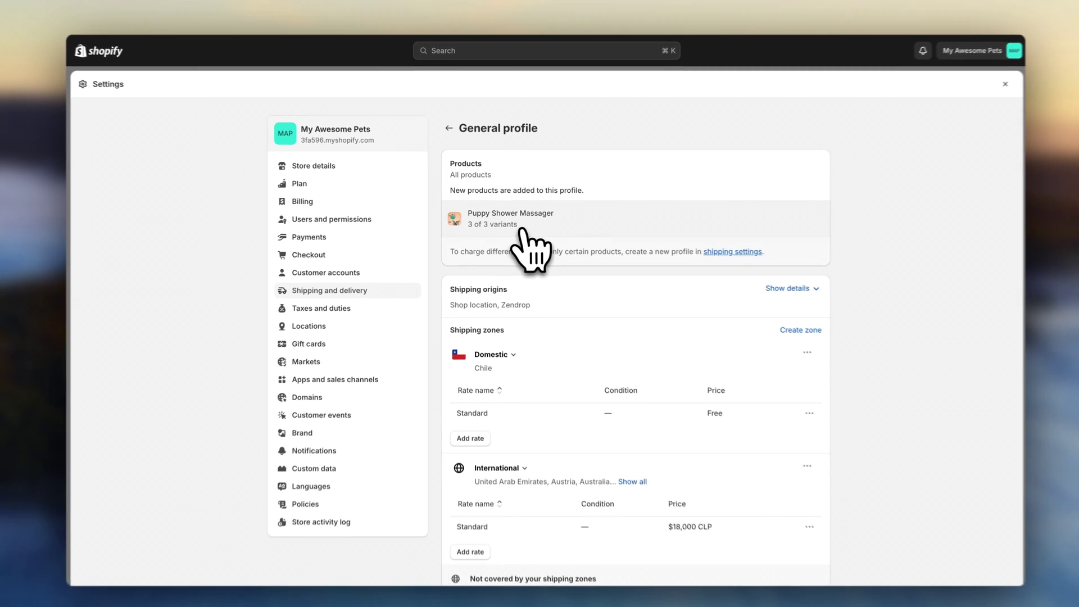
pyautogui.scroll(-5, 520, 236)
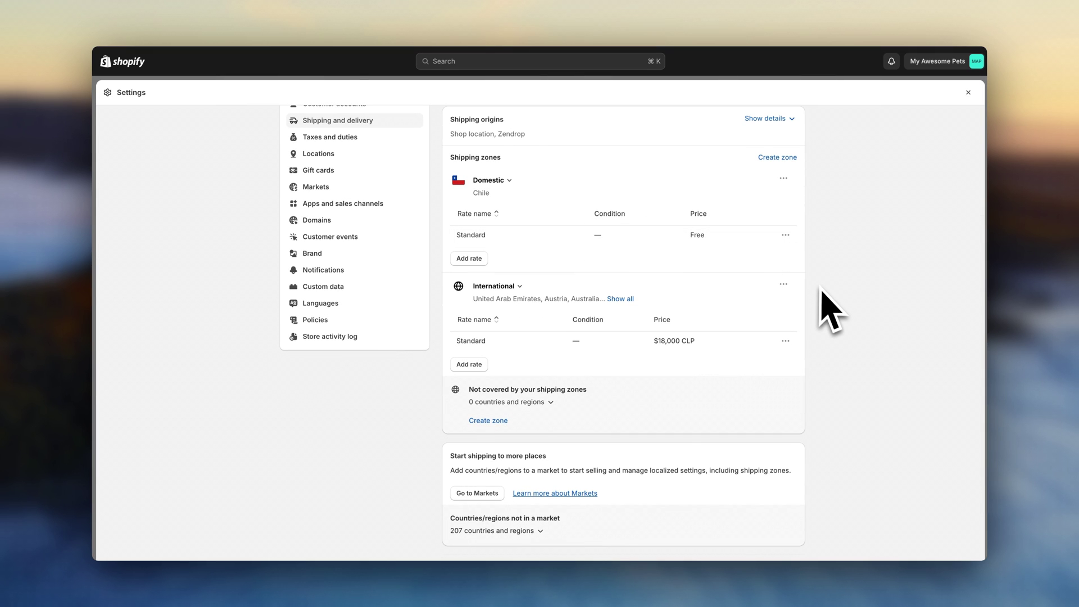
pyautogui.scroll(2, 822, 288)
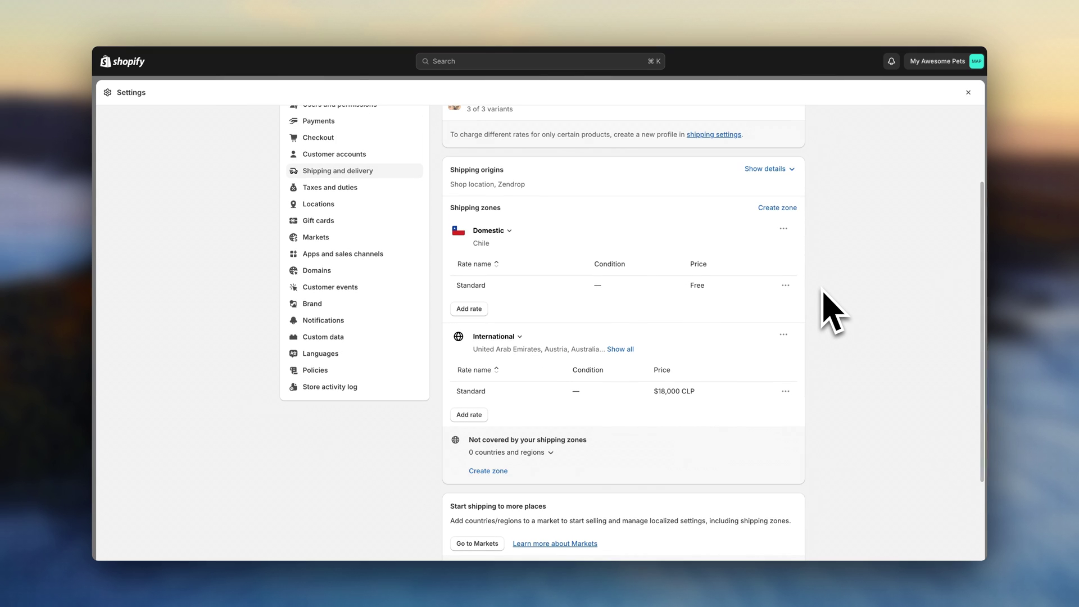
pyautogui.click(621, 349)
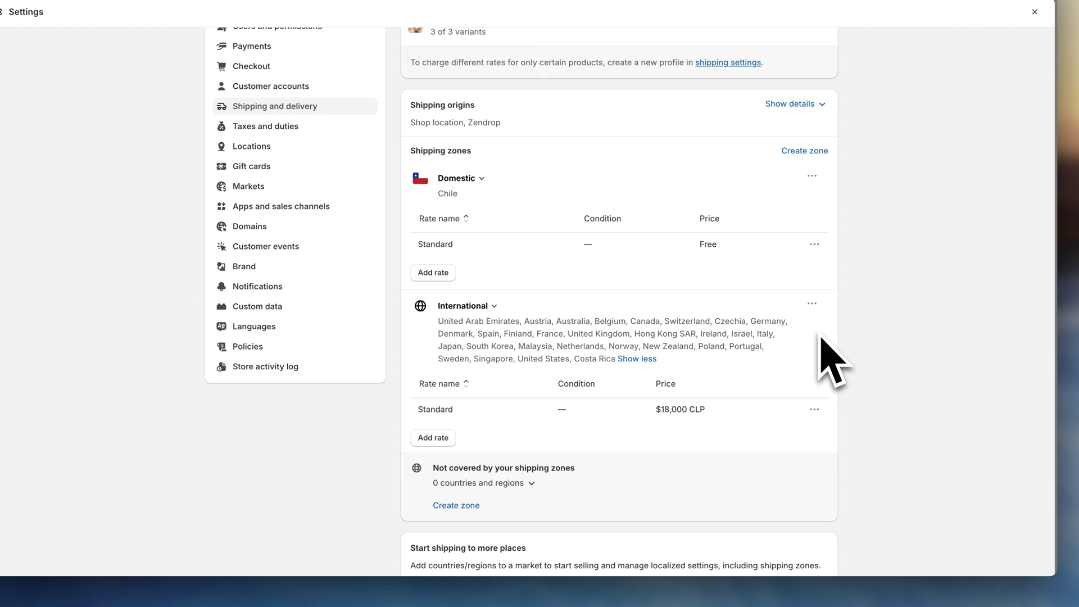
# Change the International Standard rate price from 18,000 to 0 and save the profile
pyautogui.click(815, 409)
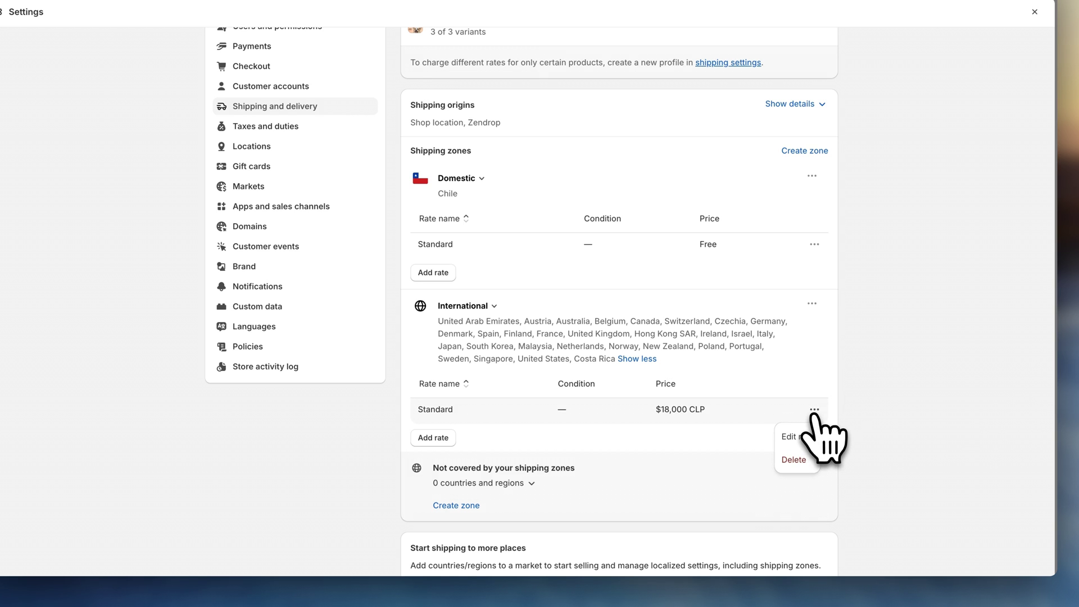
pyautogui.click(809, 437)
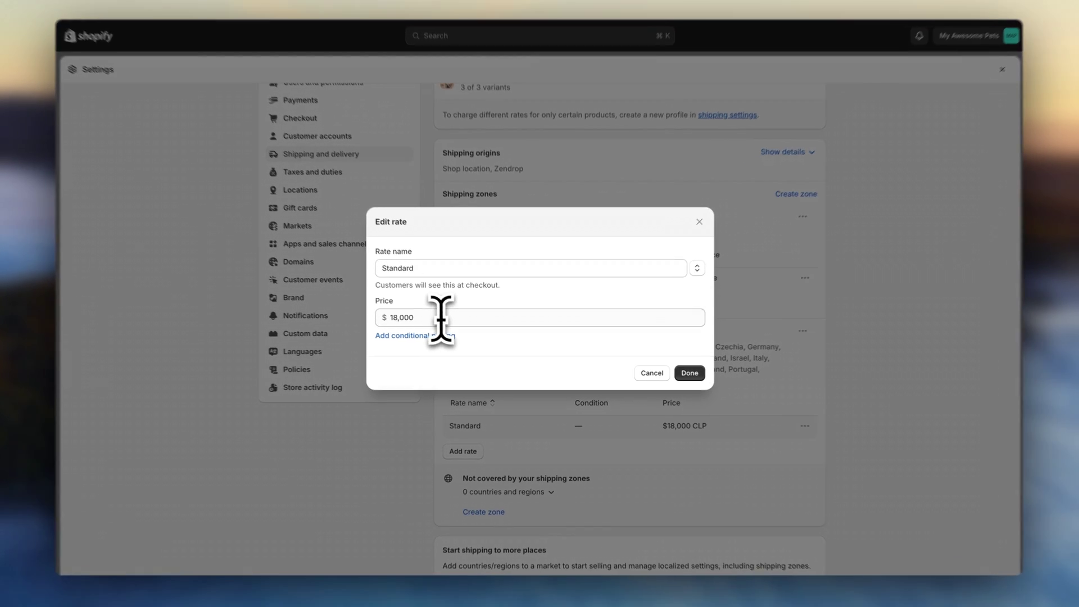
pyautogui.click(400, 321)
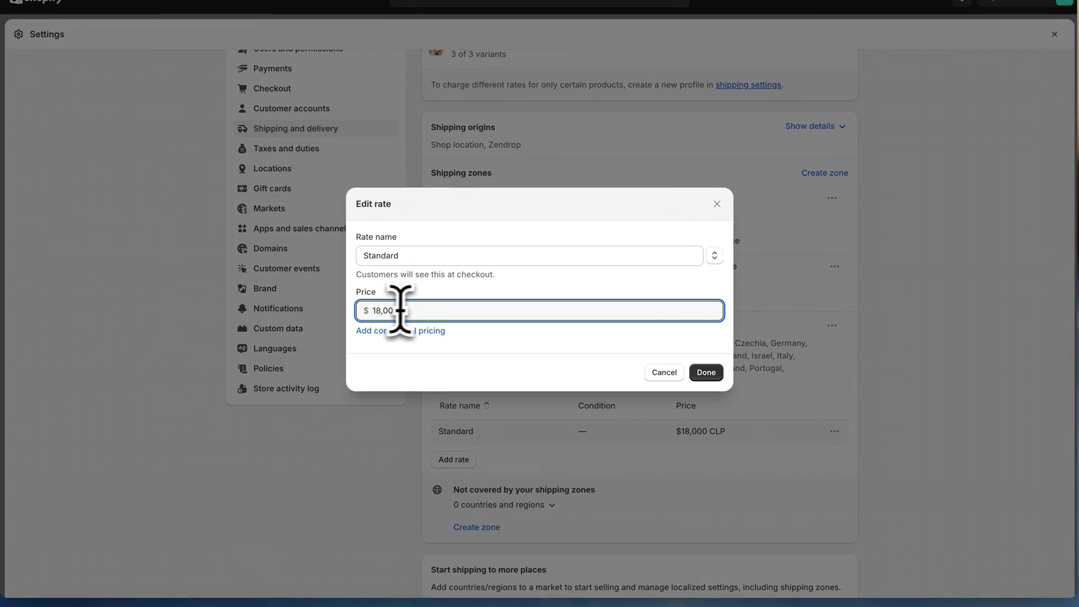
pyautogui.doubleClick(372, 311)
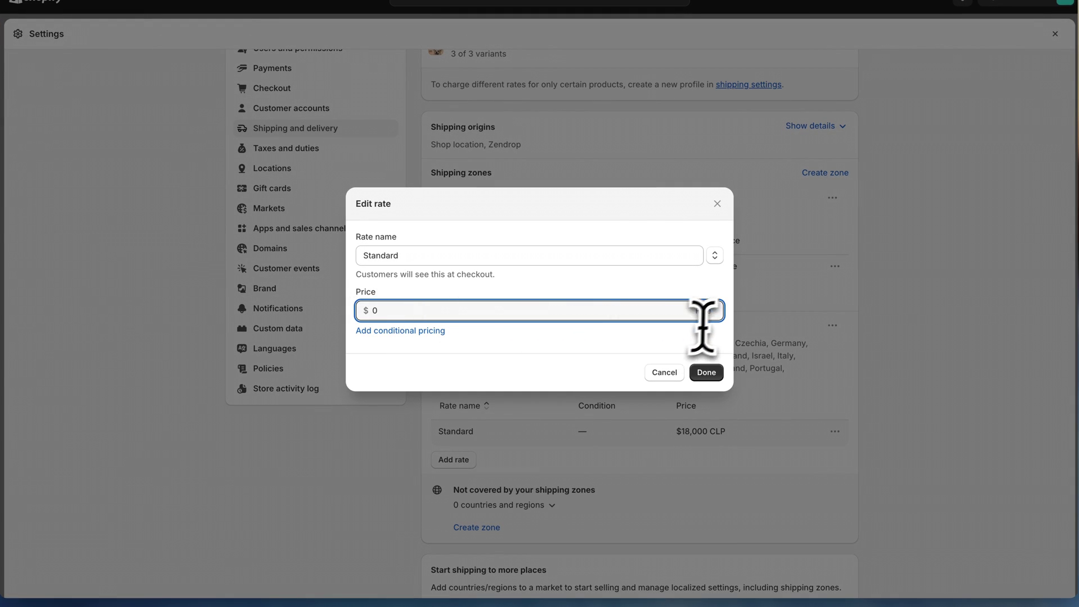
pyautogui.click(708, 372)
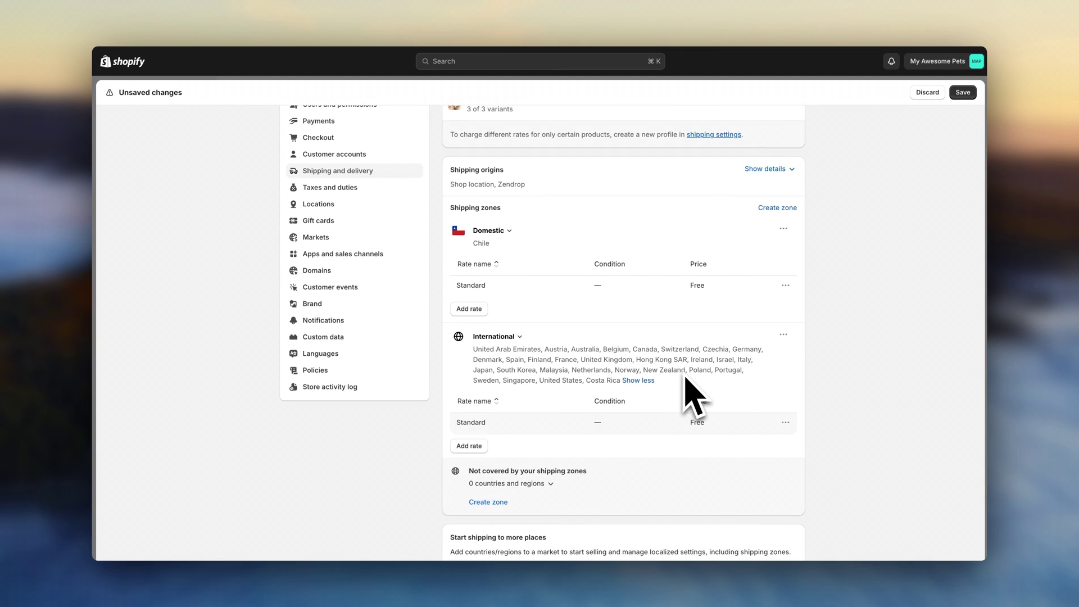
pyautogui.scroll(-2, 730, 388)
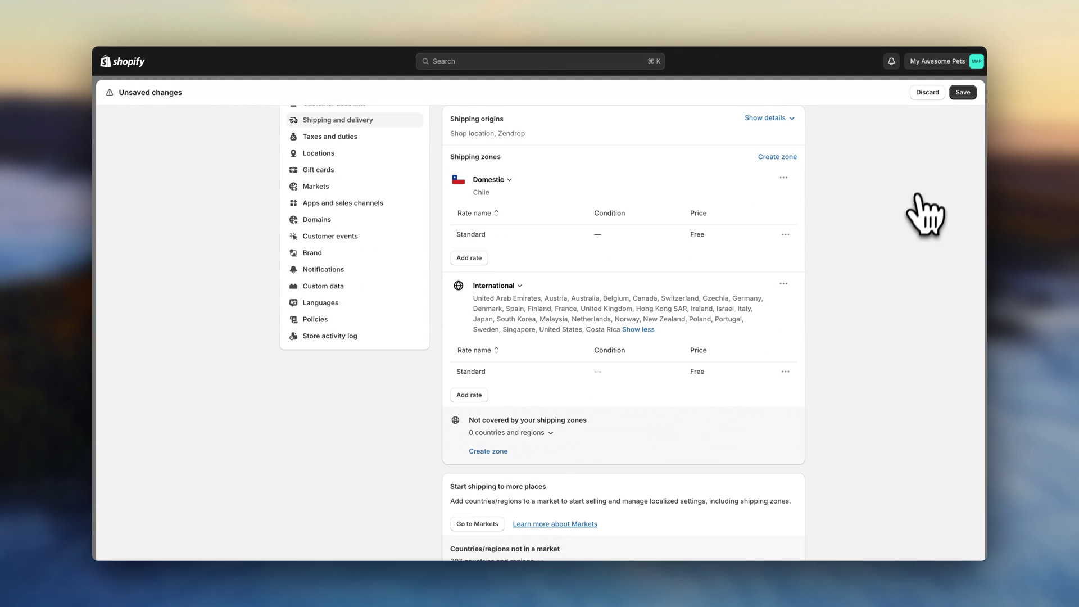
pyautogui.click(963, 93)
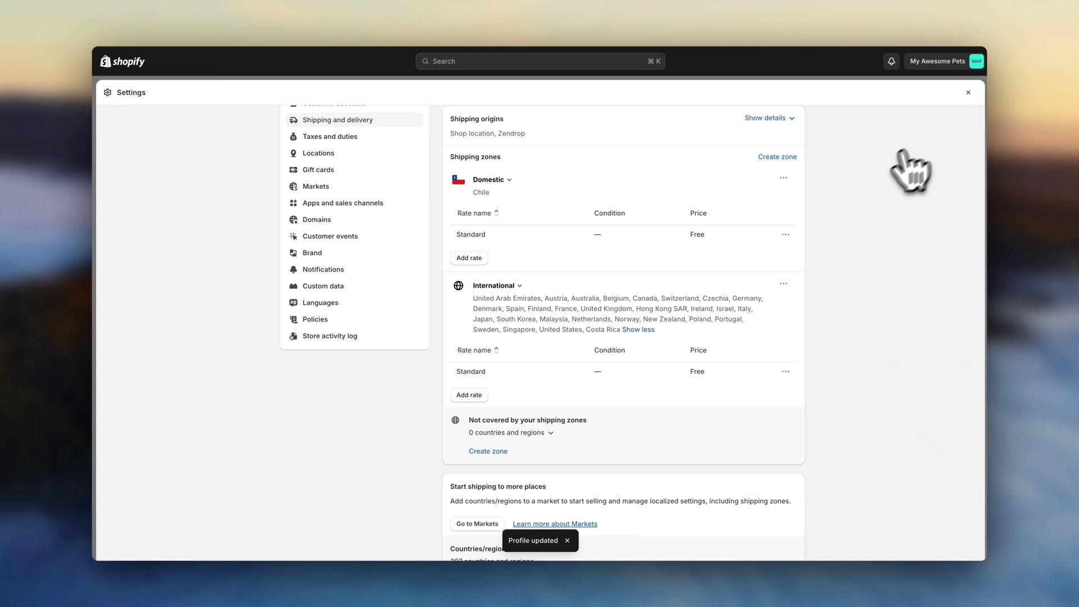
pyautogui.scroll(5, 868, 192)
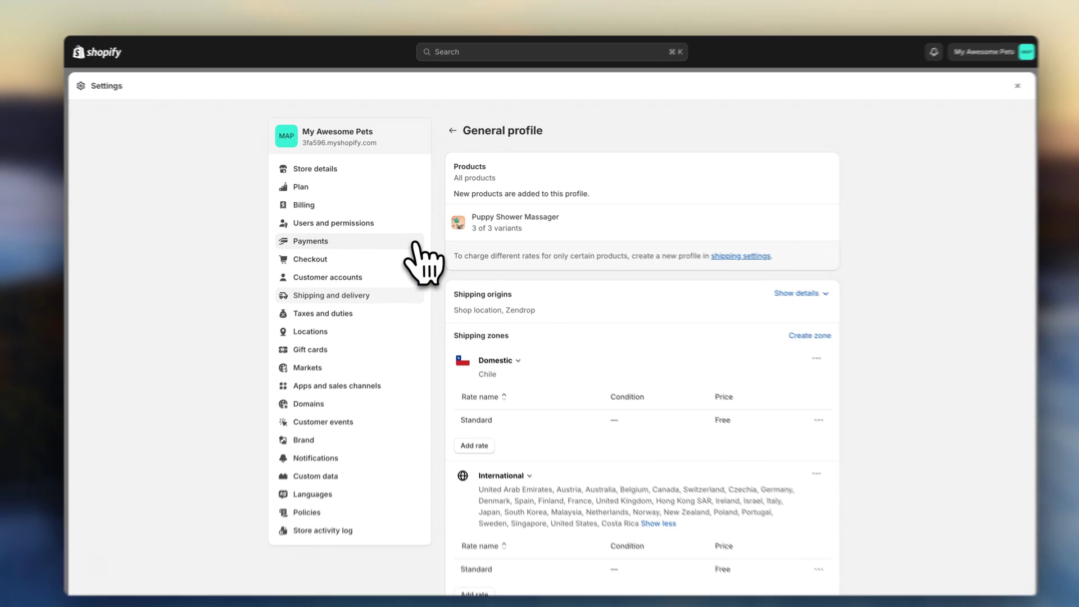
# Open Payments settings, browse Add payment method by provider, then return to the PayPal listing
pyautogui.click(414, 242)
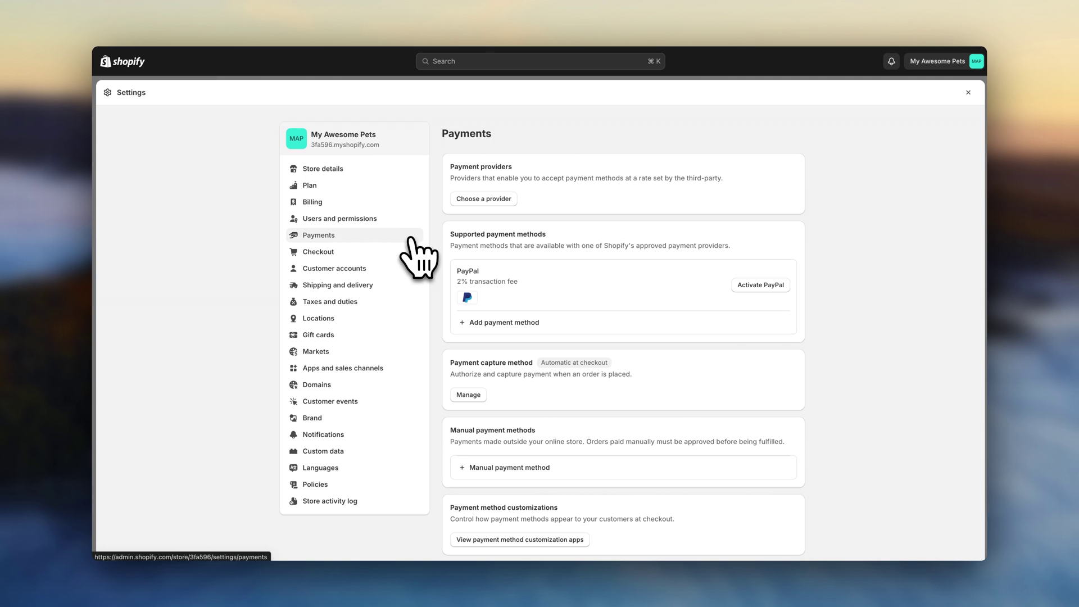
pyautogui.click(489, 324)
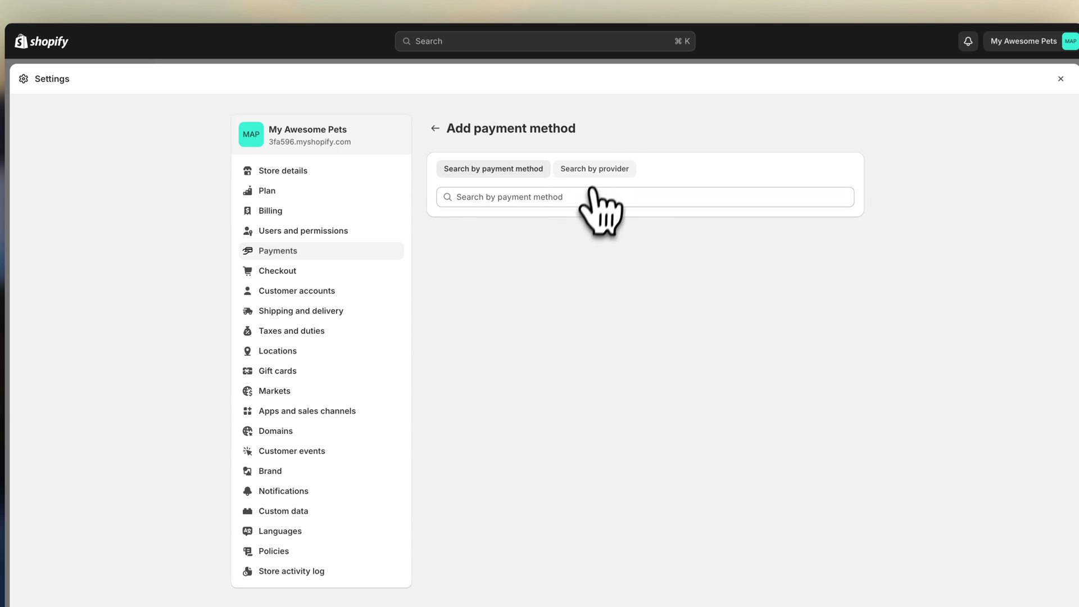
pyautogui.click(595, 169)
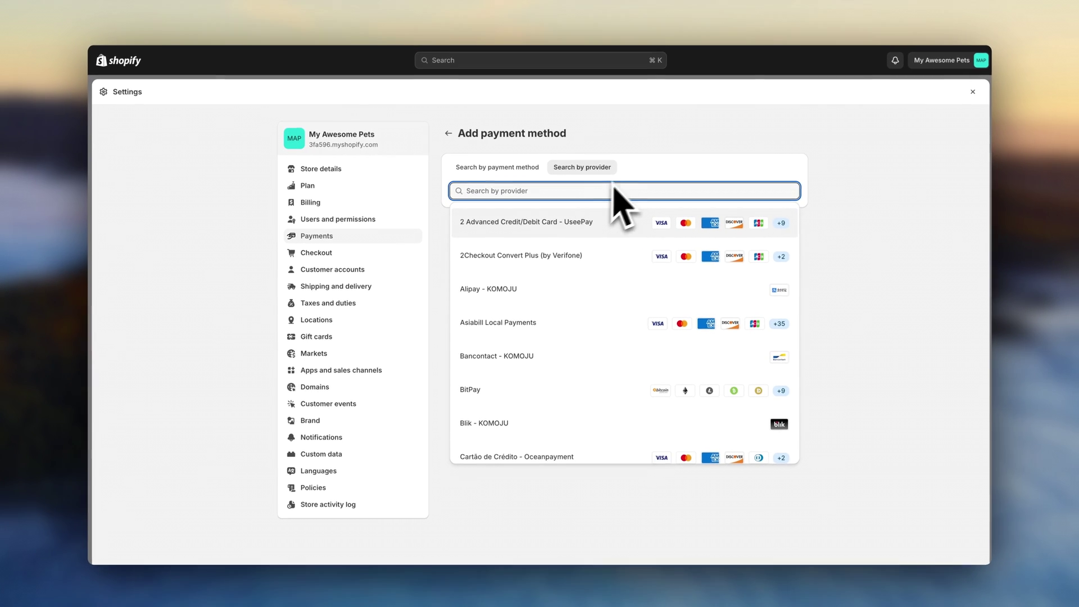
pyautogui.click(450, 134)
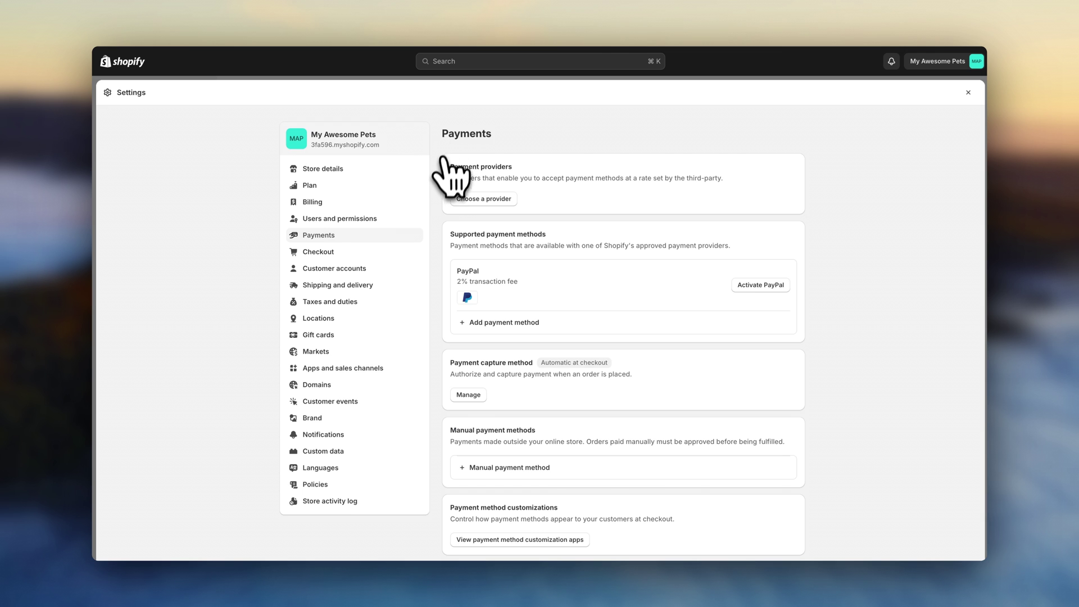
pyautogui.scroll(-3, 447, 194)
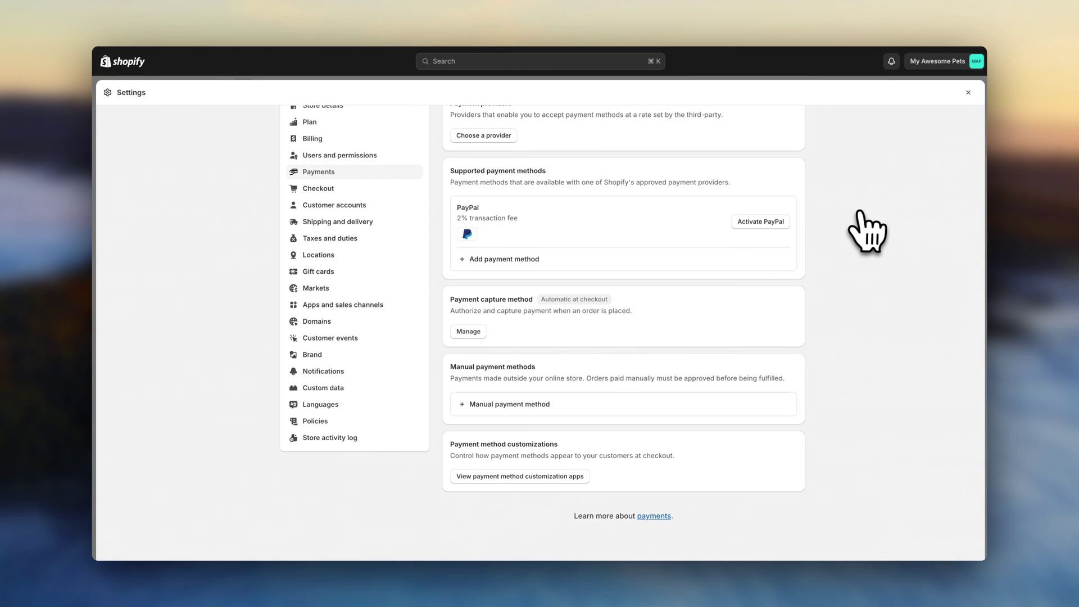
pyautogui.scroll(2, 860, 214)
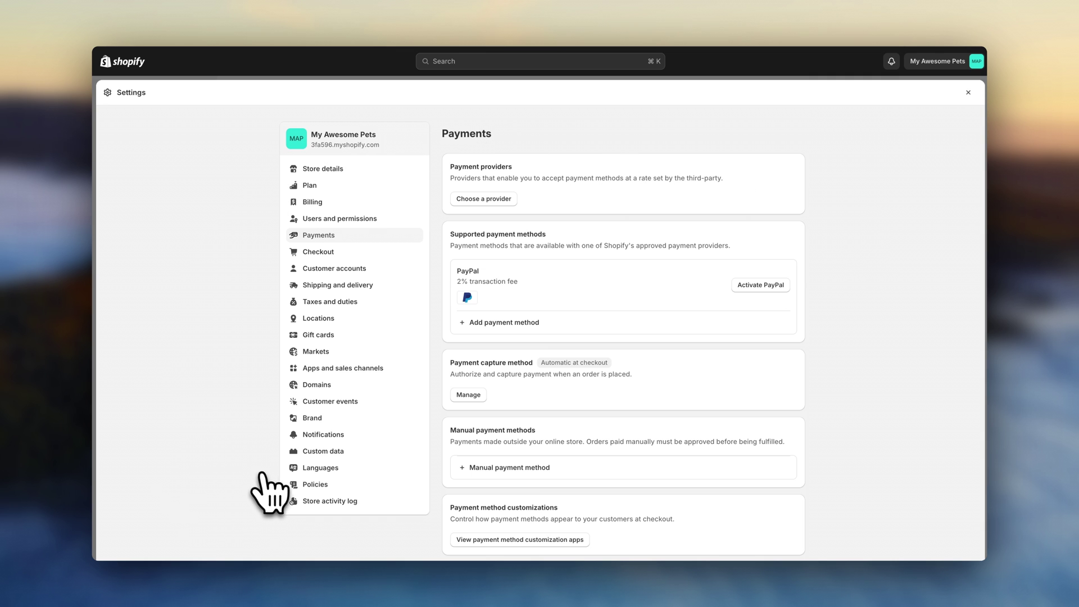
# In Policies, fill the Terms of service from the template text
pyautogui.click(294, 485)
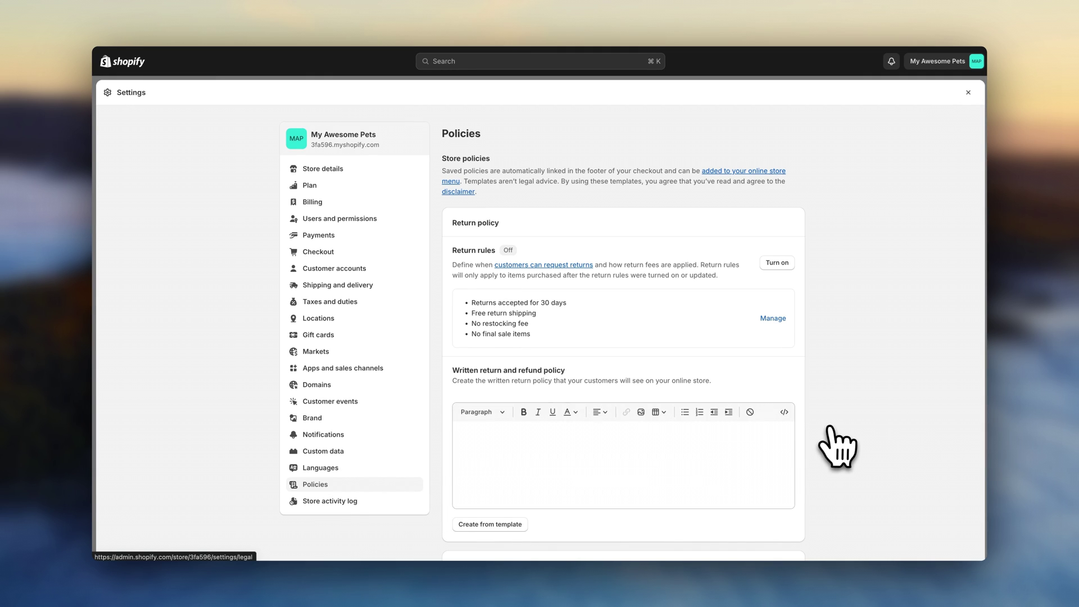
pyautogui.scroll(-3, 837, 445)
pyautogui.scroll(-10, 838, 446)
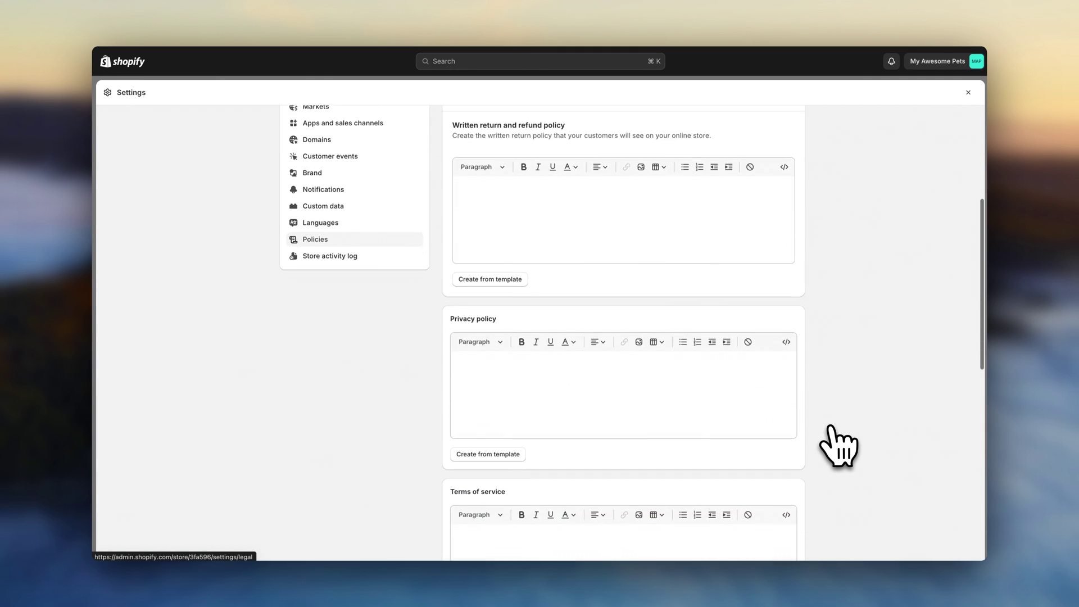
pyautogui.scroll(-5, 838, 445)
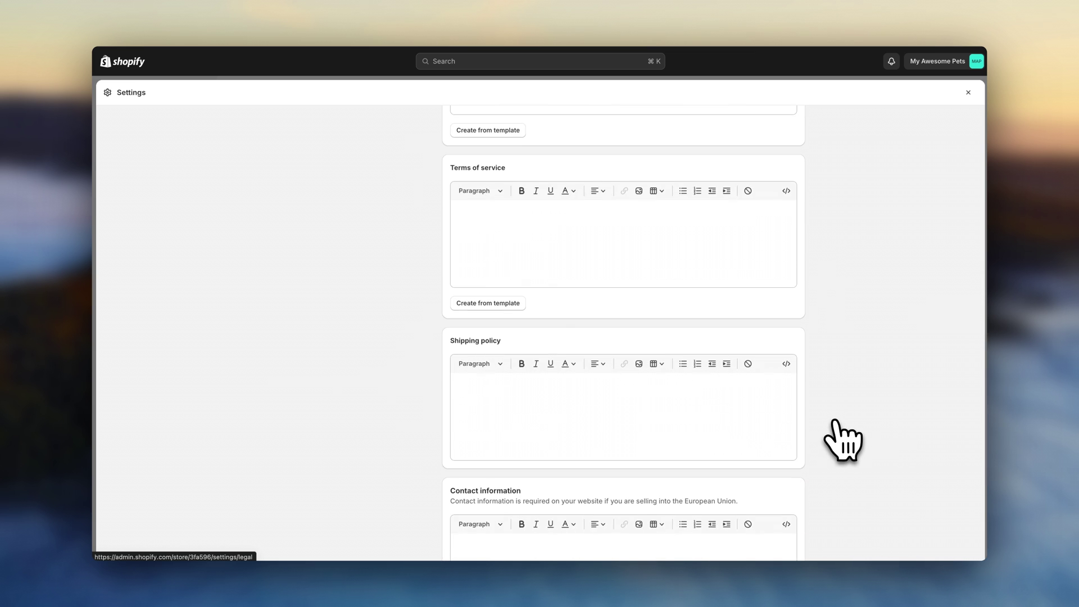
pyautogui.scroll(3, 837, 441)
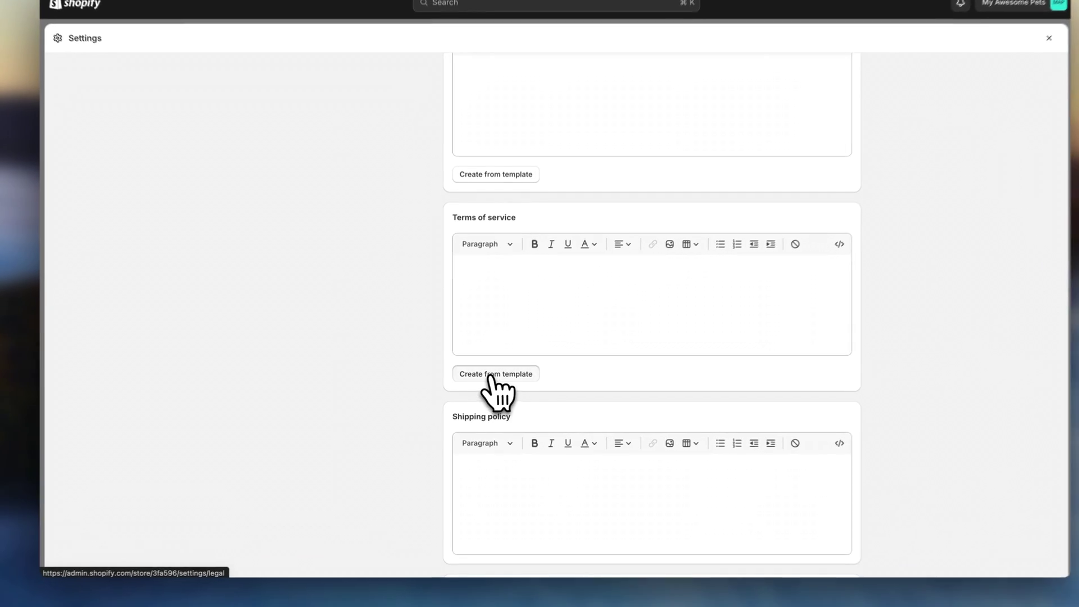
pyautogui.click(488, 384)
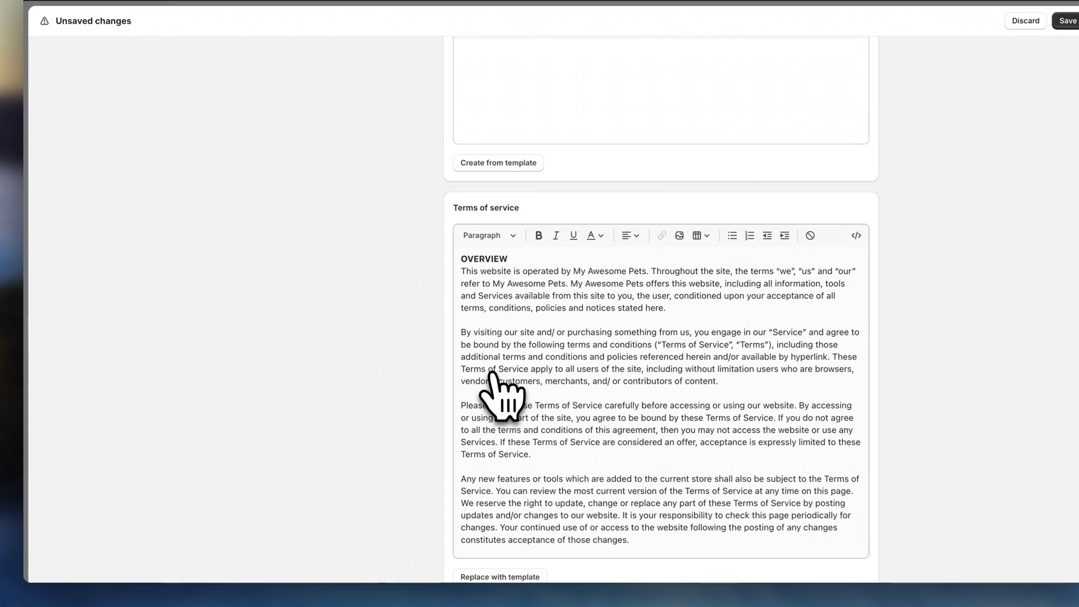
# Fill the return and refund policy from its template and save the policies
pyautogui.scroll(-3, 385, 374)
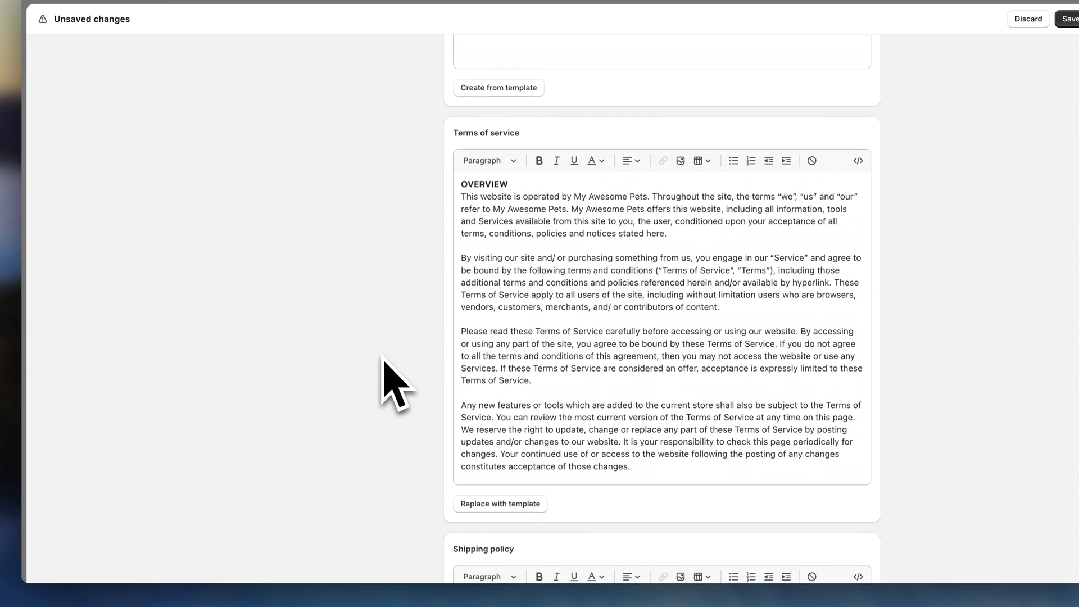
pyautogui.scroll(3, 383, 362)
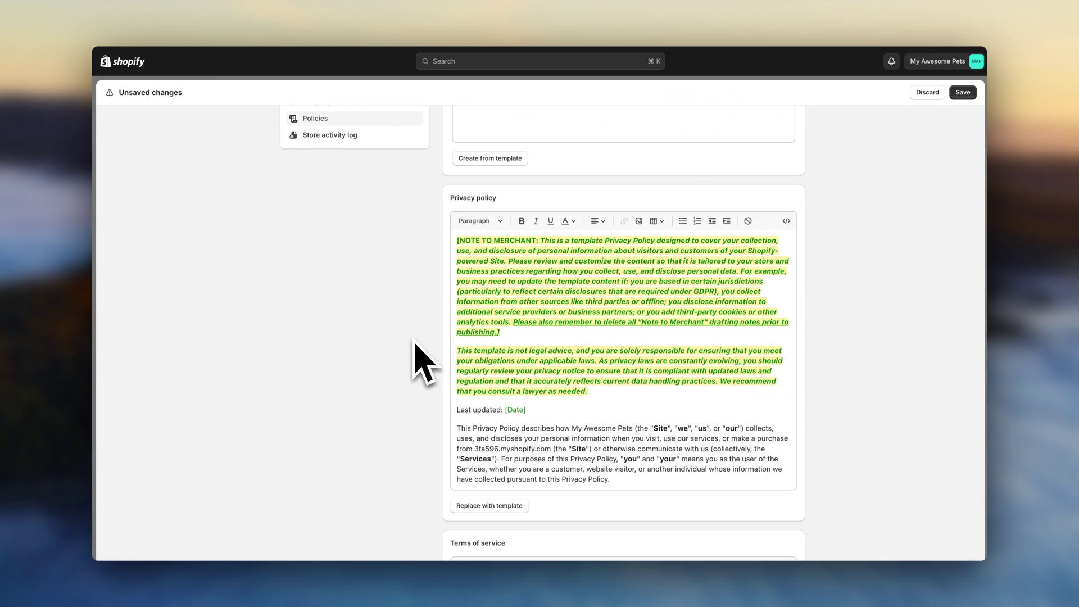
pyautogui.scroll(5, 416, 347)
pyautogui.click(493, 443)
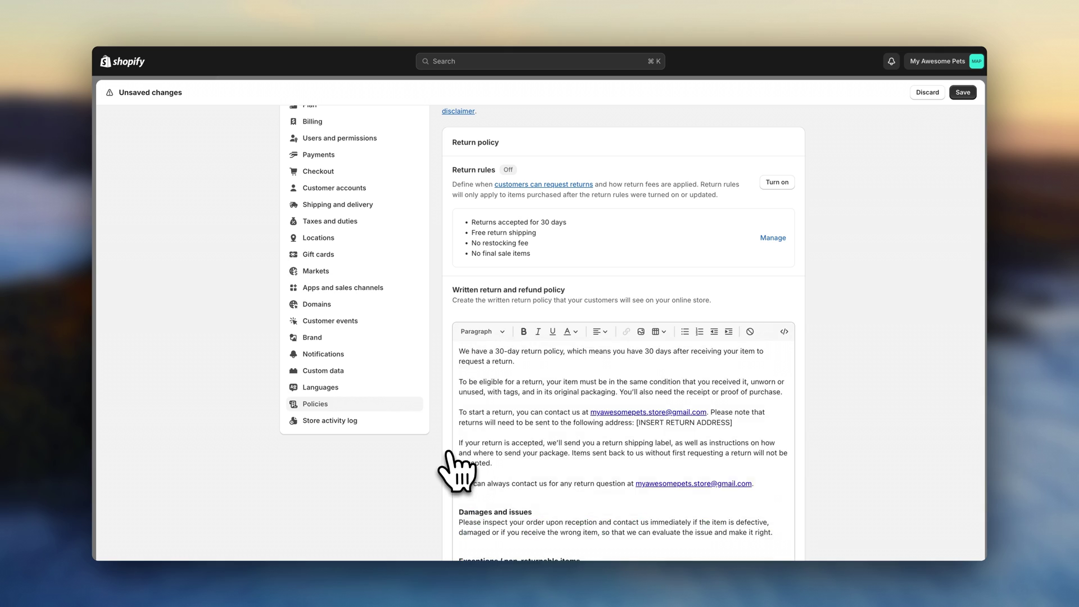
pyautogui.scroll(-15, 494, 455)
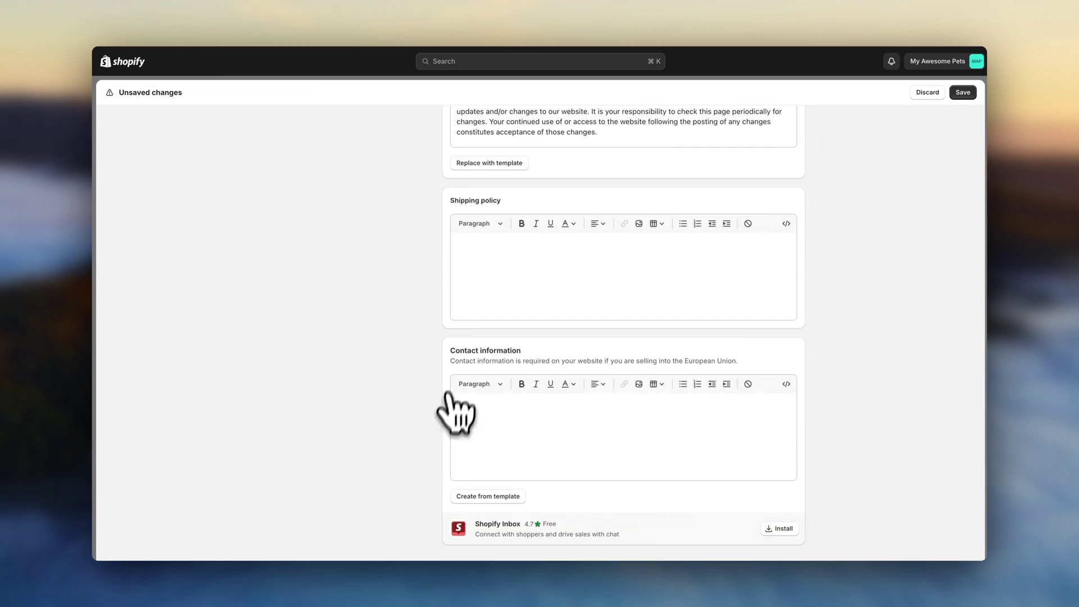
pyautogui.scroll(20, 877, 360)
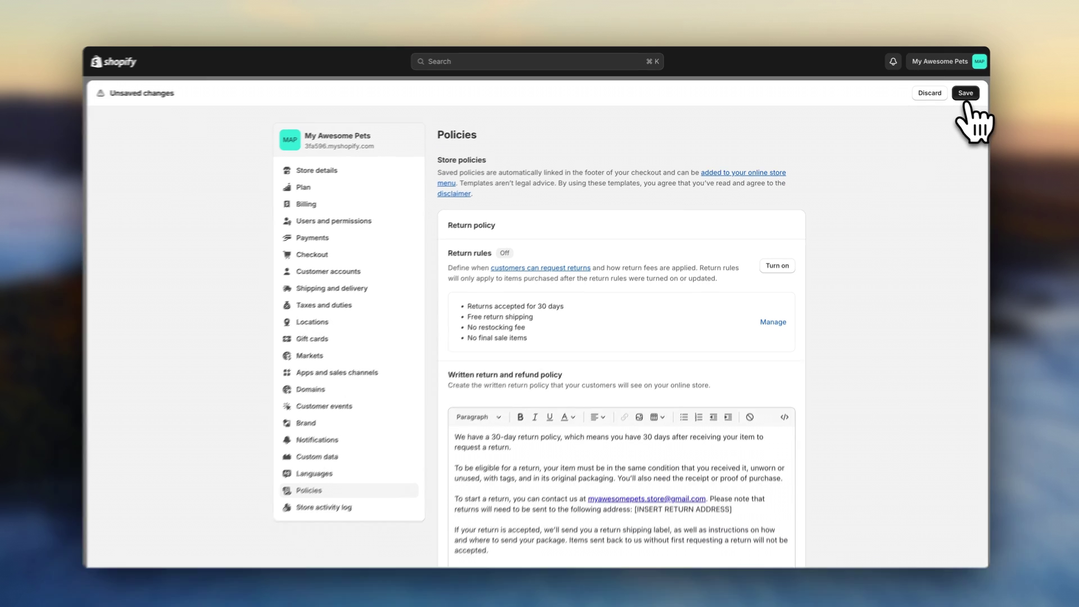
pyautogui.click(966, 94)
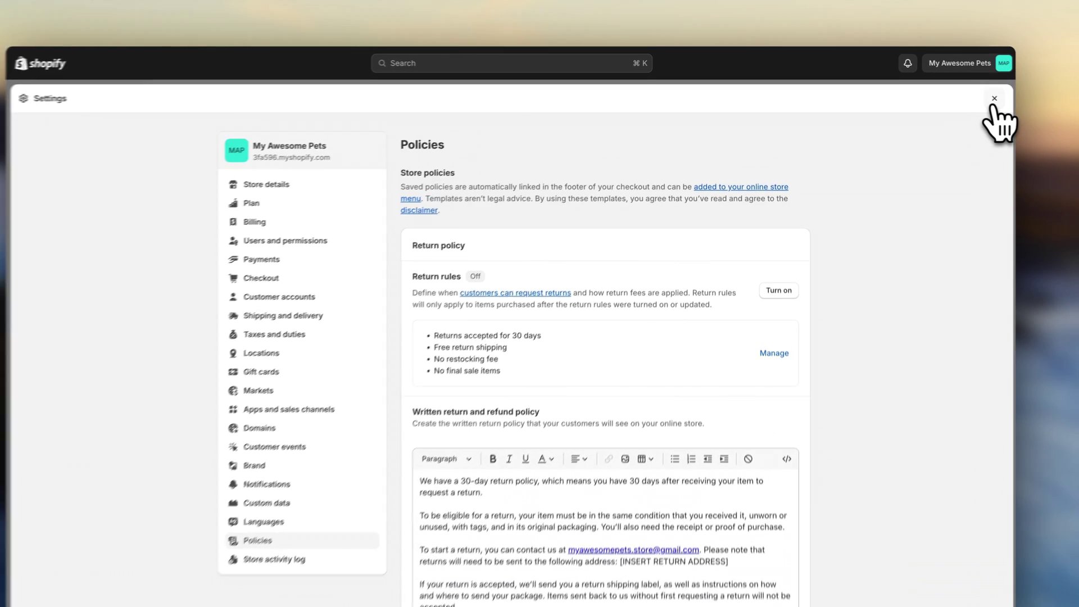
# Add a 'Privacy Policy' item to the Footer menu, linked to the Privacy Policy page
pyautogui.click(968, 92)
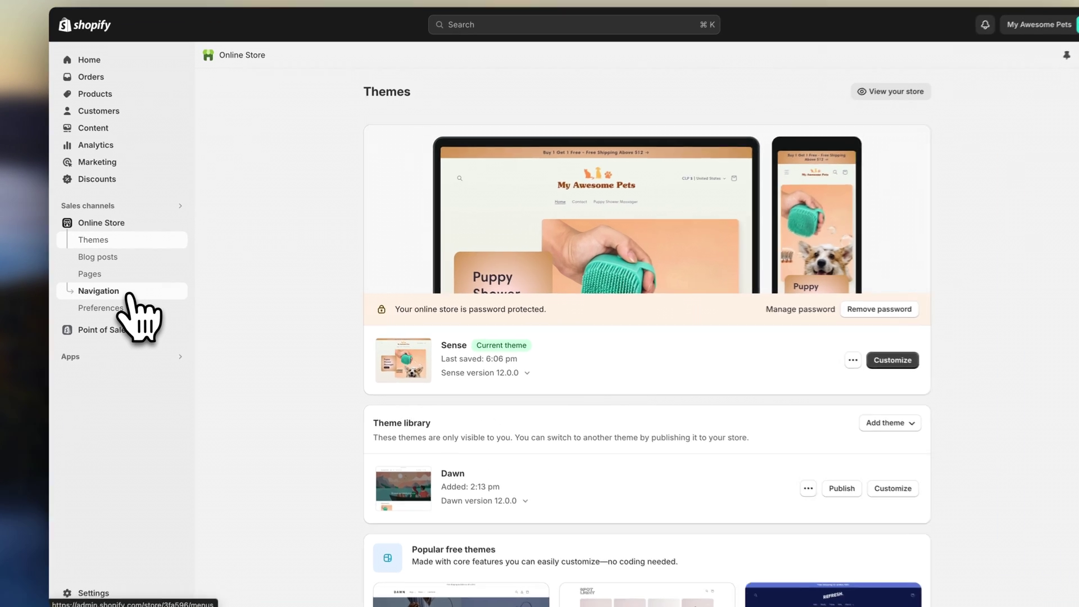
pyautogui.click(158, 290)
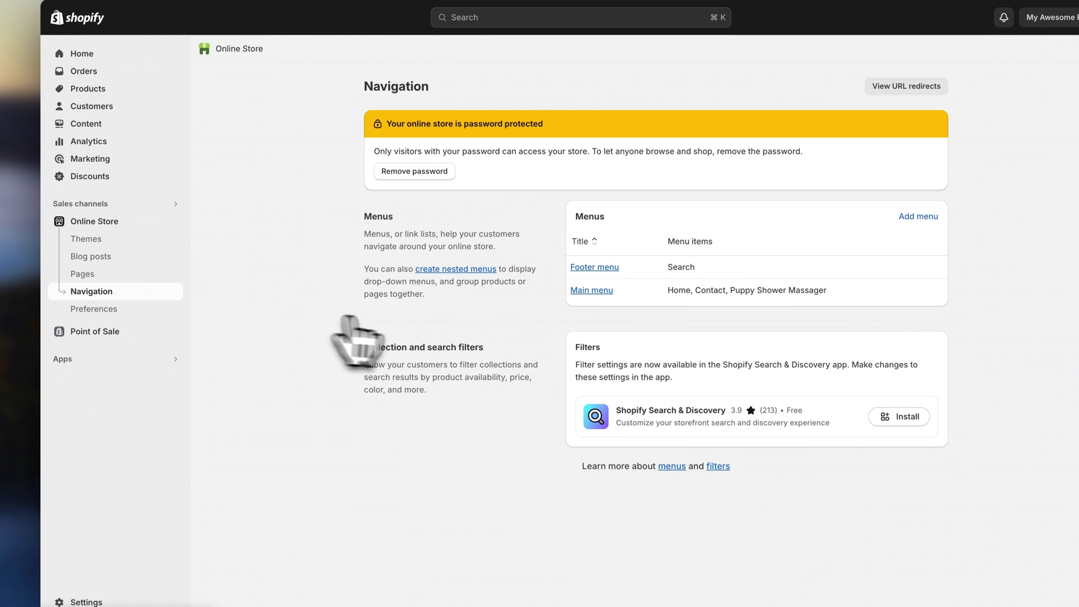
pyautogui.click(587, 268)
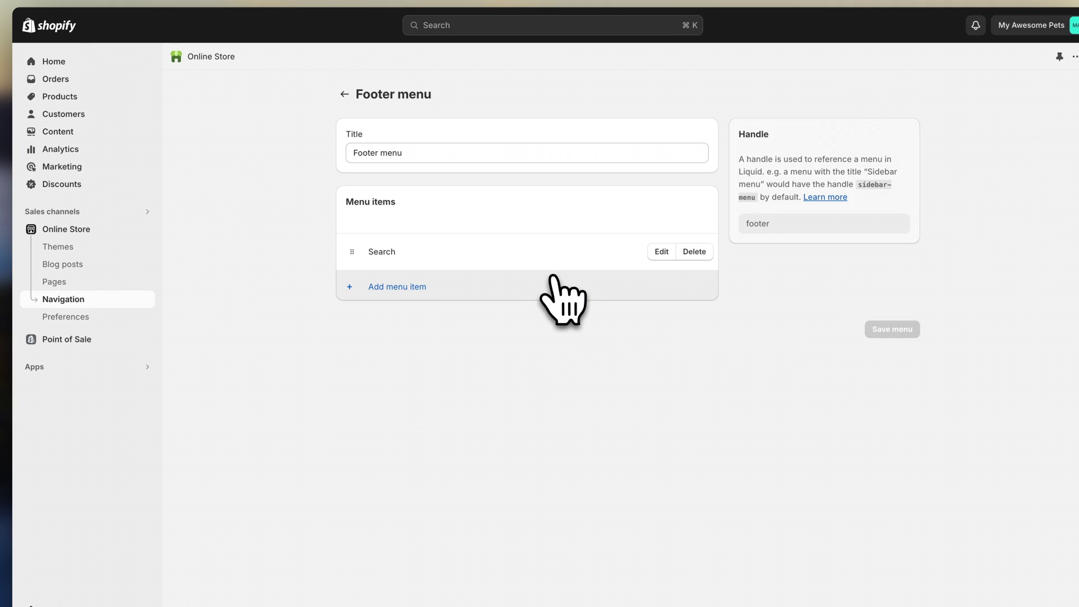
pyautogui.click(410, 286)
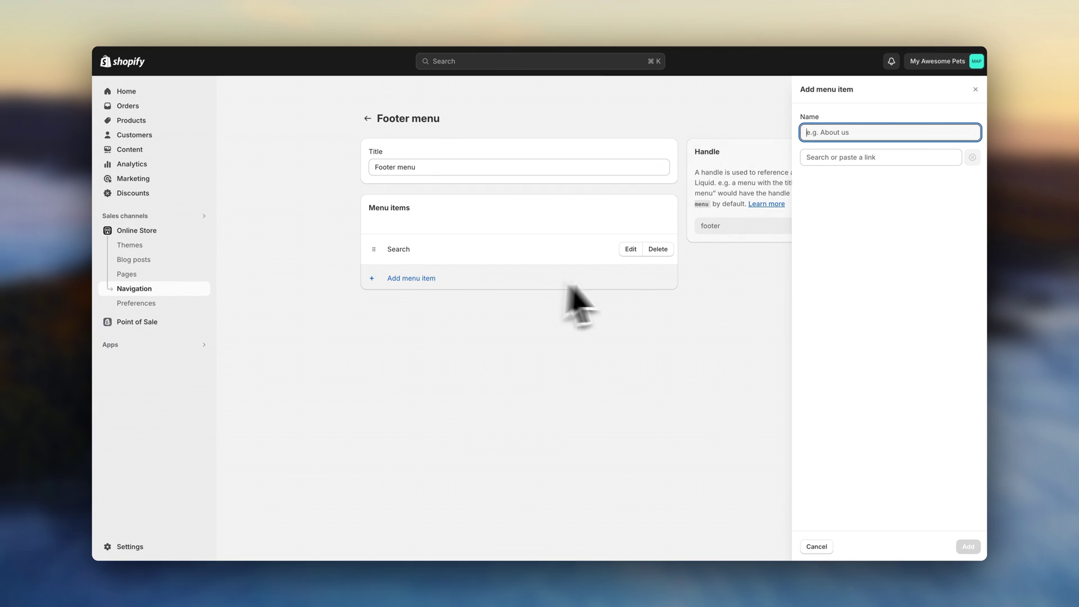
pyautogui.write('Privacy Policy')
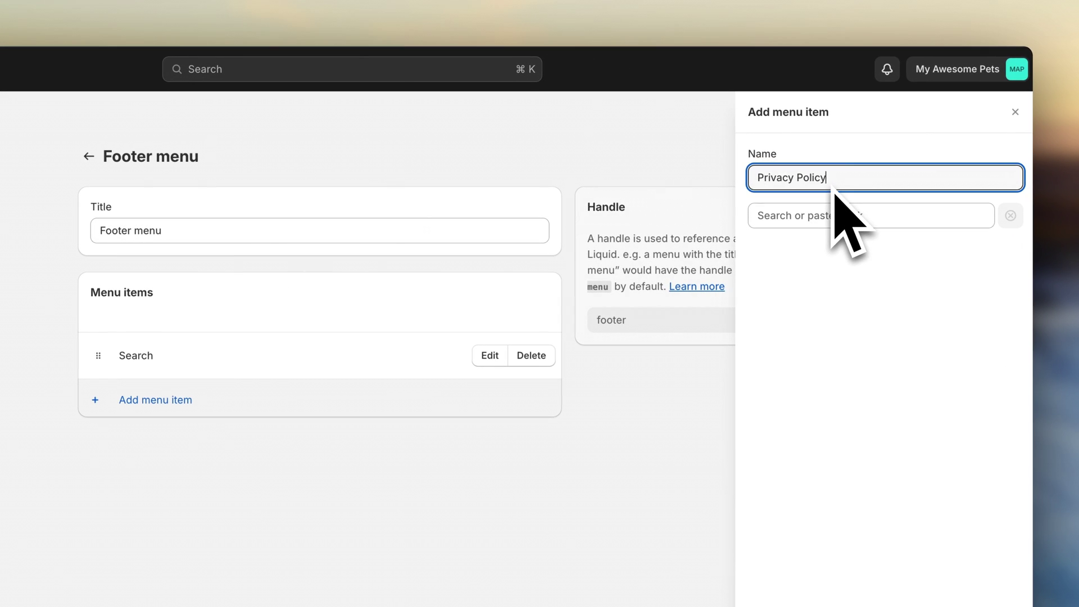
pyautogui.click(831, 215)
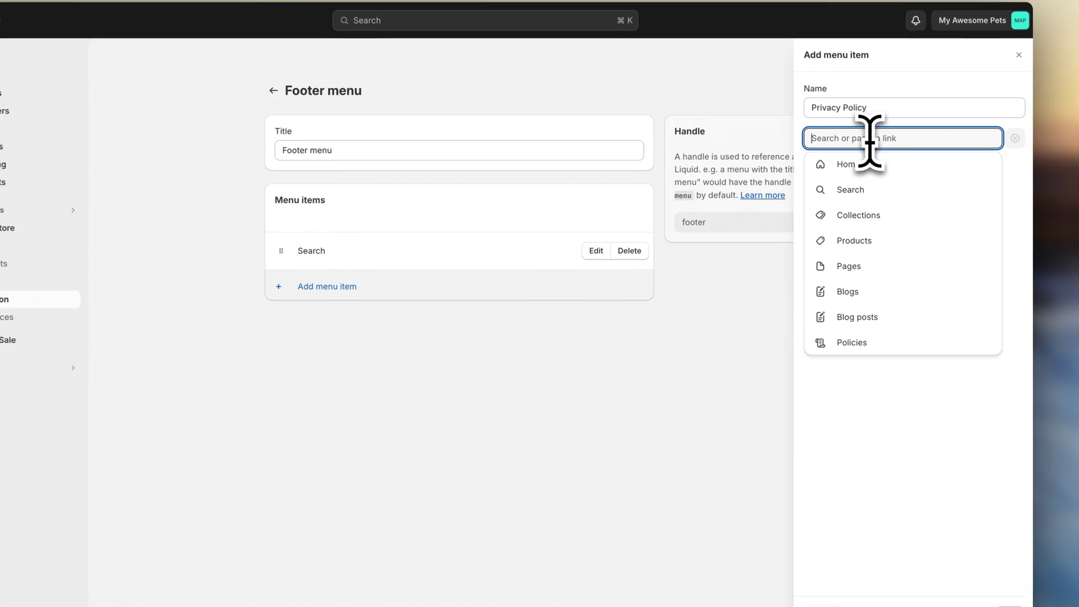
pyautogui.click(876, 335)
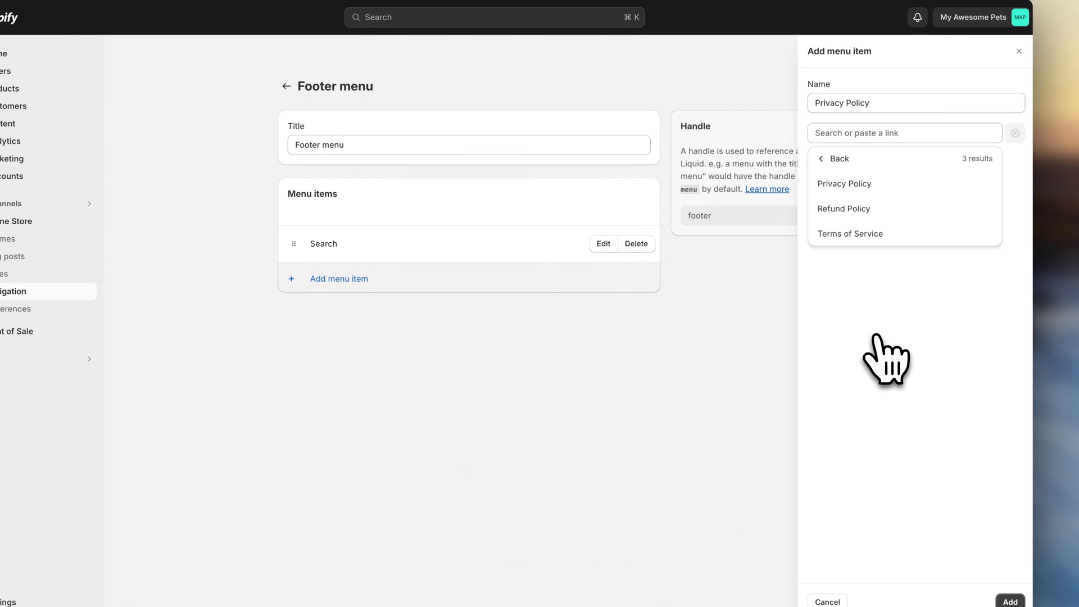
pyautogui.click(860, 187)
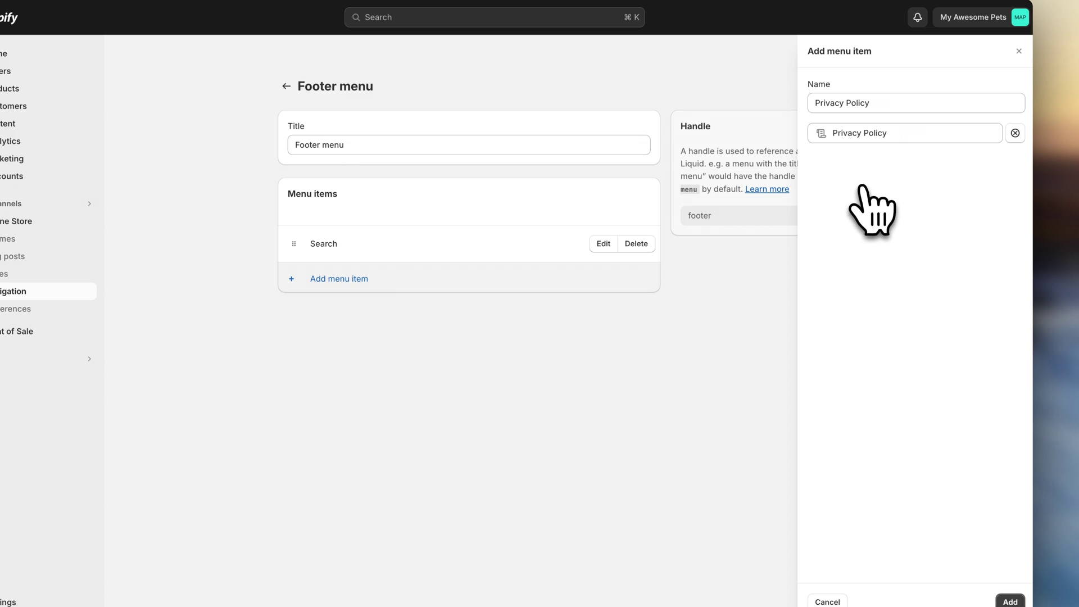
pyautogui.click(1010, 577)
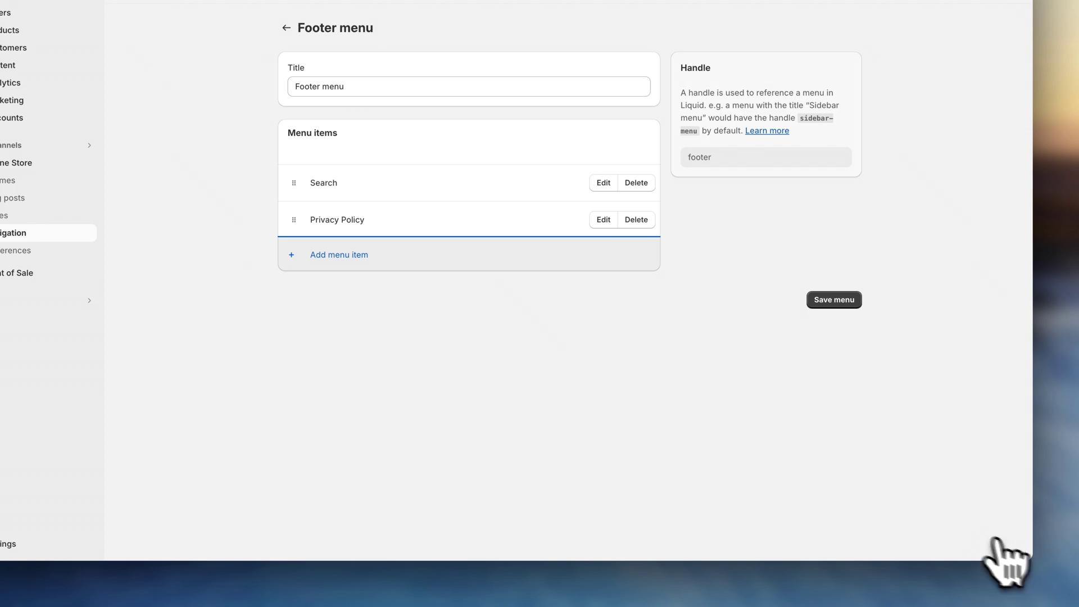
# Add a Refund Policy item linked to the store's refund policy page
pyautogui.click(348, 255)
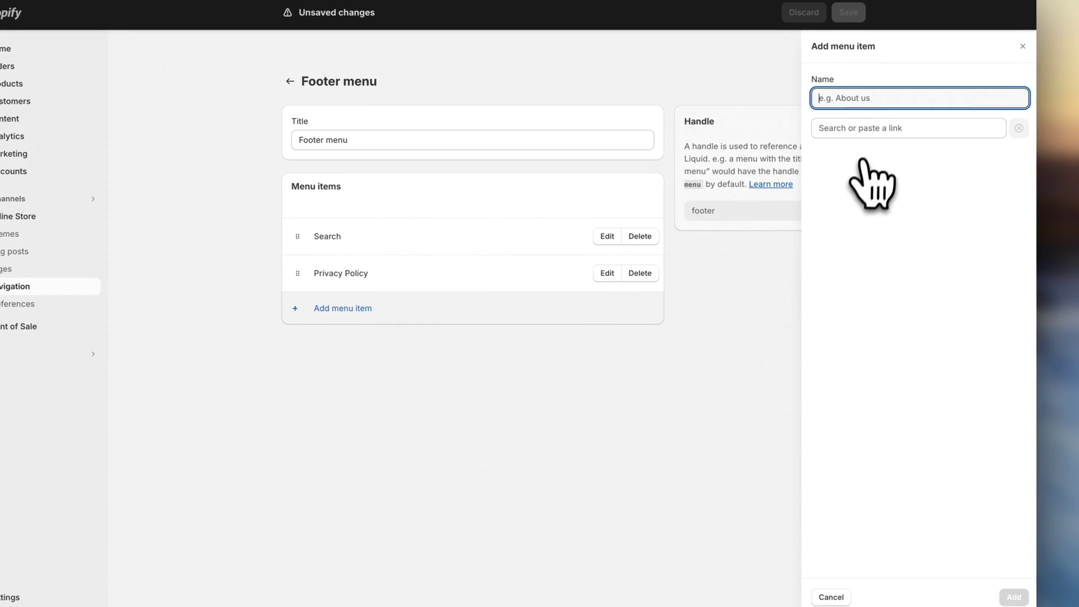
pyautogui.click(886, 120)
pyautogui.click(911, 294)
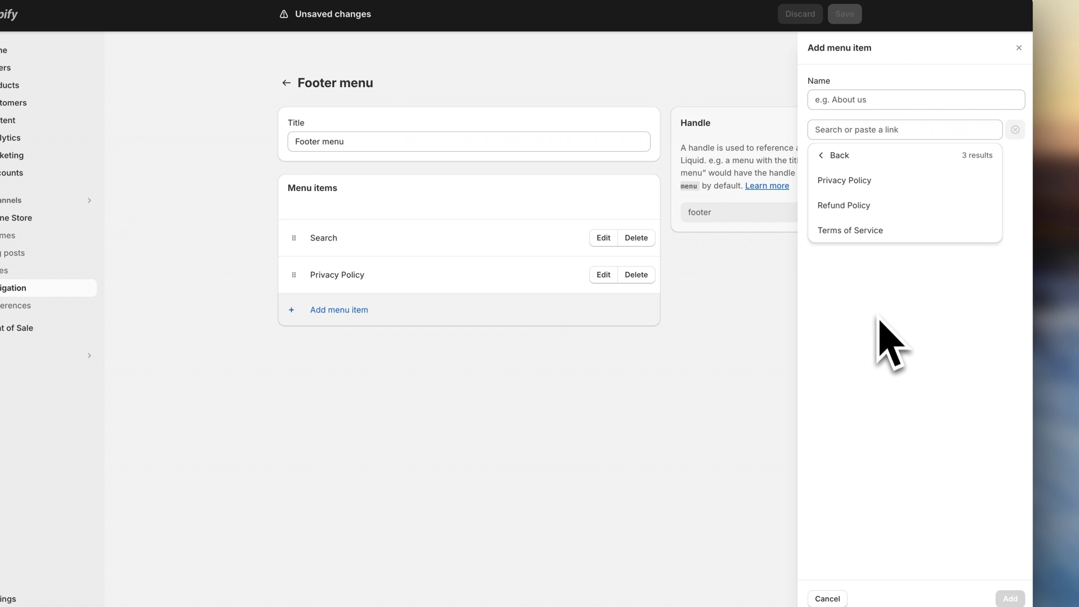
pyautogui.click(846, 205)
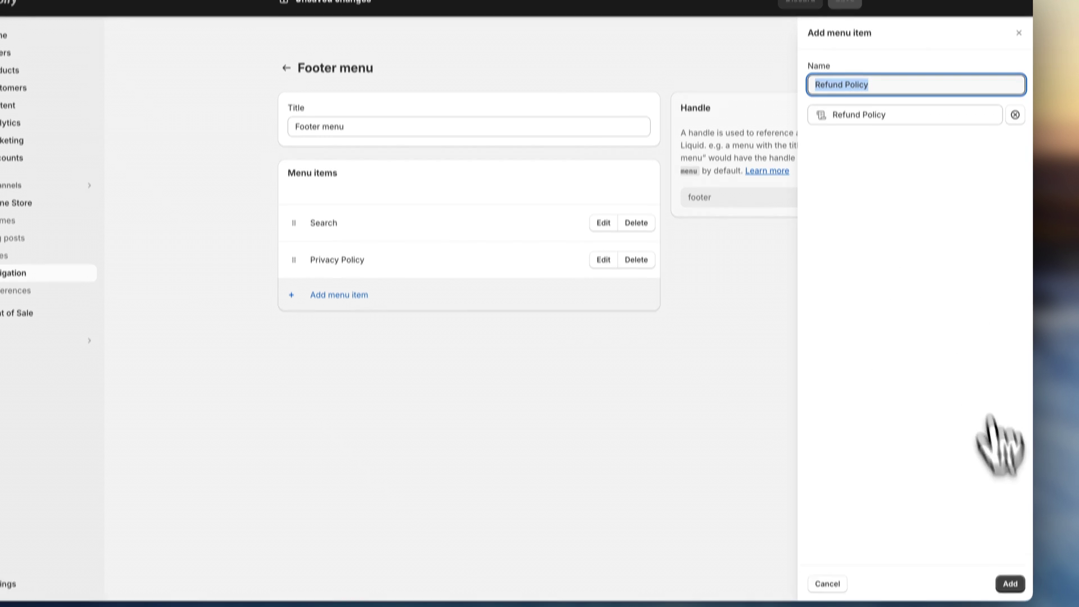
pyautogui.click(1010, 599)
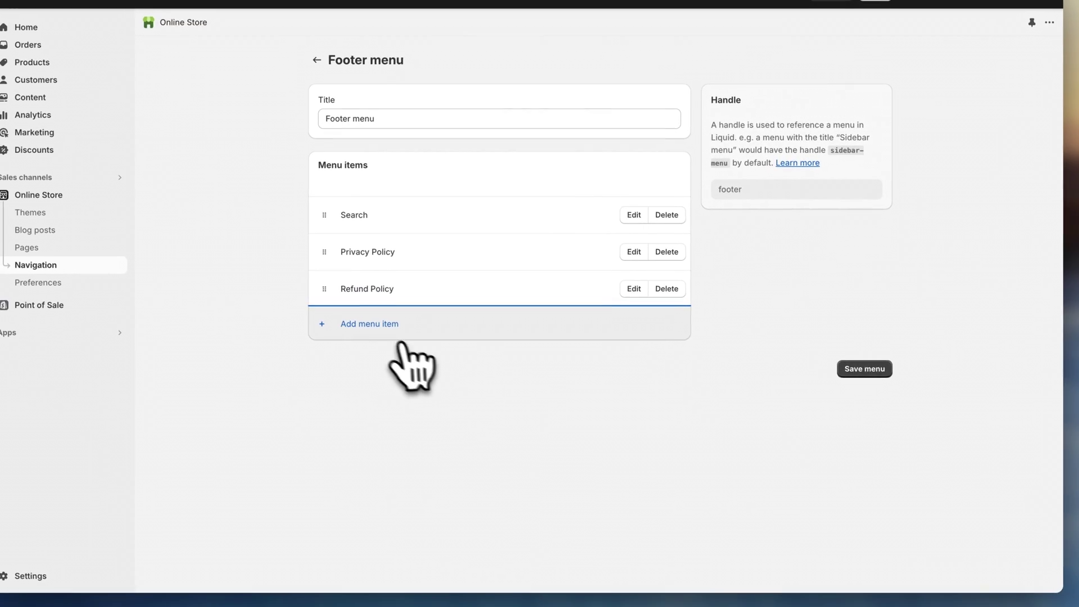
# Add a Terms of Service item linked to its policy page and save the Footer menu
pyautogui.click(356, 304)
pyautogui.click(948, 109)
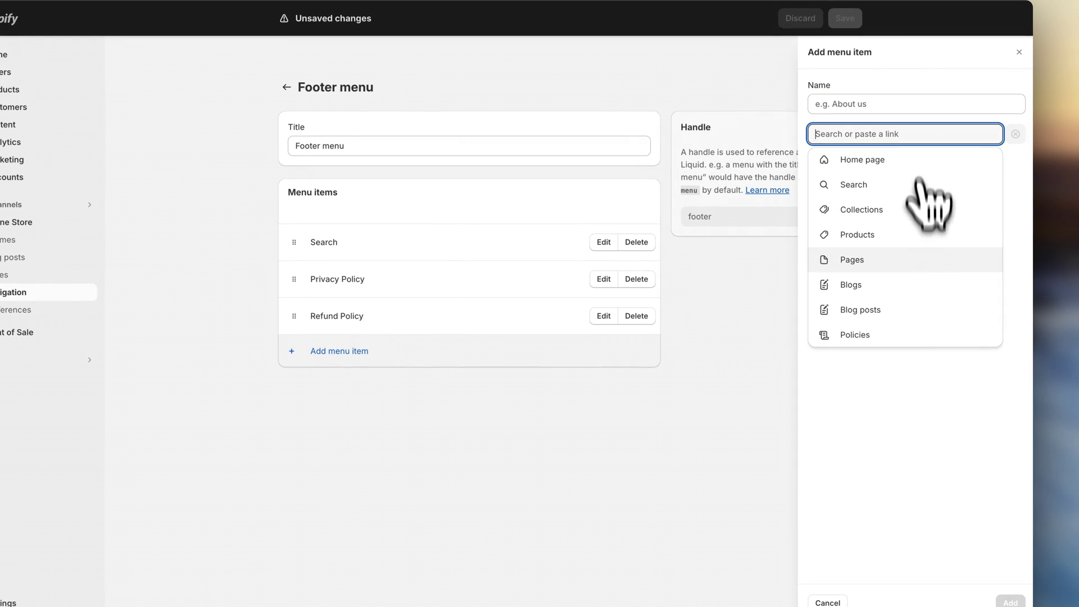
pyautogui.click(917, 336)
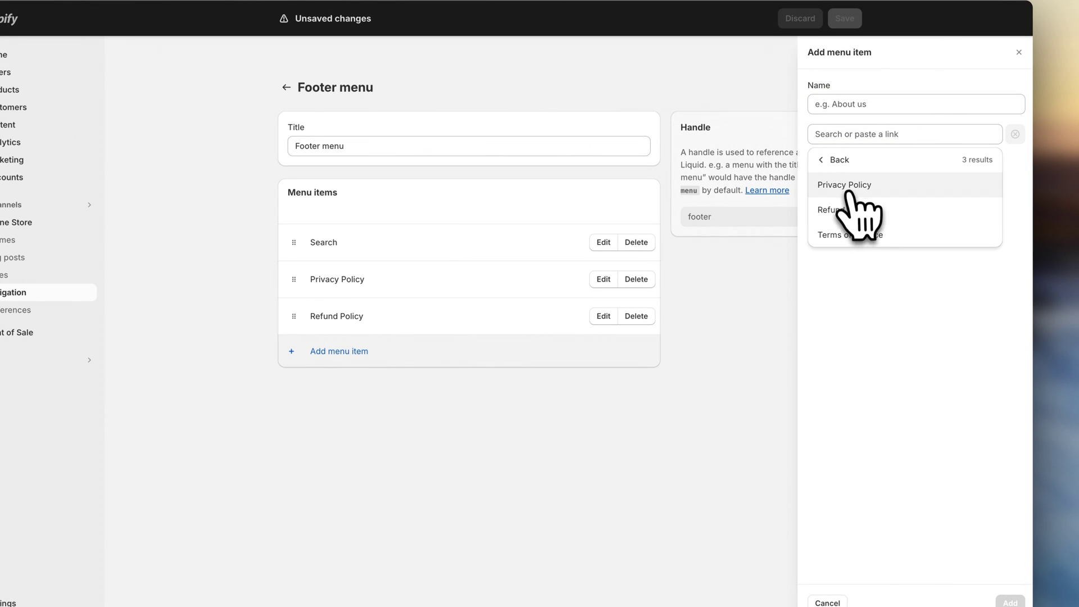
pyautogui.click(860, 236)
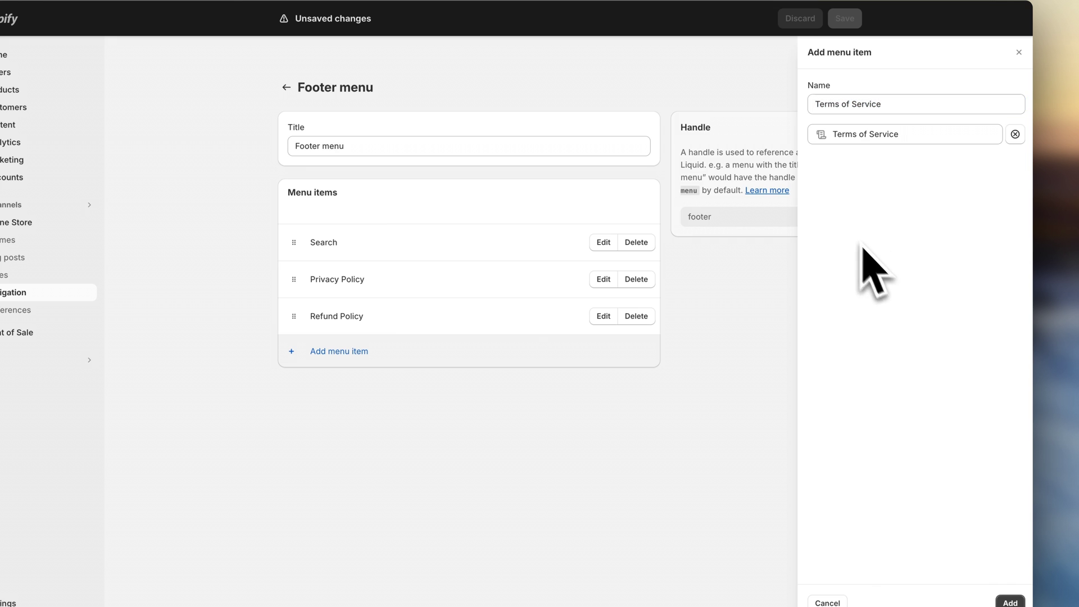
pyautogui.click(1010, 566)
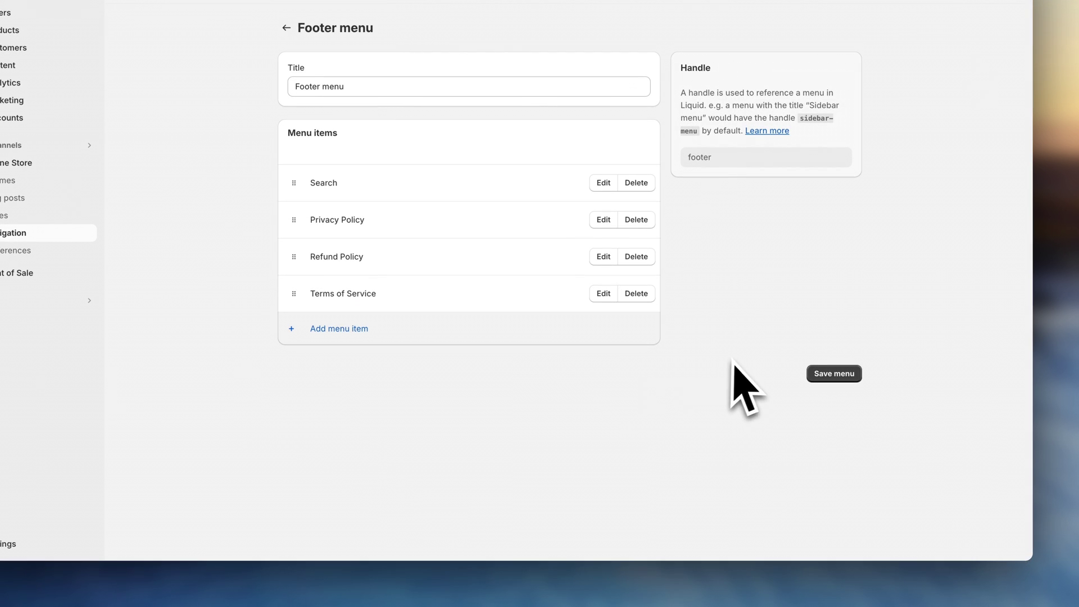
pyautogui.click(831, 374)
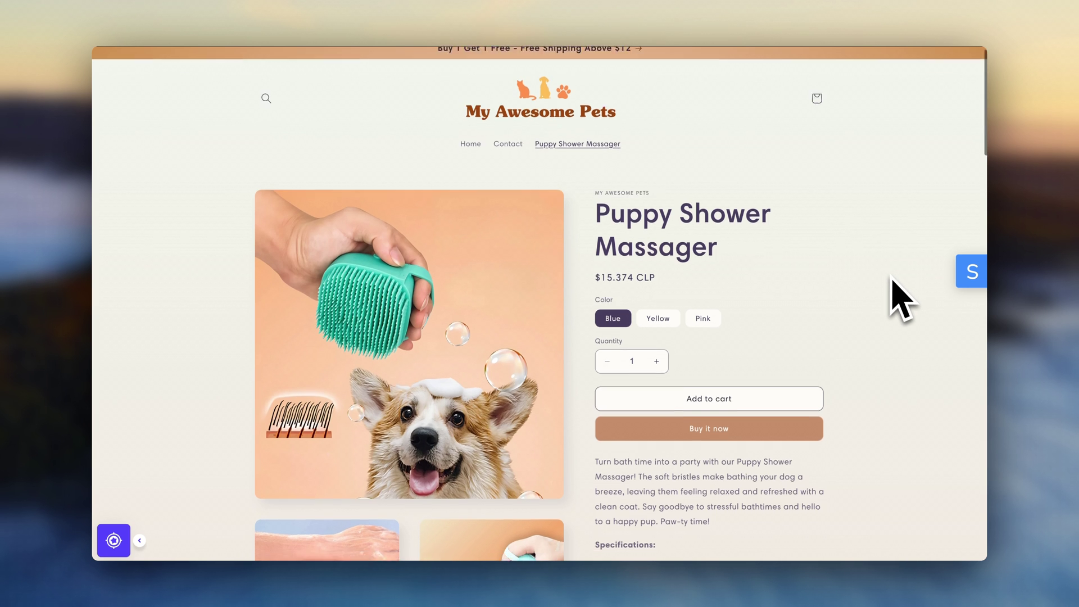
# Preview checkout with Buy it now on the Puppy Shower Massager page, then return to the product page
pyautogui.scroll(-3, 891, 297)
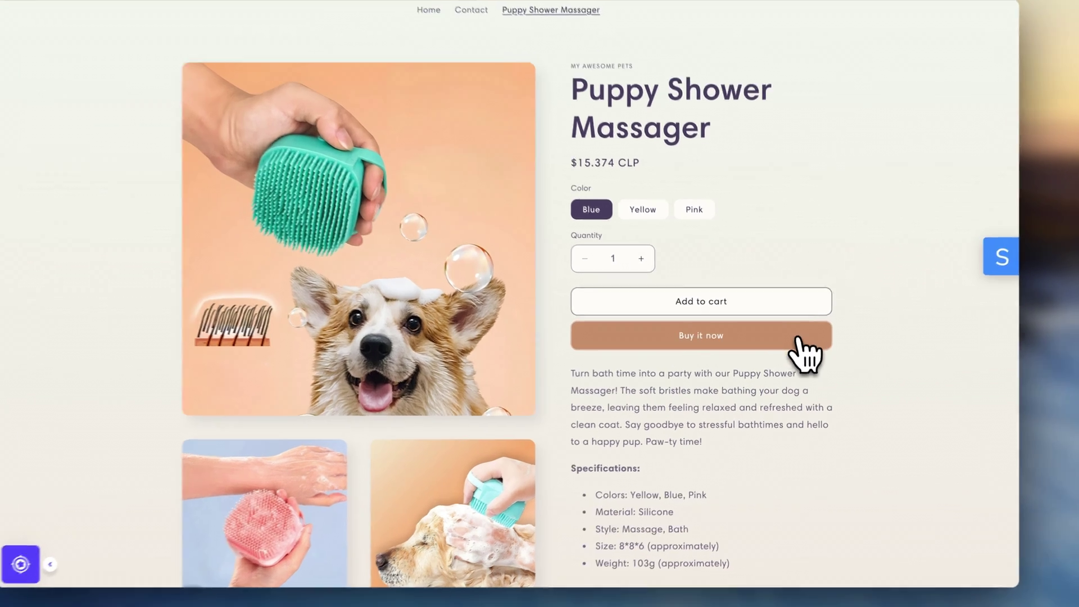
pyautogui.click(798, 341)
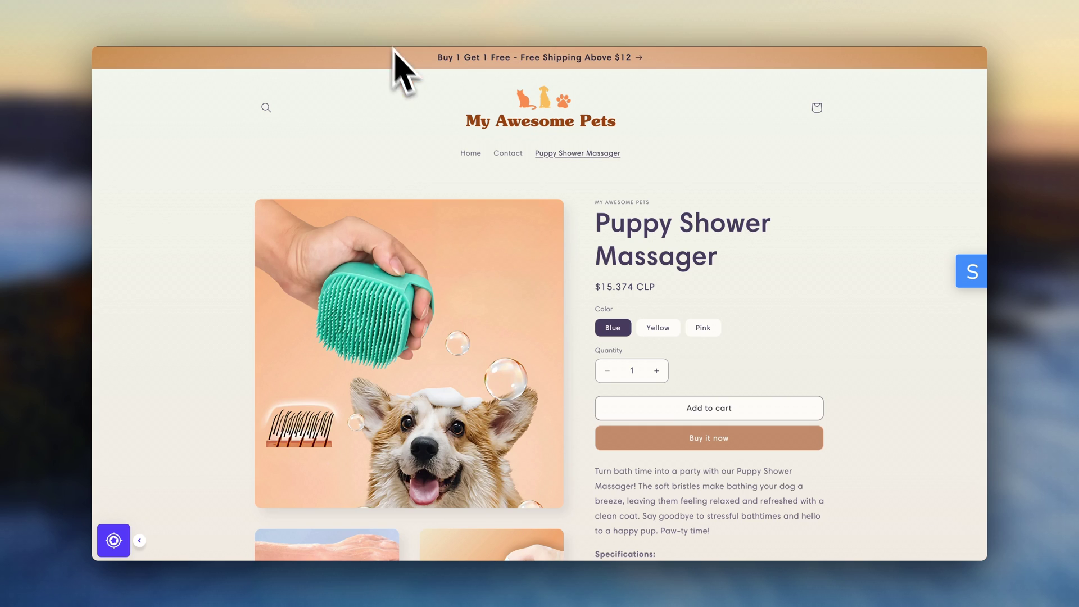
pyautogui.scroll(-3, 889, 264)
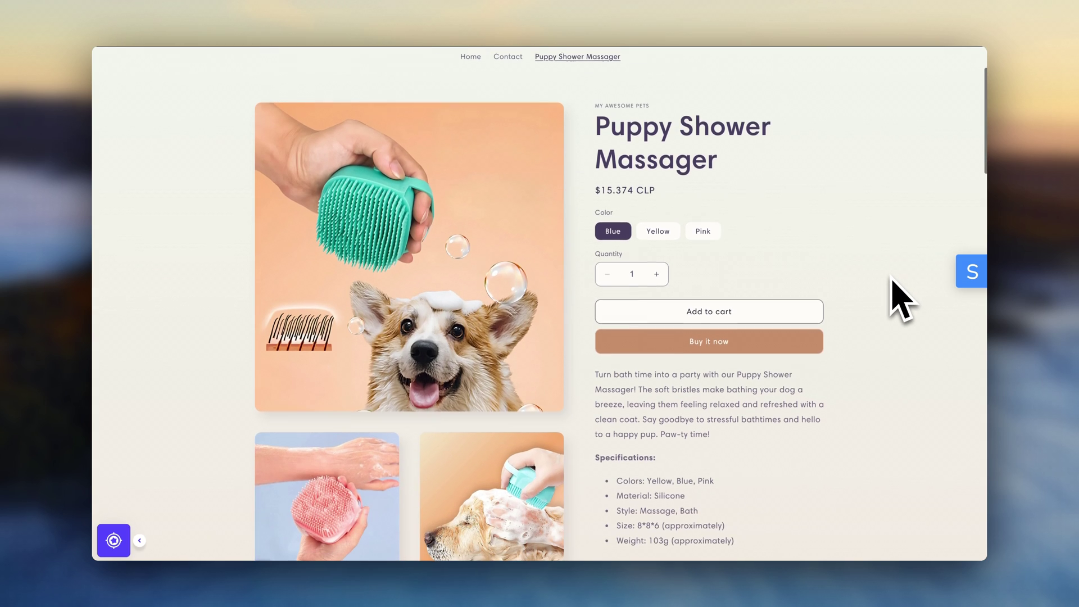